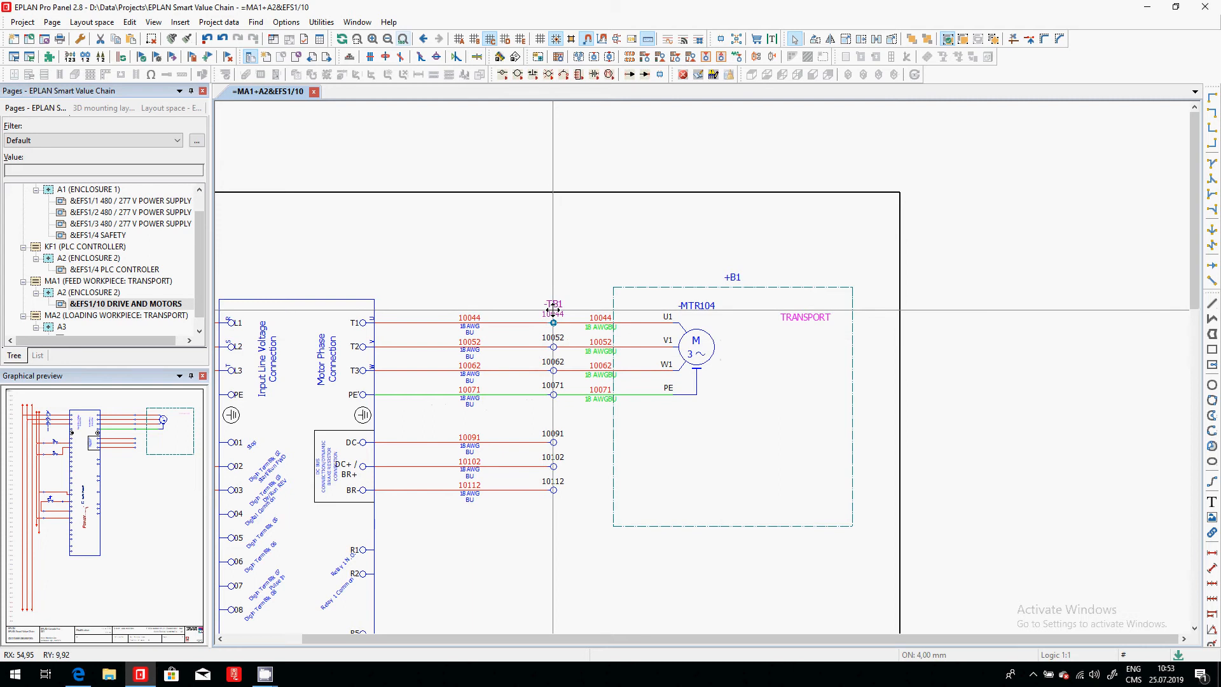
- Open the properties of terminal 10044 on strip -TB1 and review its designation, level and assigned part
double_click(551, 313)
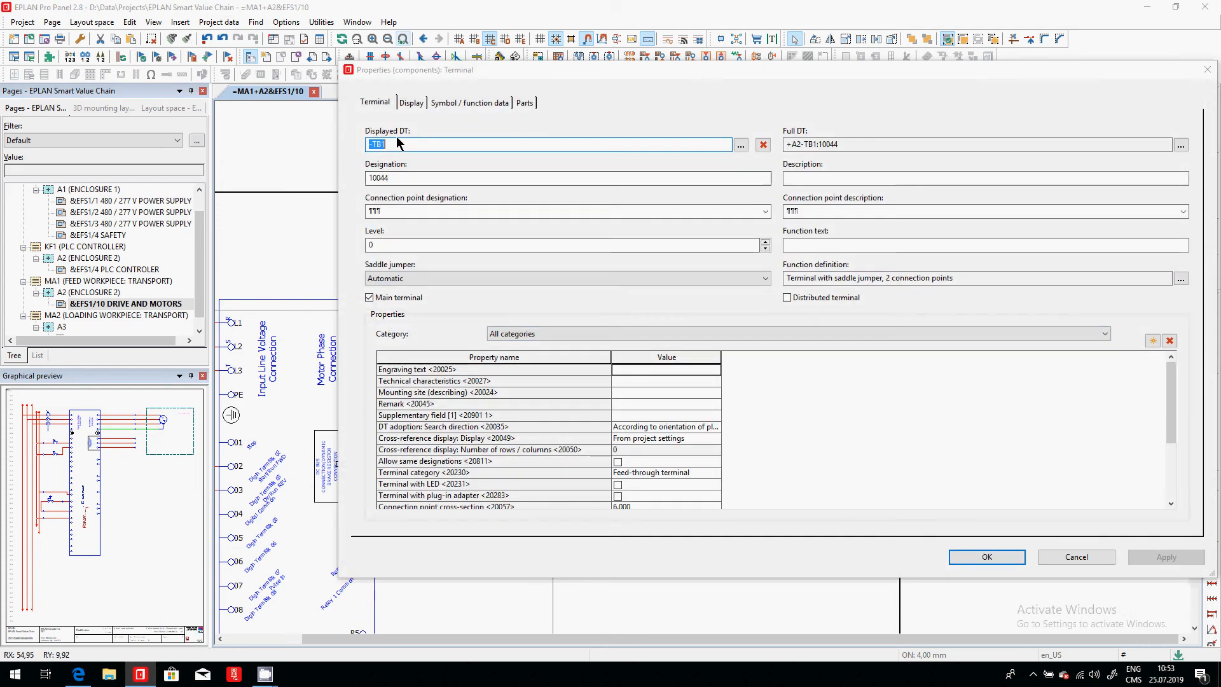
left_click(397, 147)
left_click(409, 178)
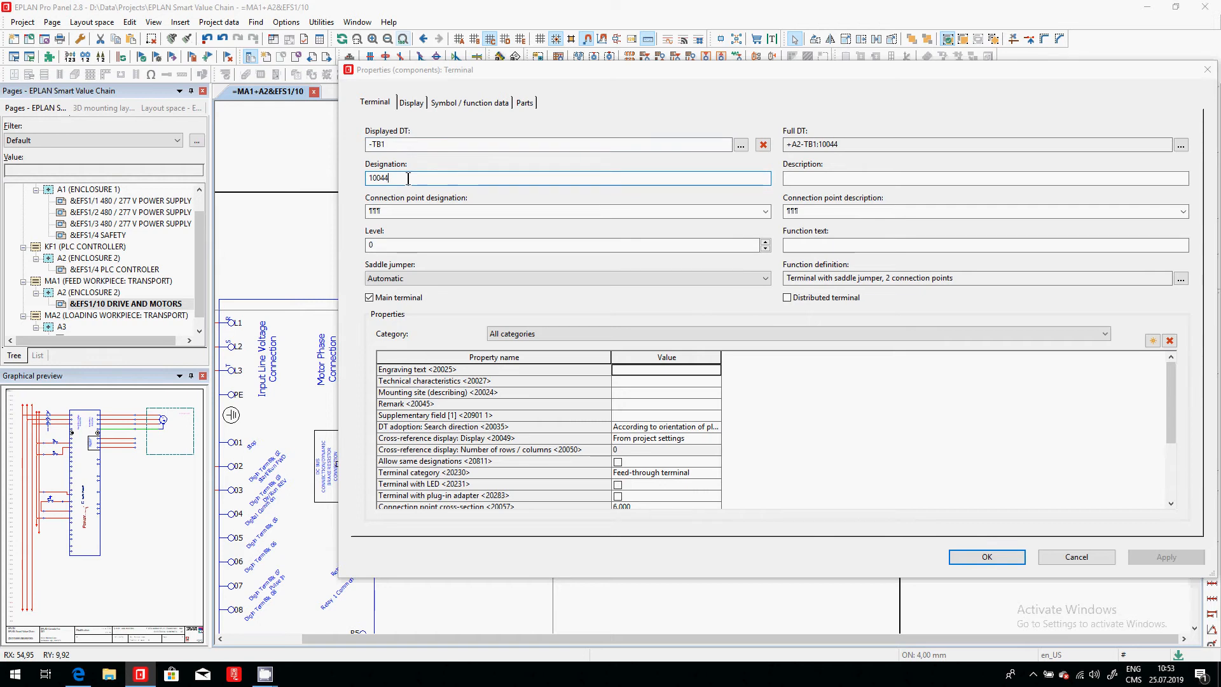
left_click(400, 244)
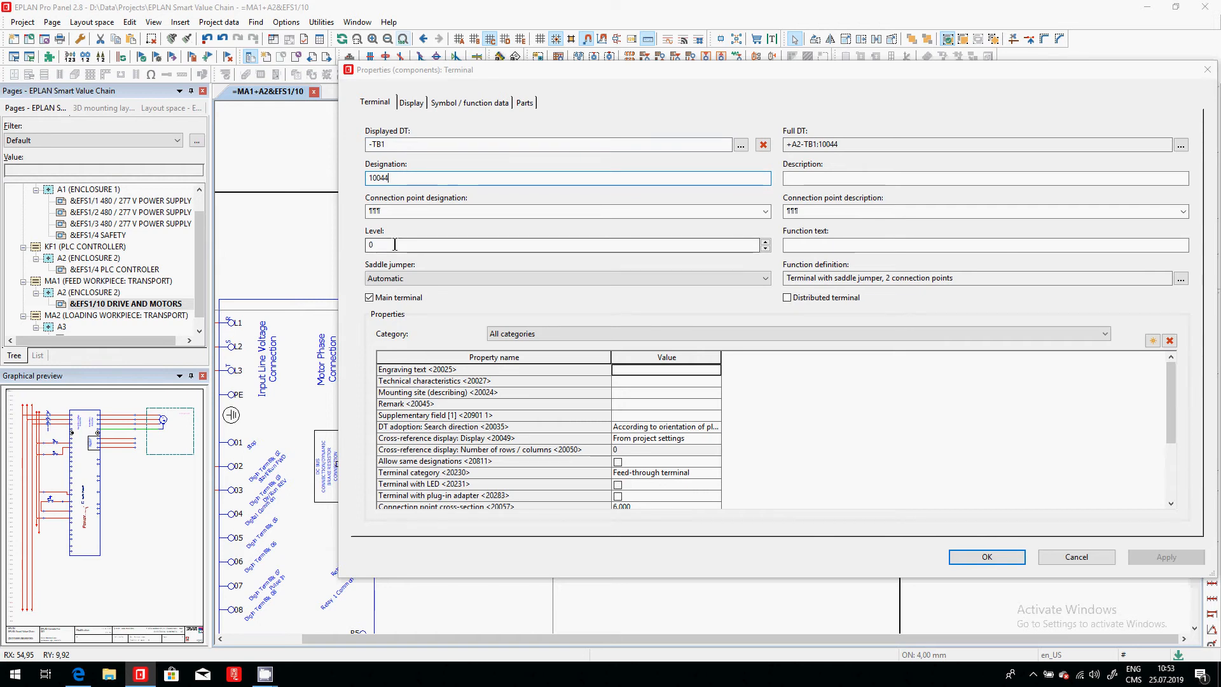
left_click(523, 103)
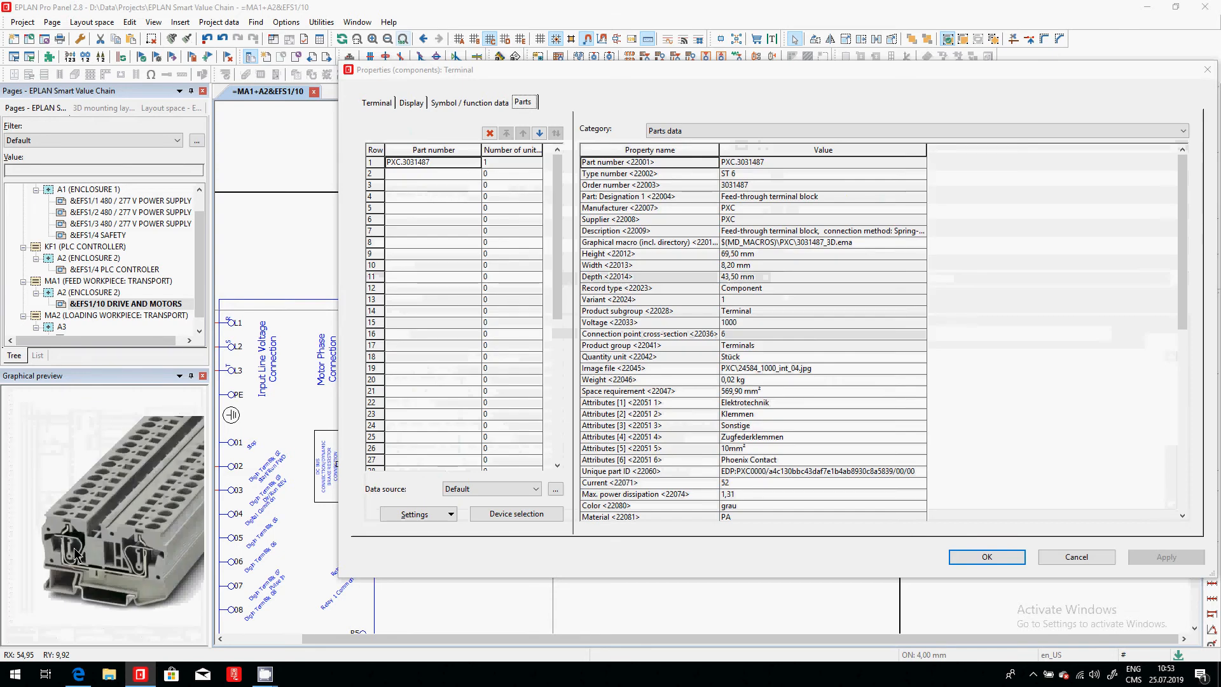
left_click(472, 162)
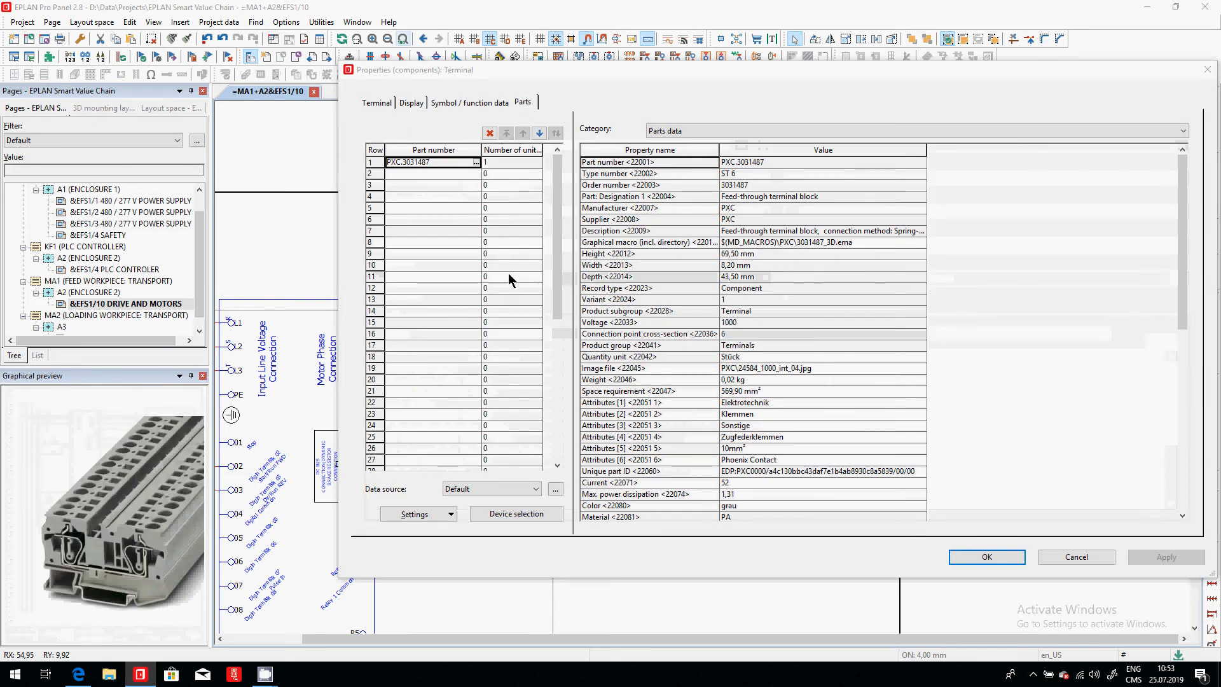
- Inspect the function template, mounting data and graphical macro of part PXC.3031487, leaving the part selection and terminal properties without changes
left_click(476, 165)
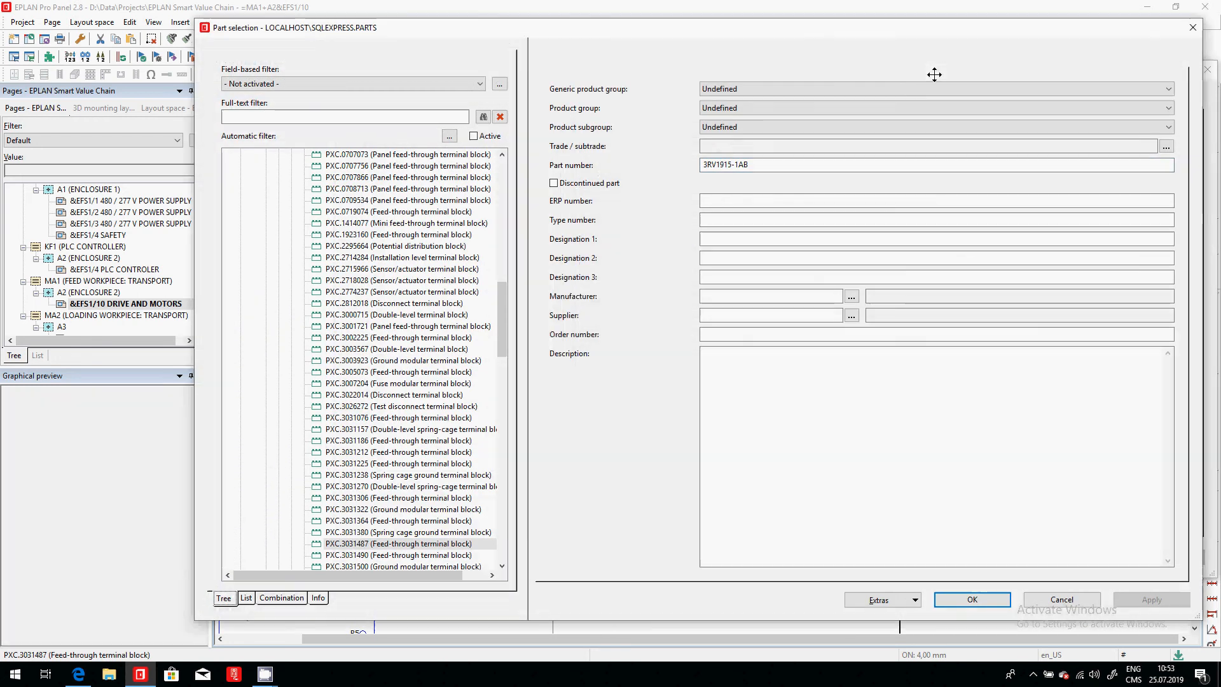
left_click(1053, 61)
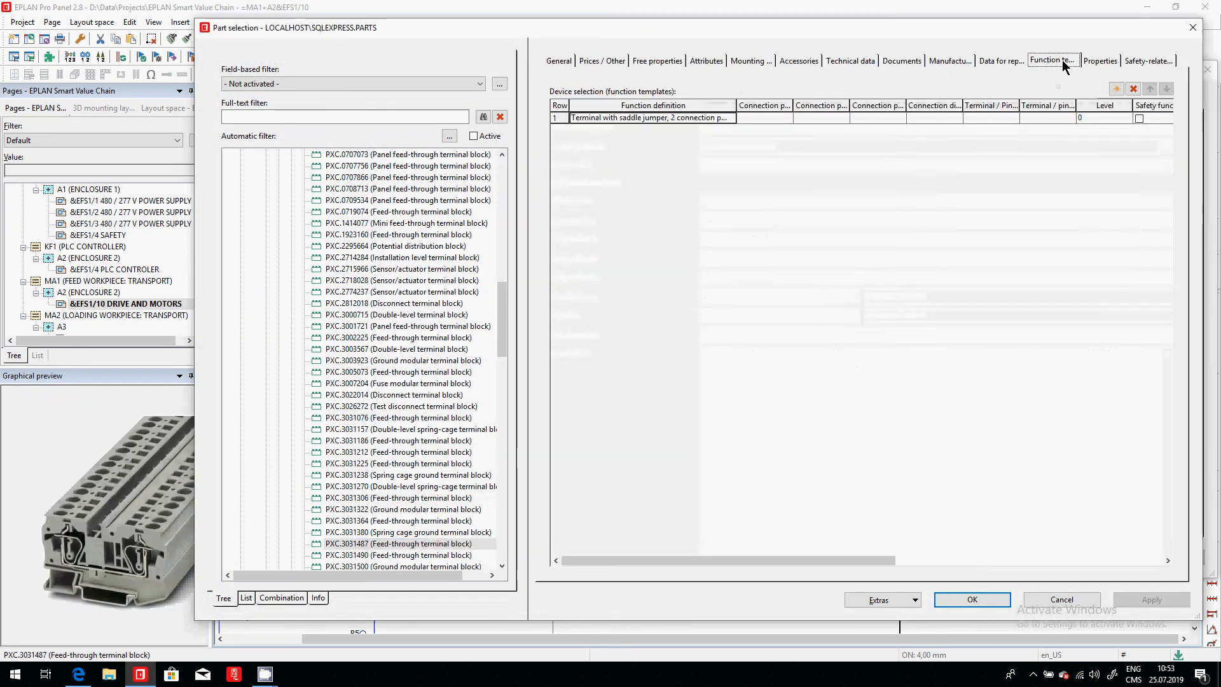
left_click(757, 61)
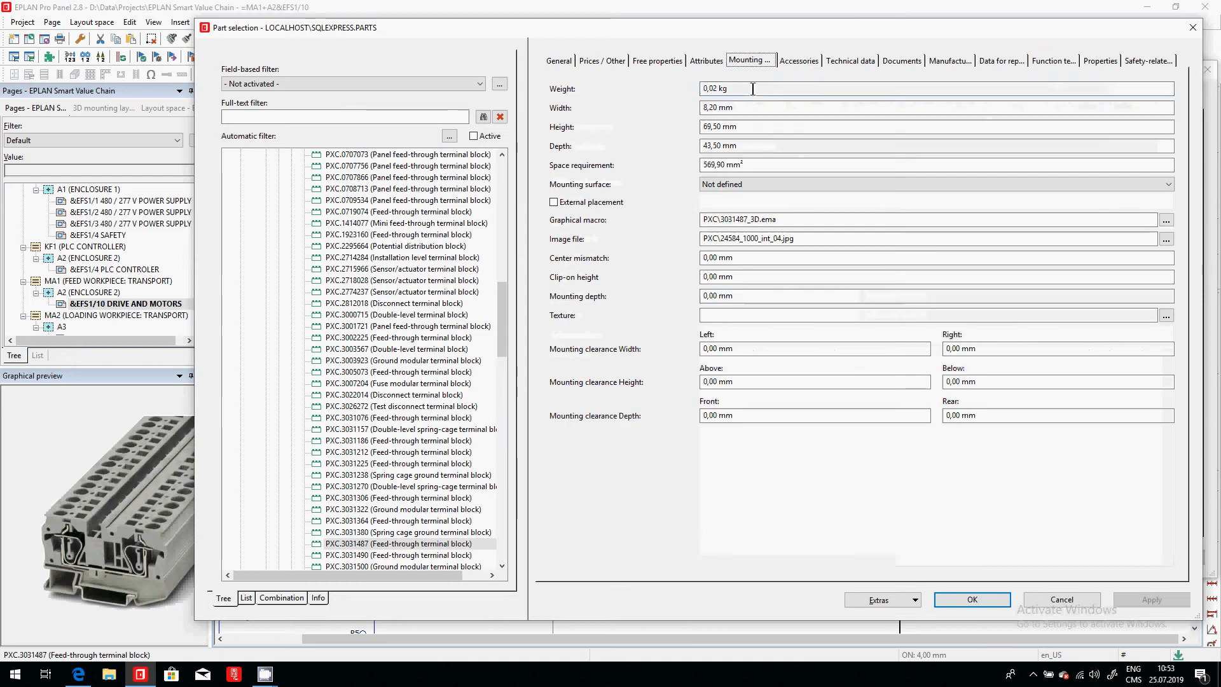
left_click(1166, 220)
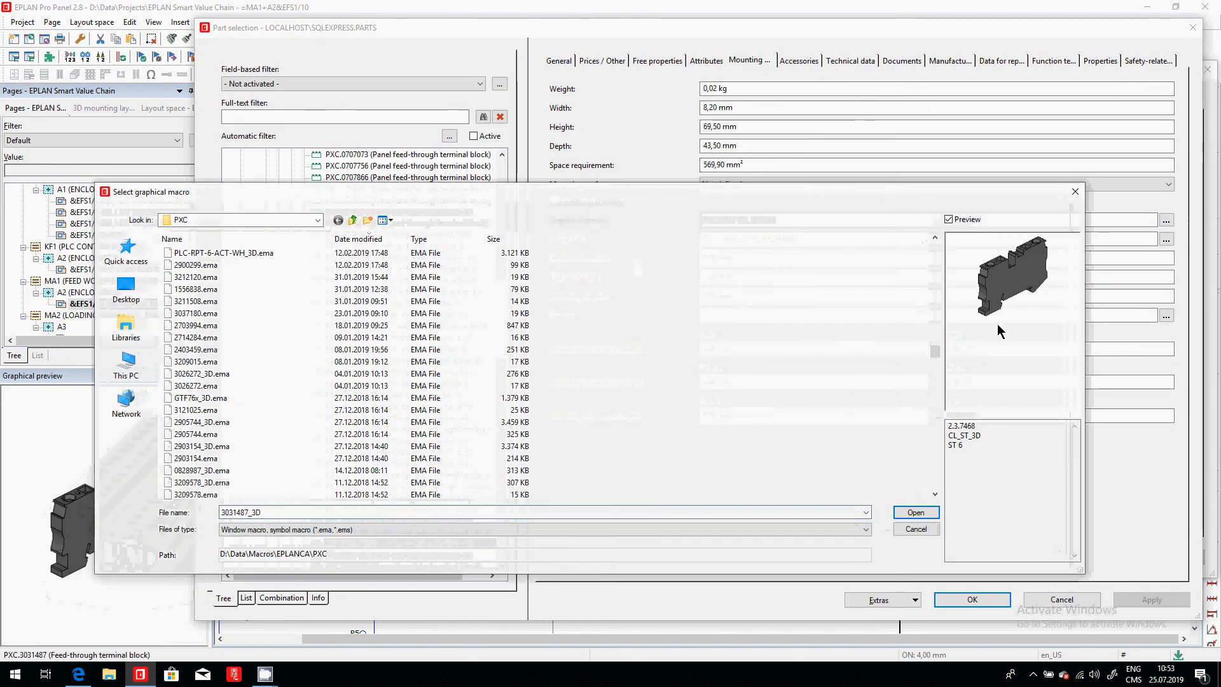
left_click(916, 512)
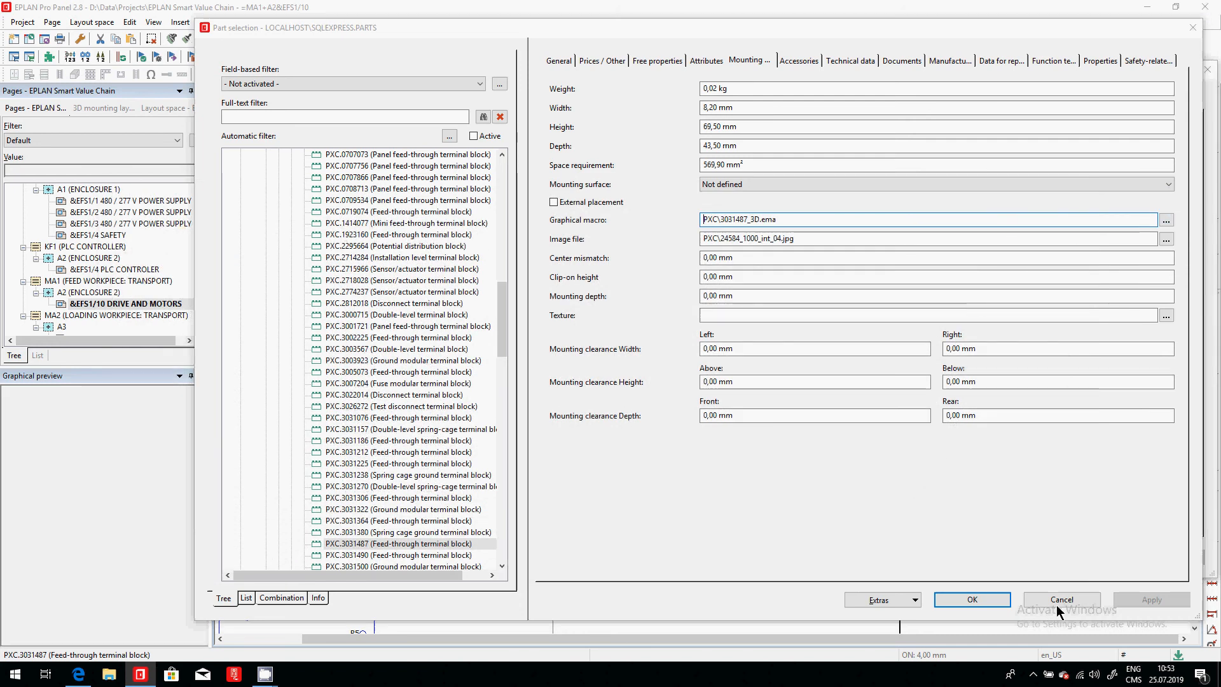
left_click(1058, 599)
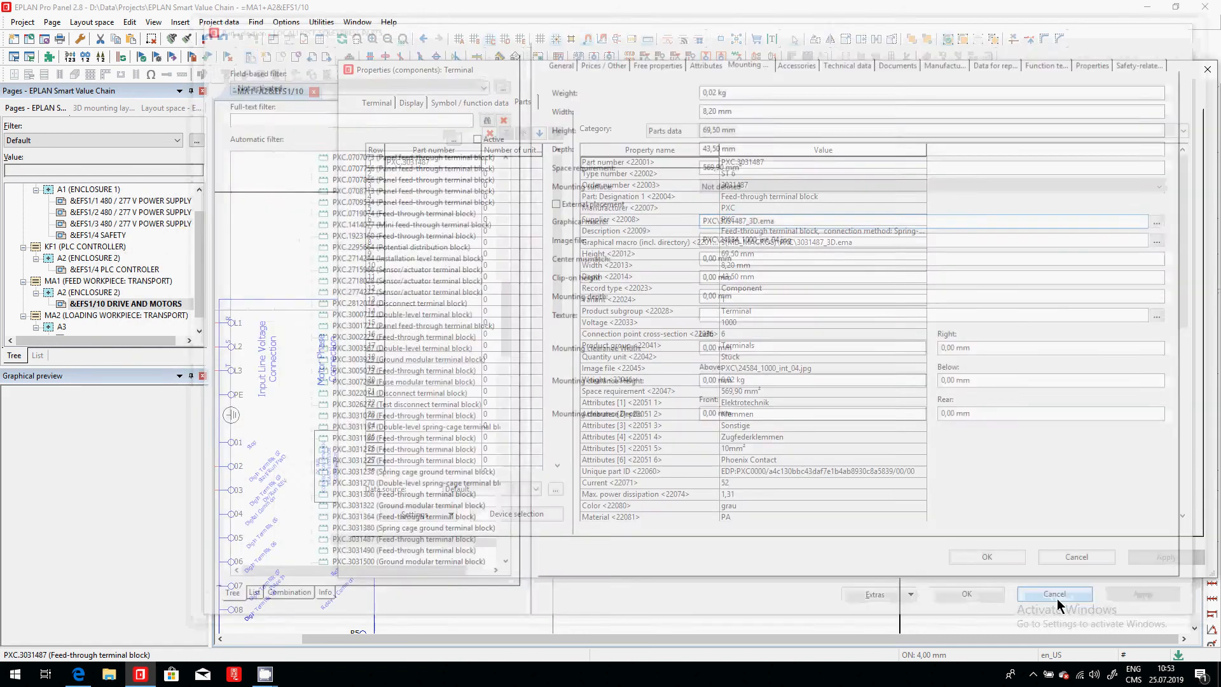
left_click(1077, 557)
- Switch to the browser and view the dimensional drawing and circuit diagram of Phoenix Contact's double-level terminal block STTB 2,5/2P SO
key("alt+Tab")
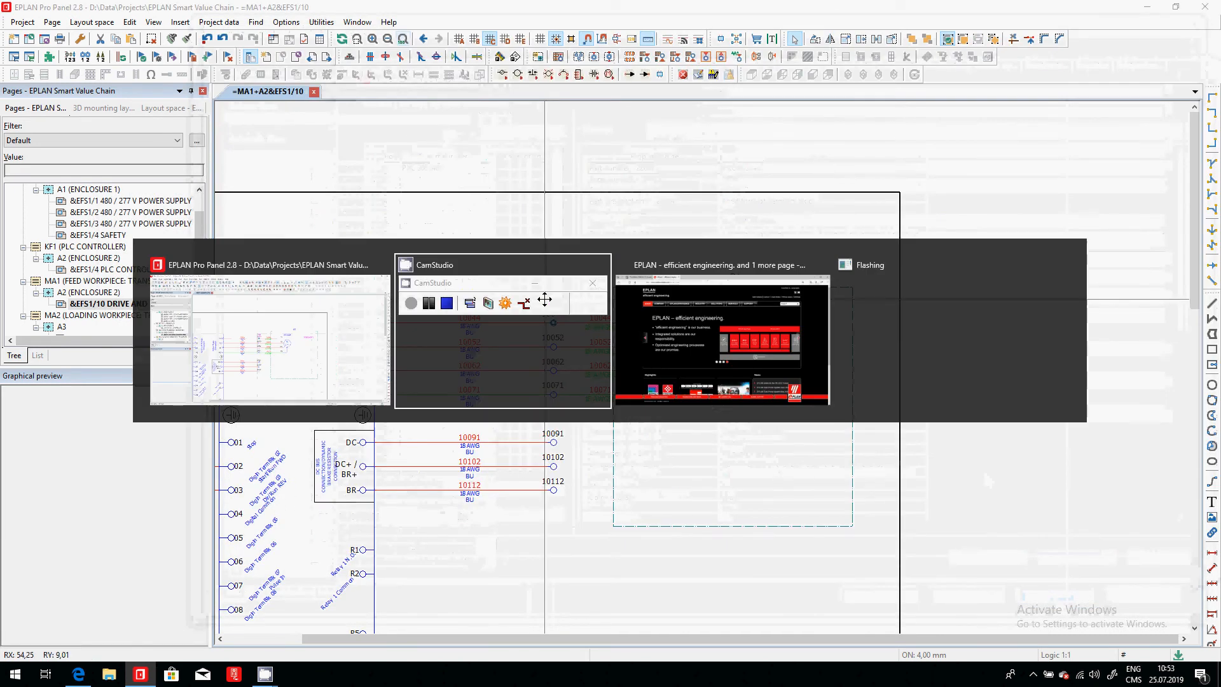
key("alt+Tab")
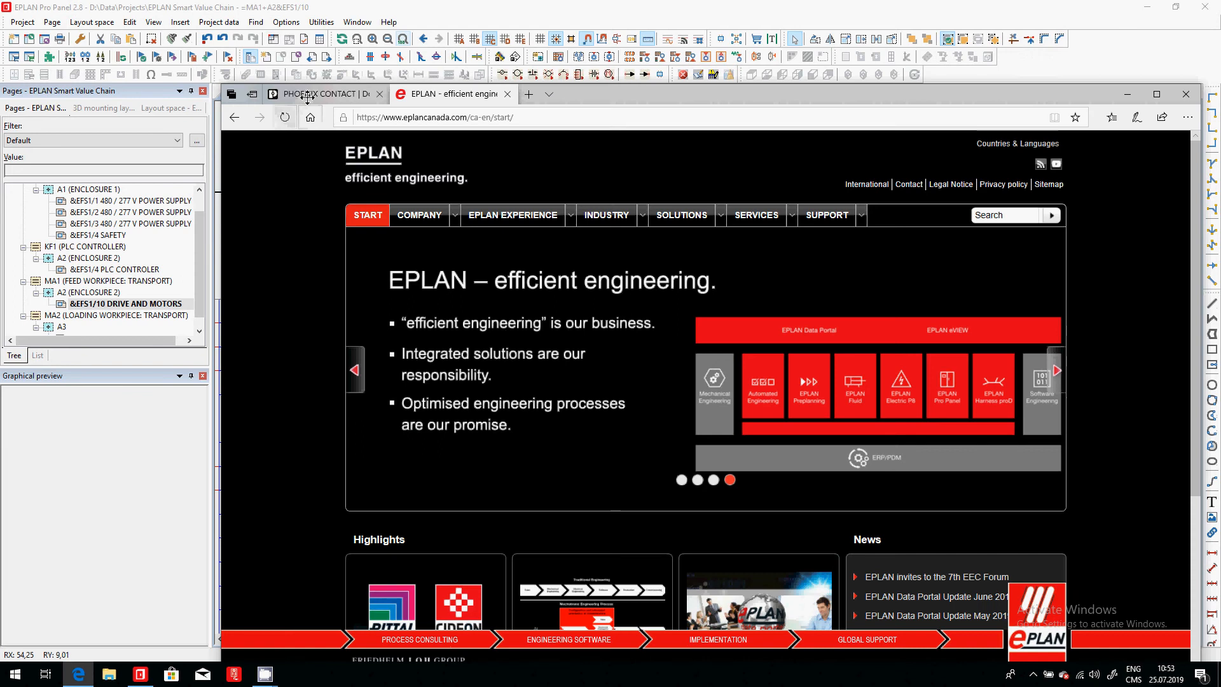
left_click(306, 96)
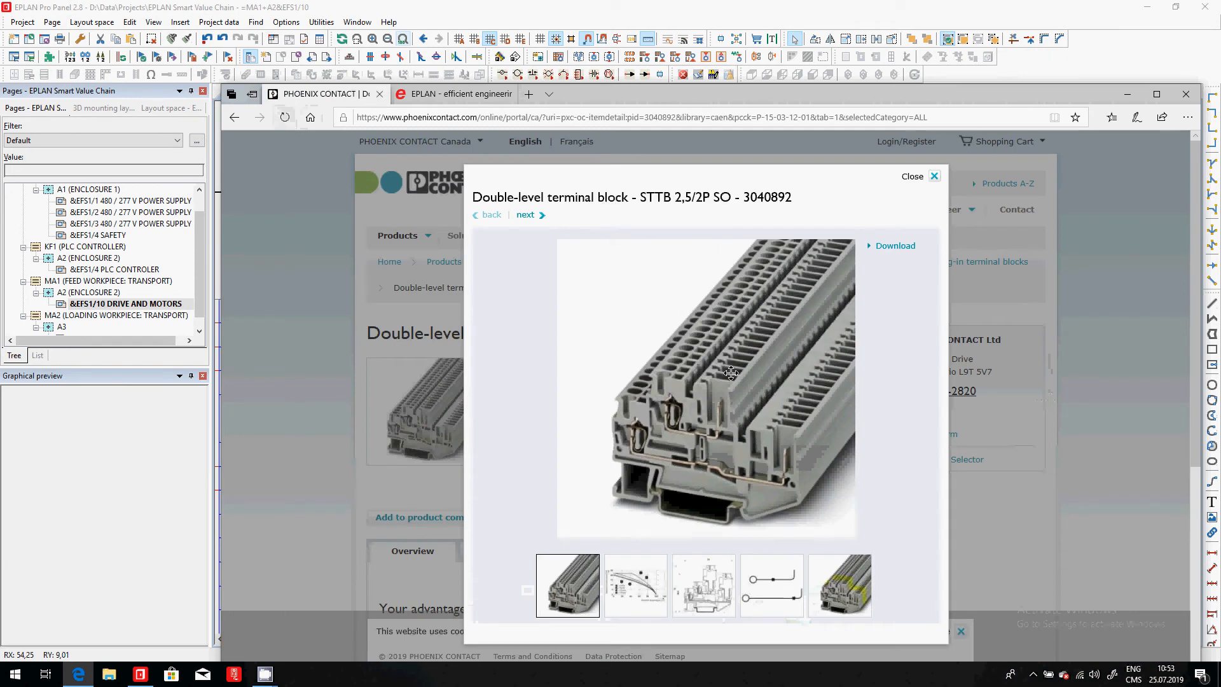
left_click(722, 590)
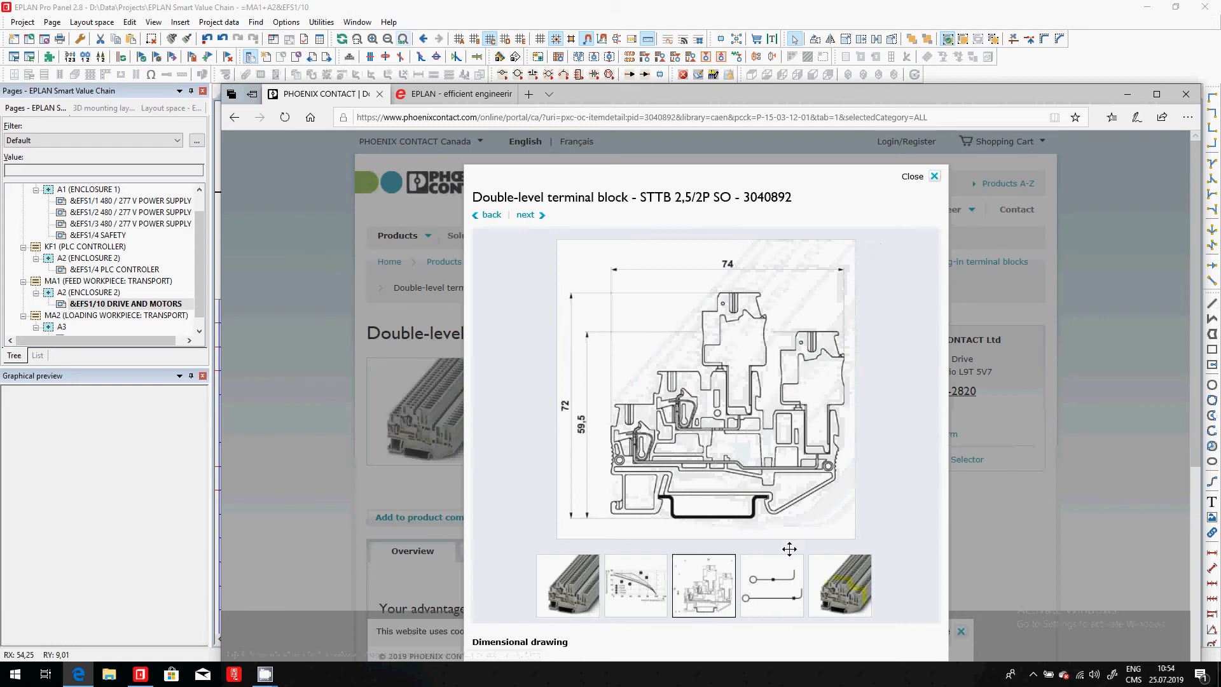
left_click(781, 574)
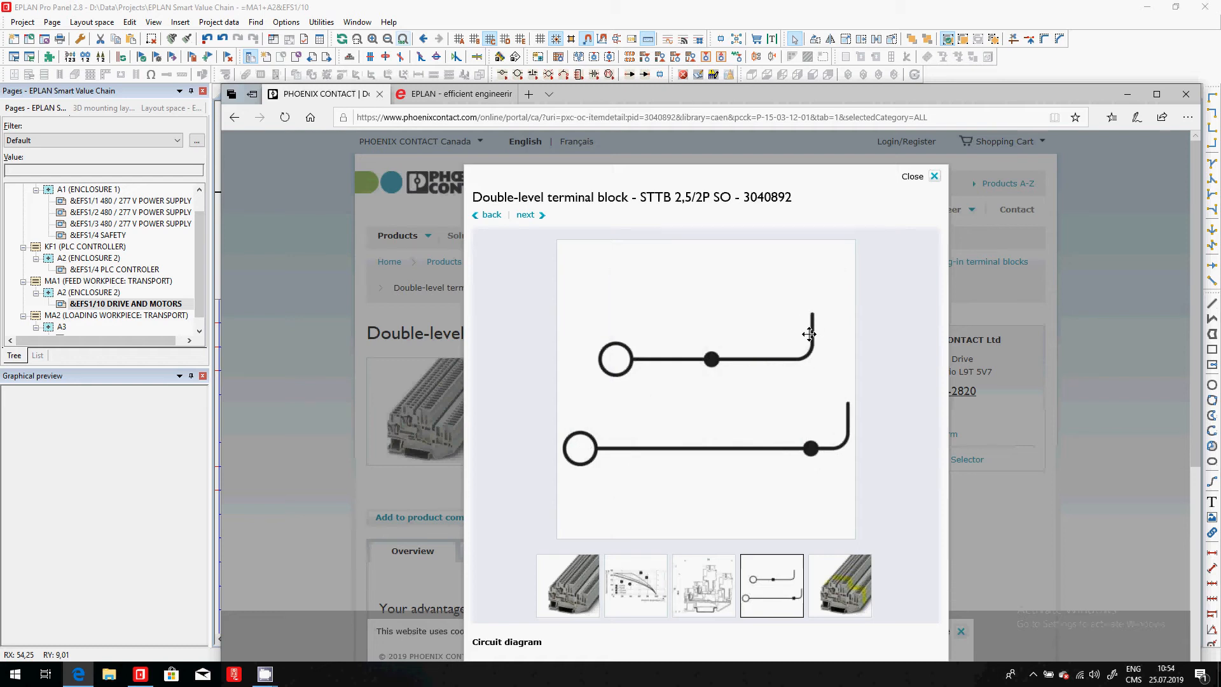
- Switch back to EPLAN Pro Panel and open the schematic page &EFS1/4 SAFETY of enclosure 1
key("alt+Tab")
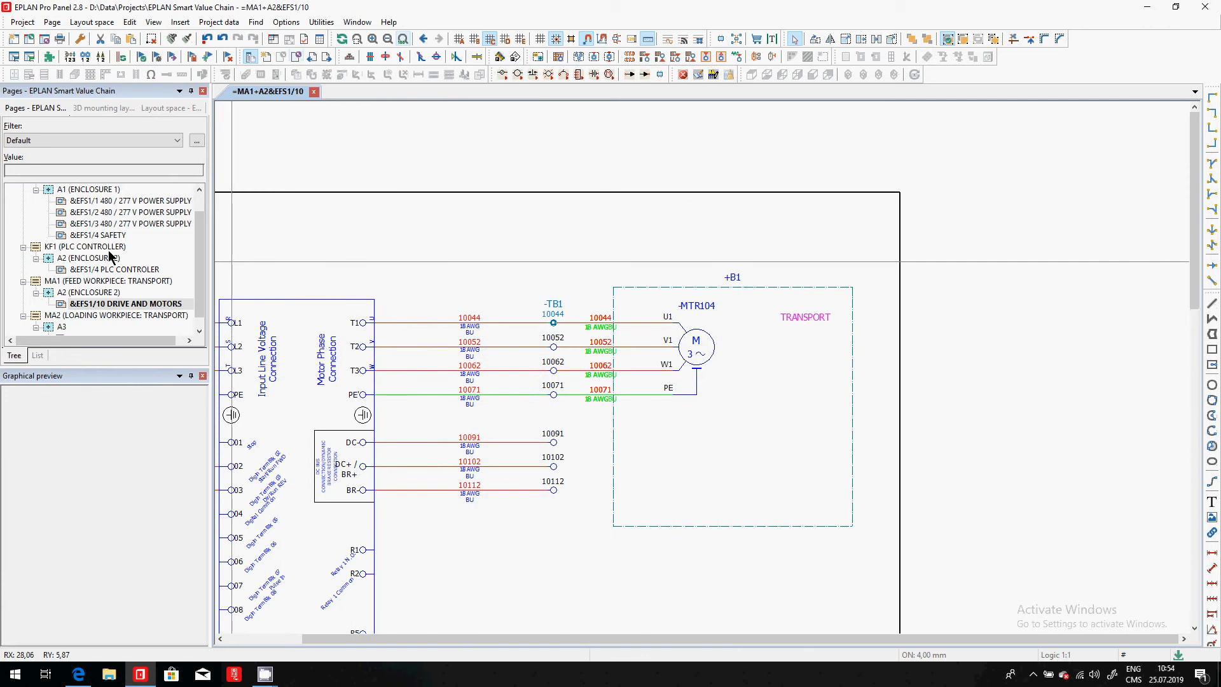
left_click(99, 235)
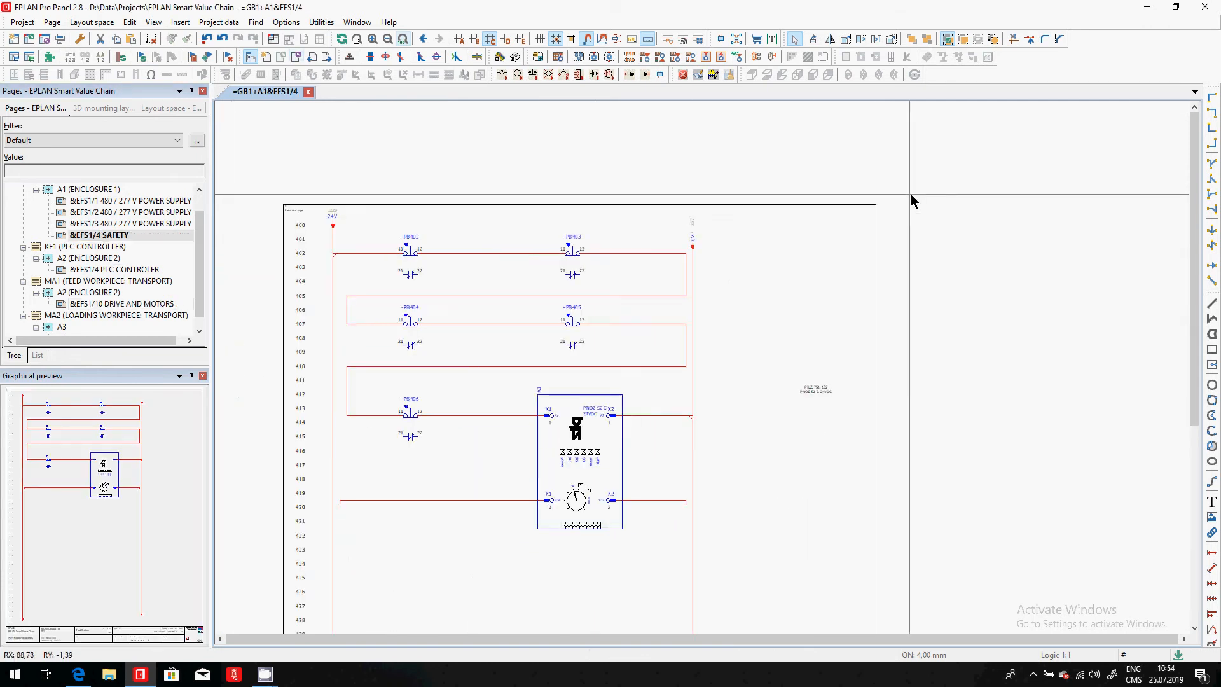
scroll(540, 381, "up", 3)
- Open the EPLAN Data Portal and search for part 3040892
left_click(321, 22)
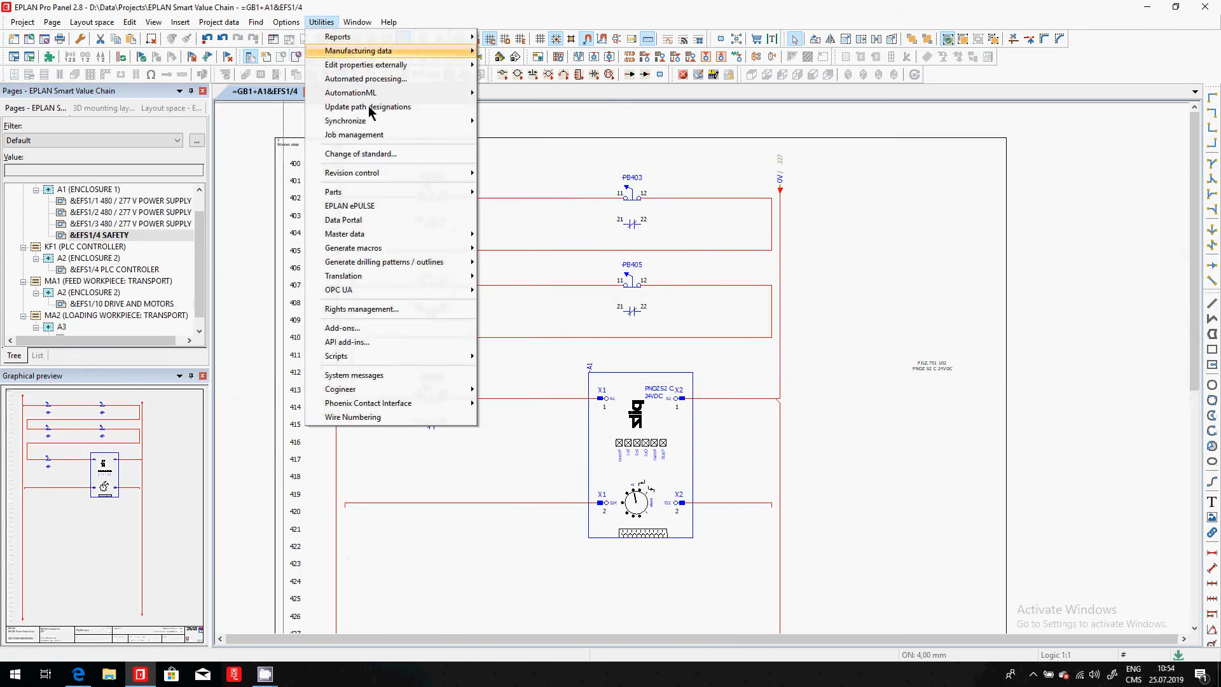
left_click(395, 221)
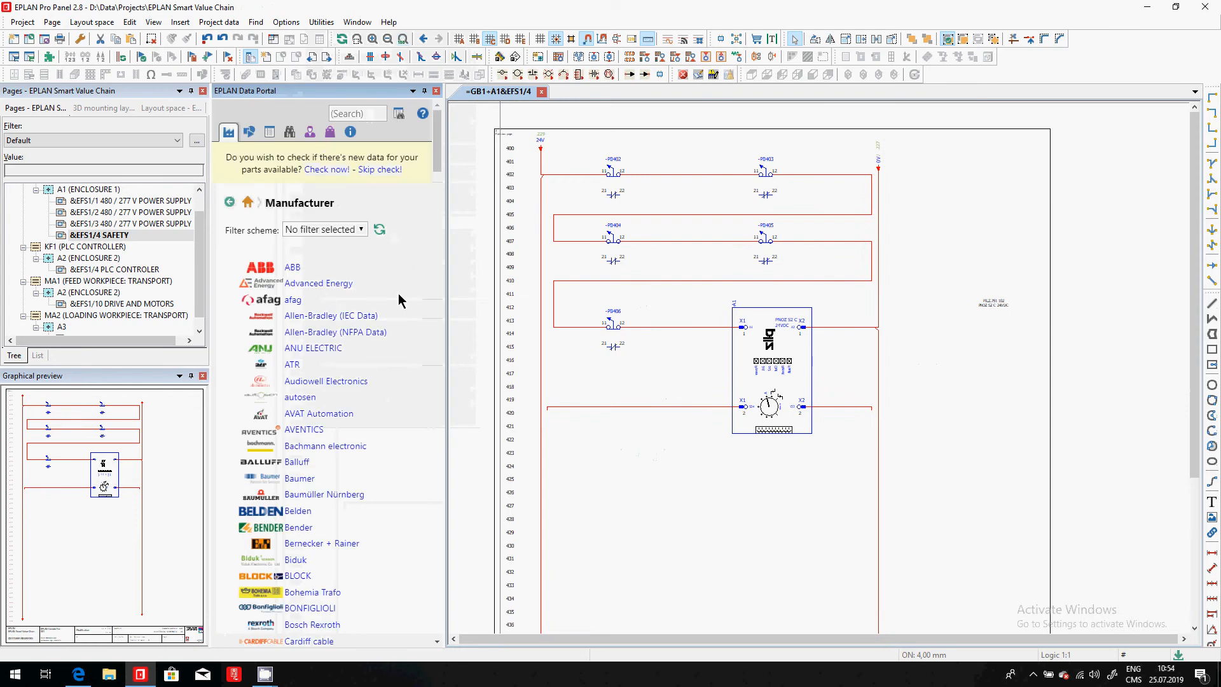
key("alt+Tab")
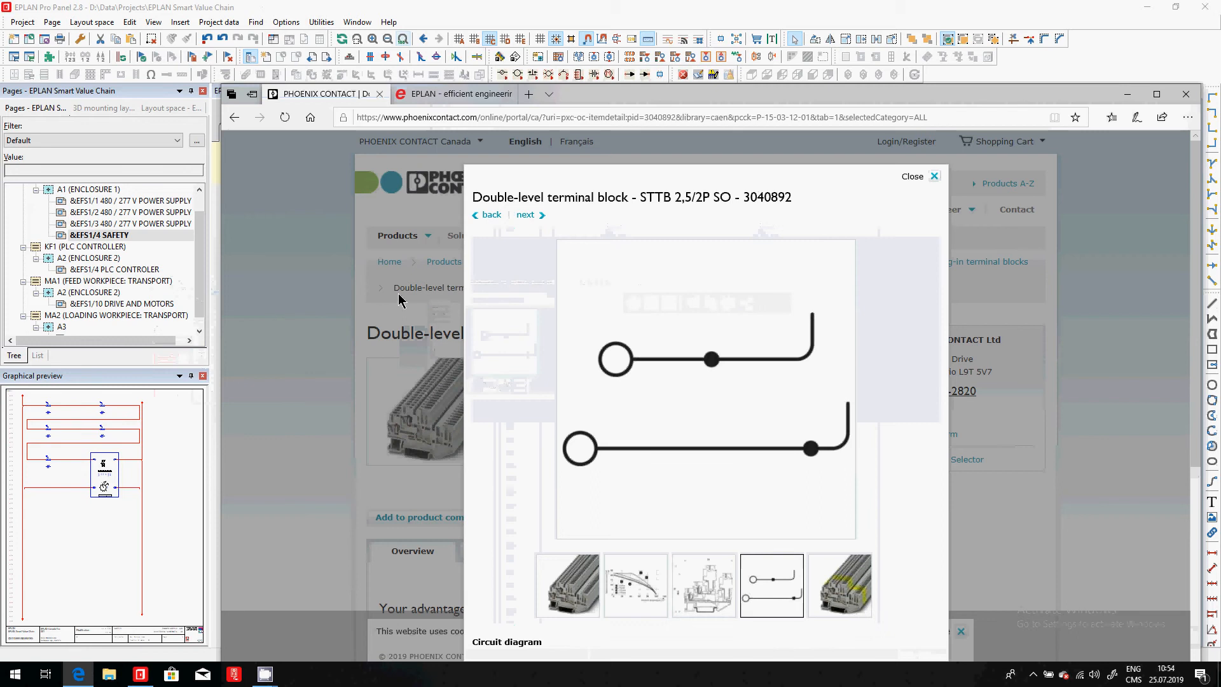
key("alt+Tab")
left_click(377, 112)
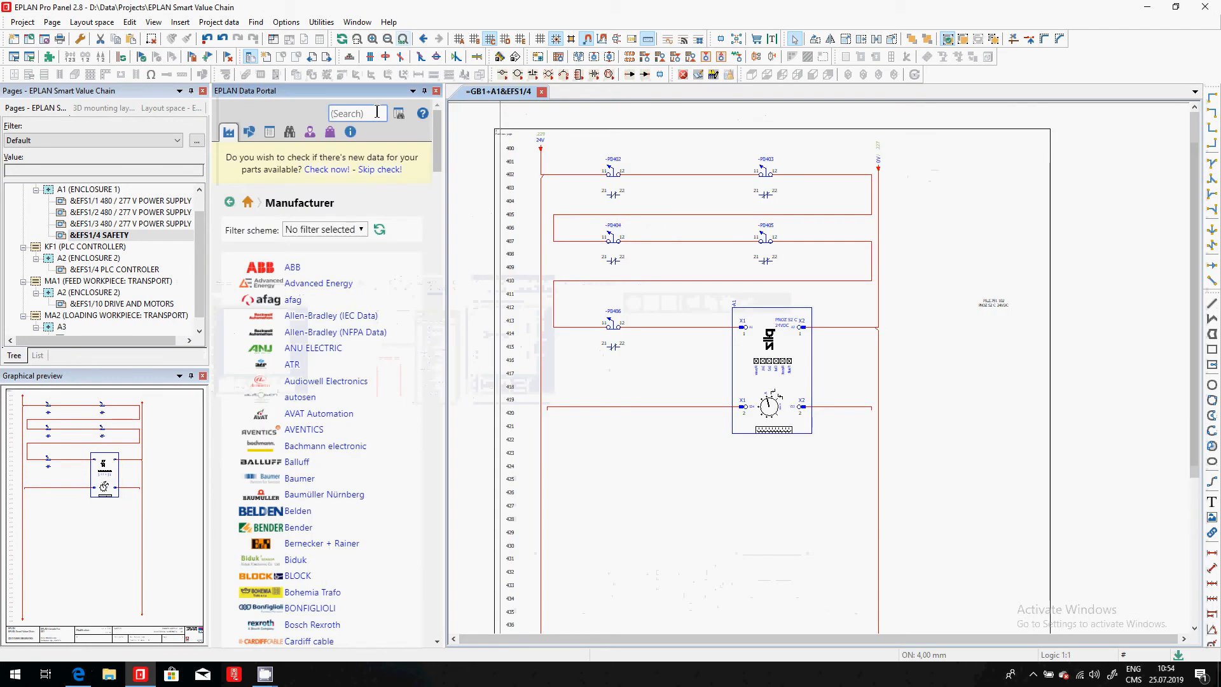
type("3040892")
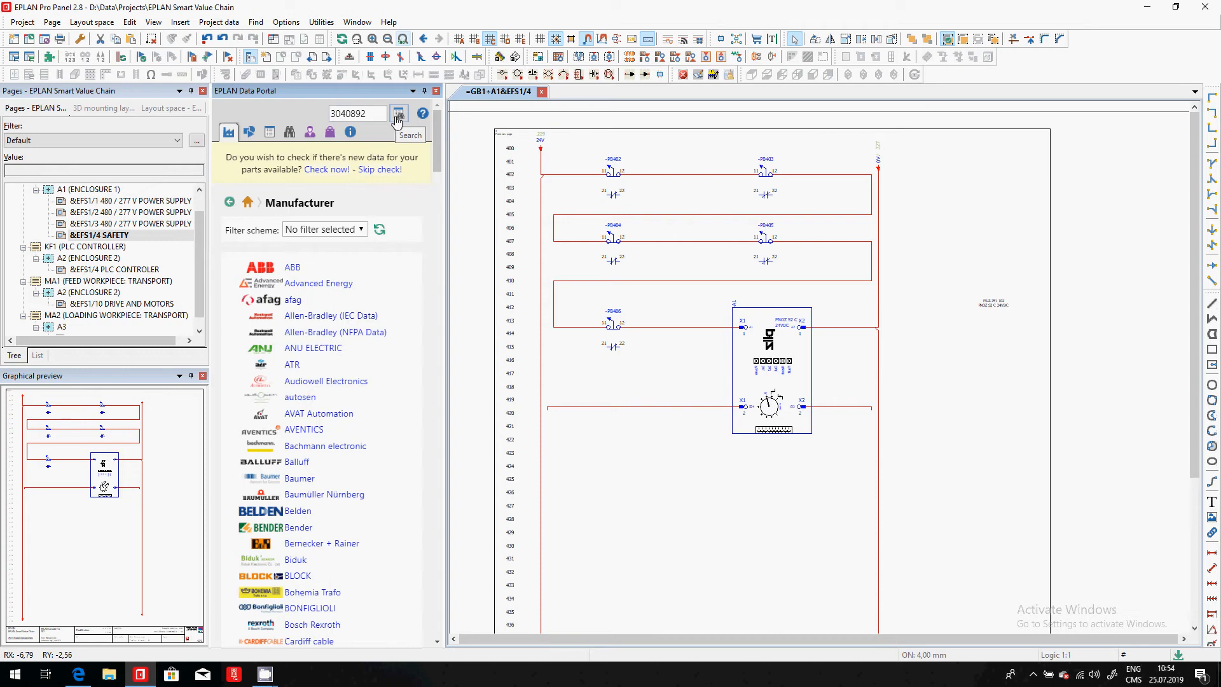
left_click(397, 115)
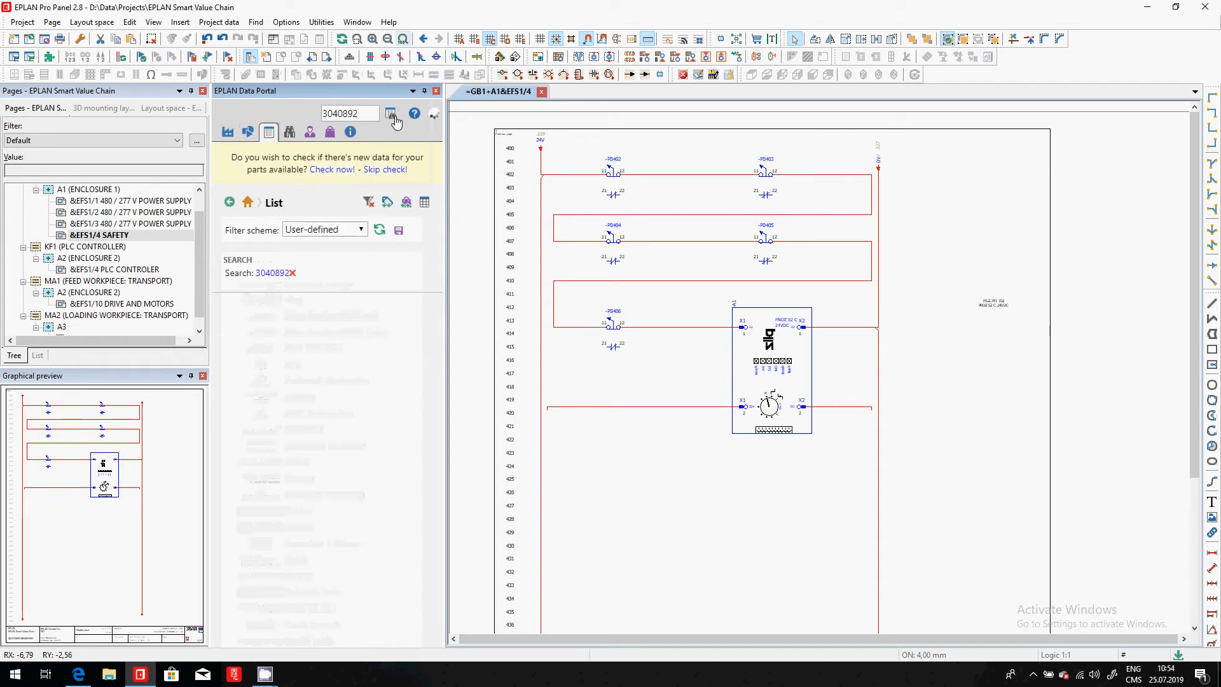
- Start inserting part PXC.3040892 from the portal, importing it with existing parts data updated and new data added
left_click(372, 398)
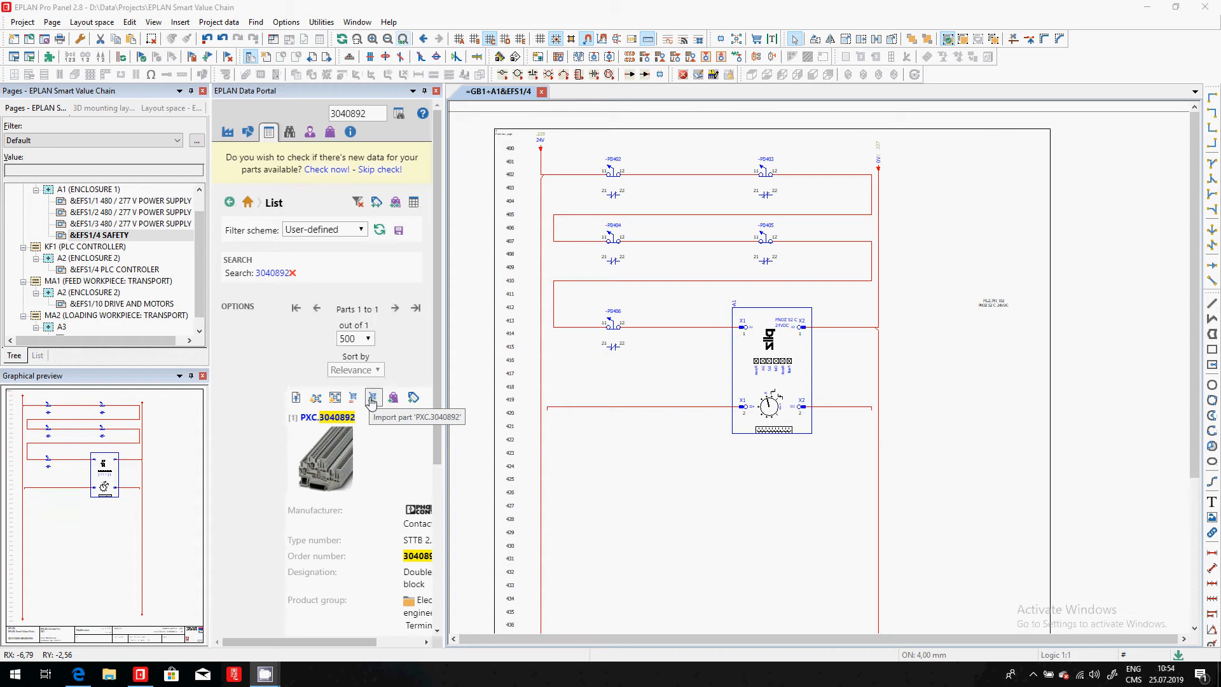
left_click(336, 399)
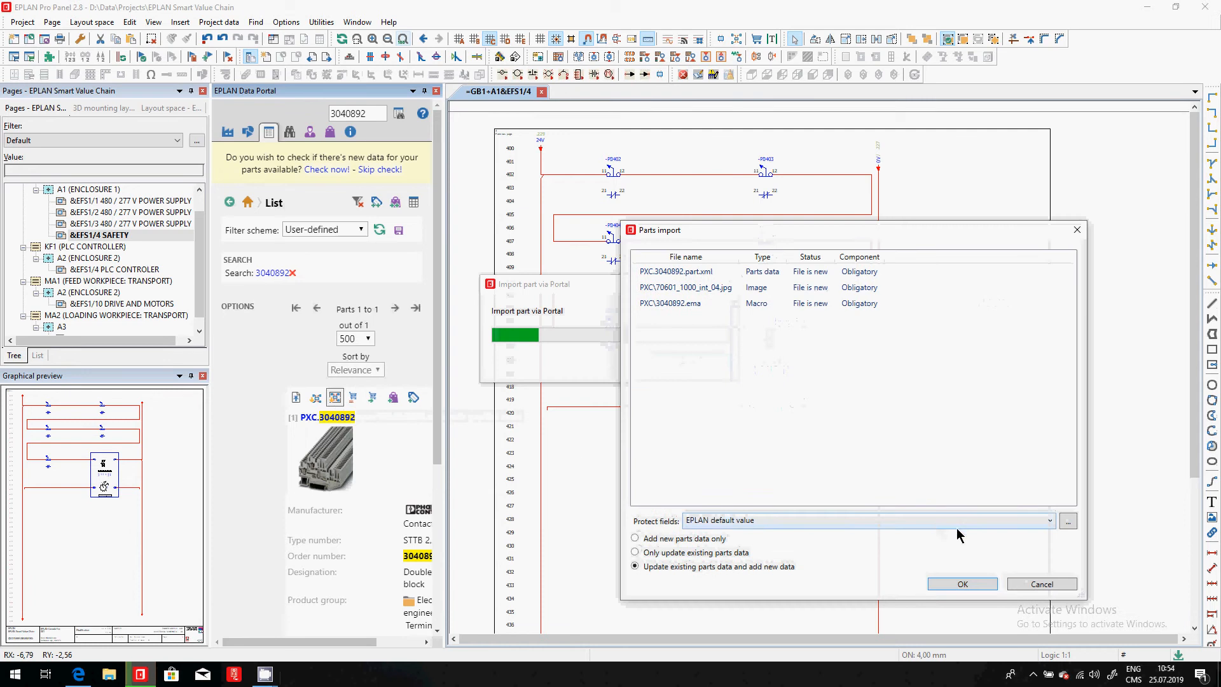
left_click(947, 584)
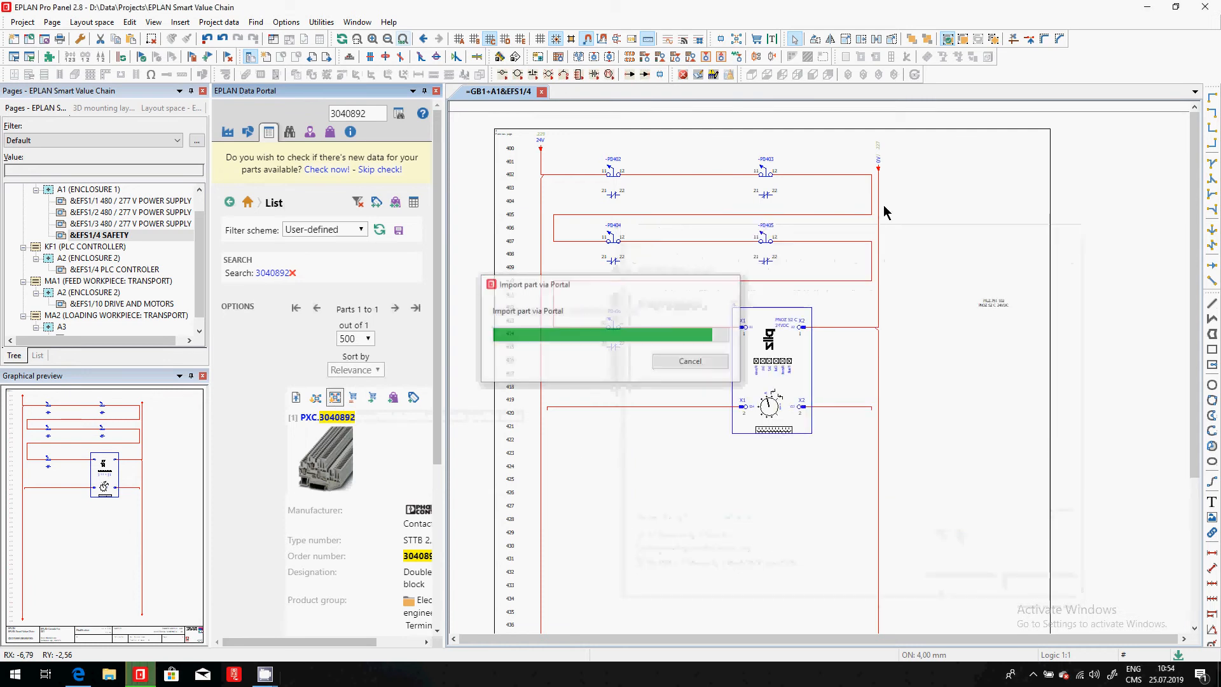
- Place the double-level terminal block's two terminal symbols one directly below the other in the free area below -PB406
scroll(905, 175, "up", 2)
scroll(907, 174, "up", 1)
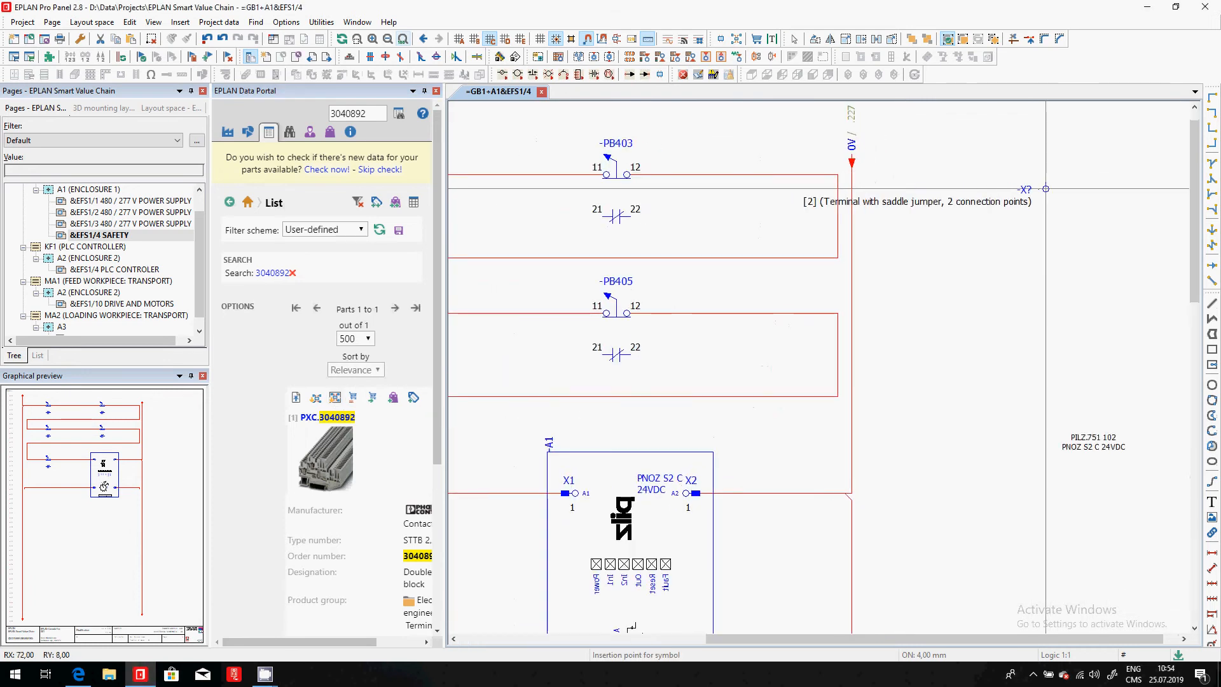
scroll(1046, 188, "up", 2)
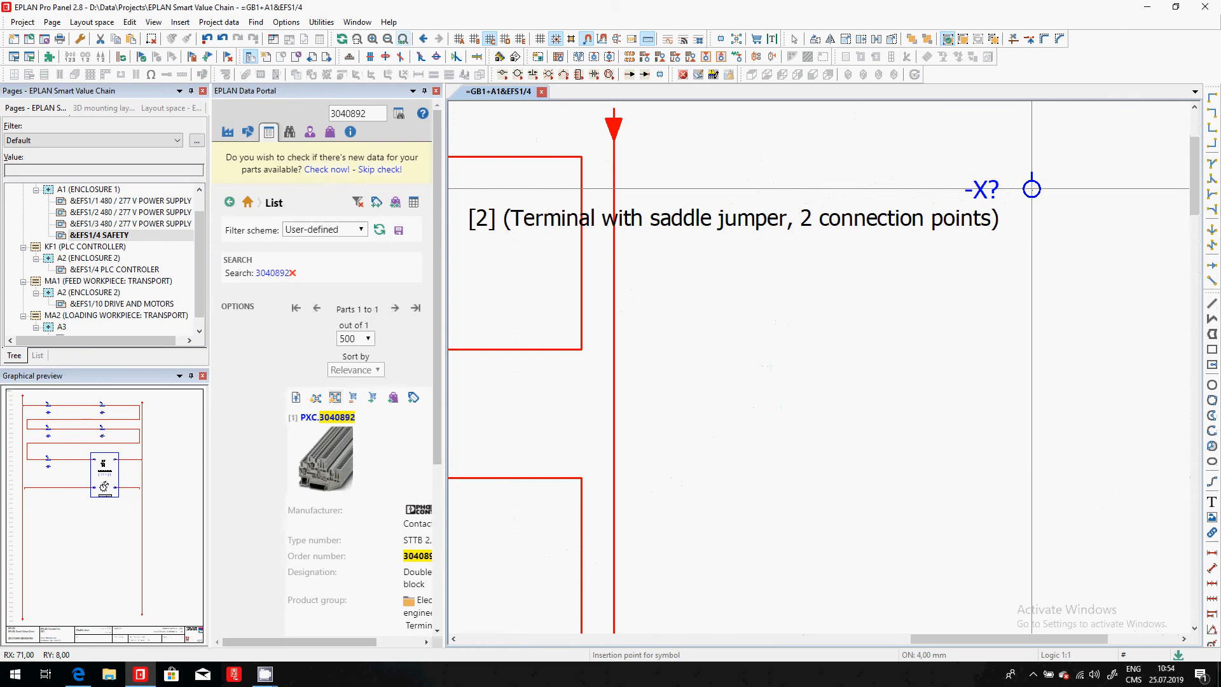
scroll(1063, 188, "down", 3)
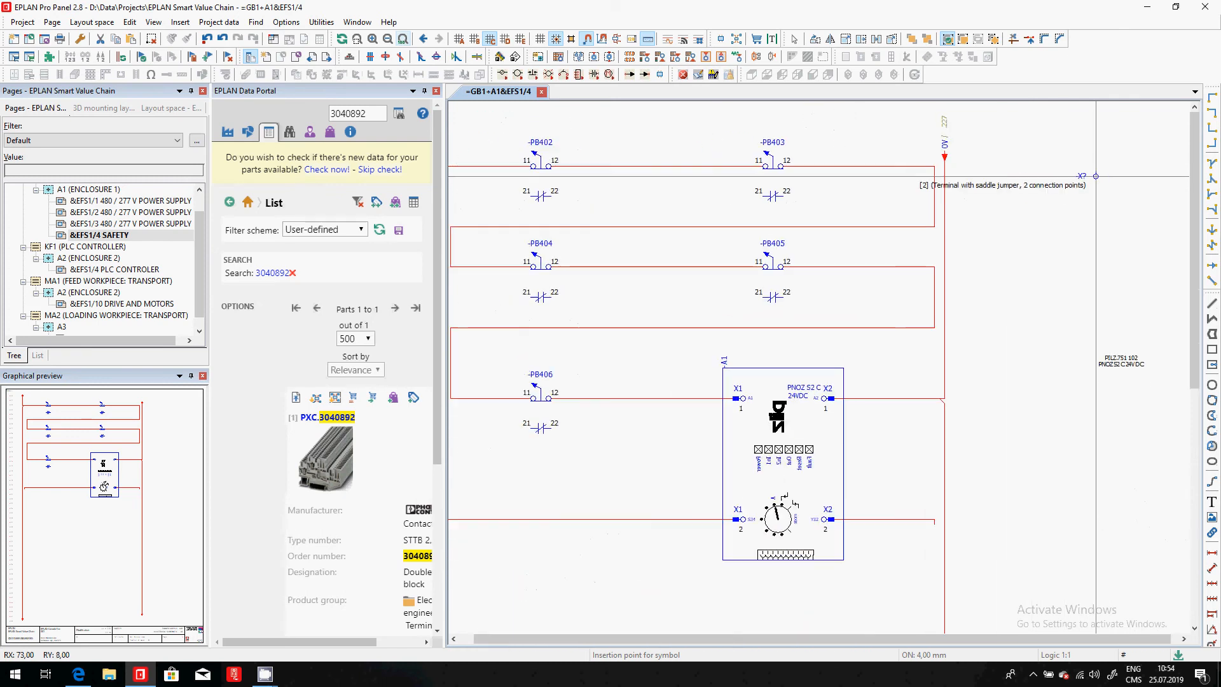
scroll(1096, 175, "down", 1)
scroll(642, 159, "up", 4)
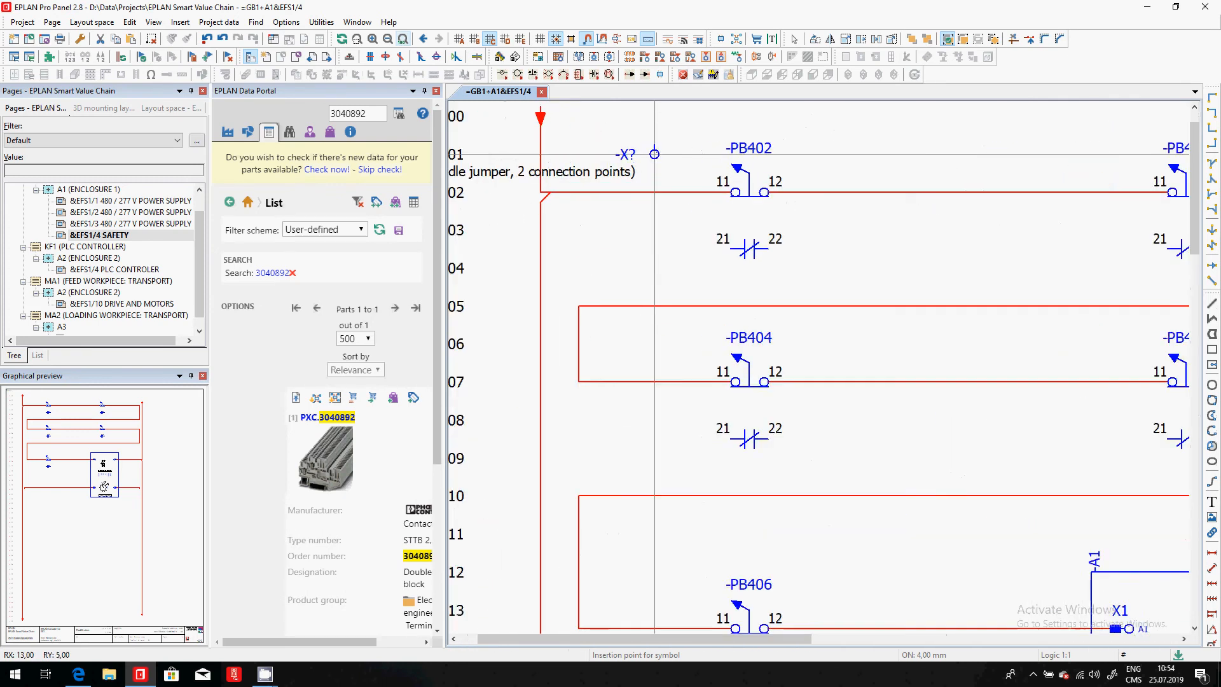
scroll(654, 153, "down", 4)
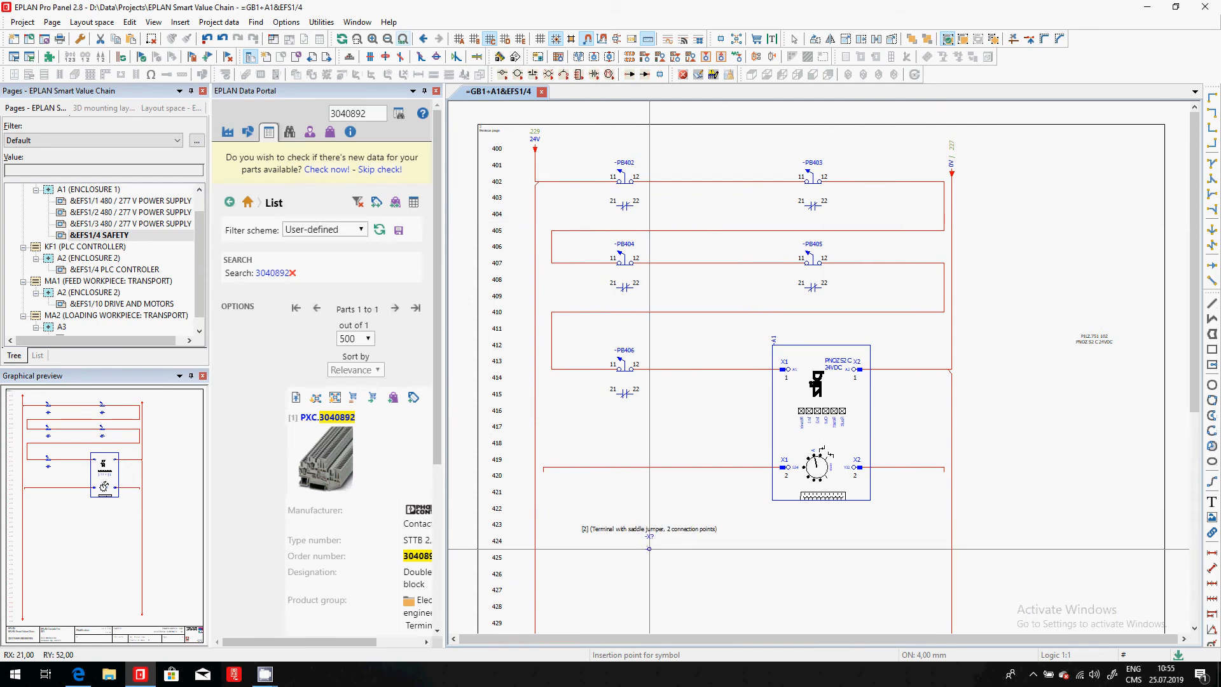
scroll(649, 549, "up", 3)
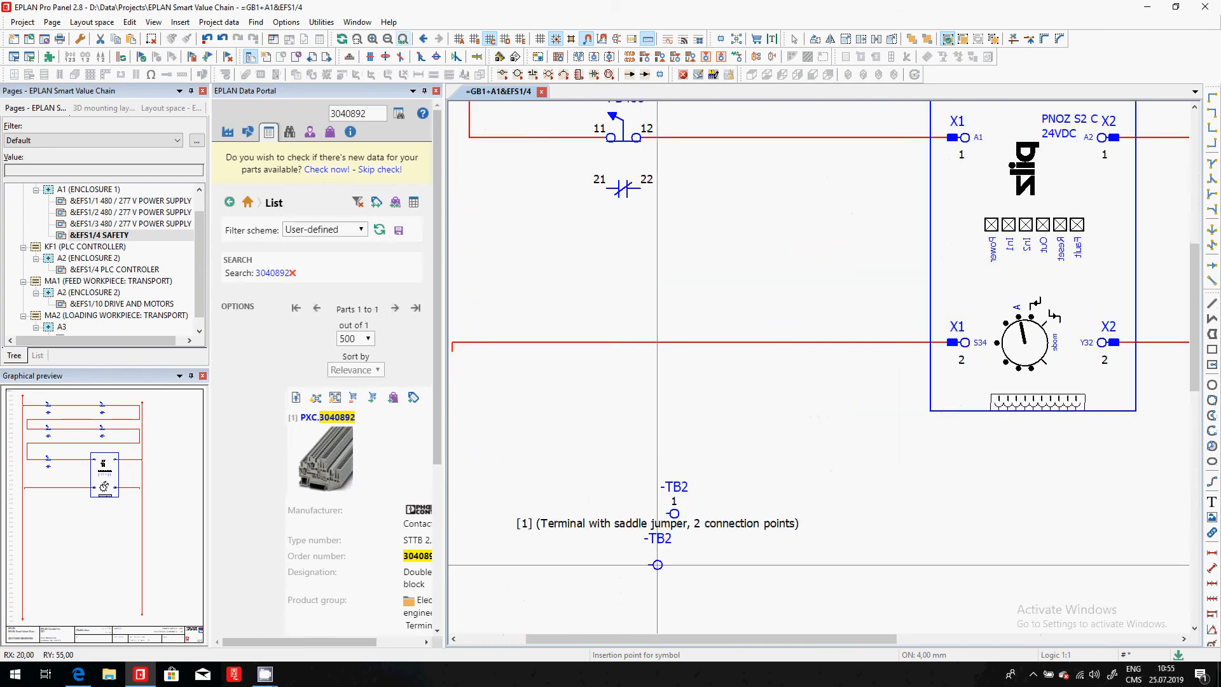
left_click(674, 547)
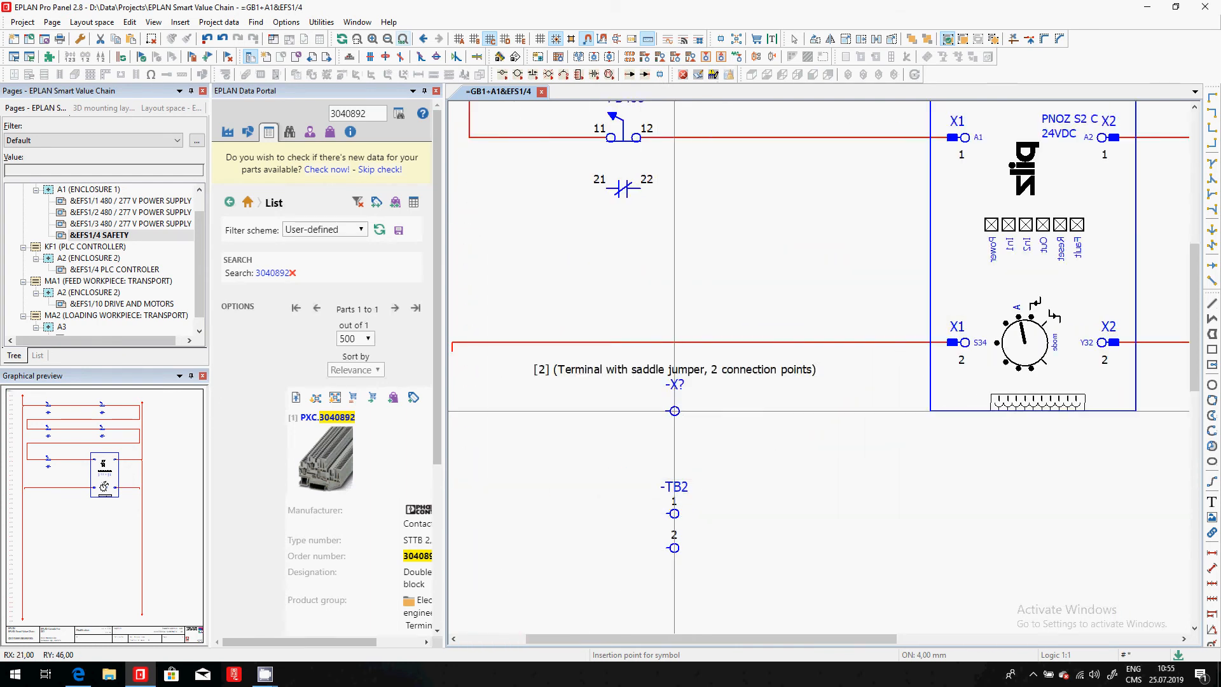
scroll(687, 512, "down", 2)
key("Escape")
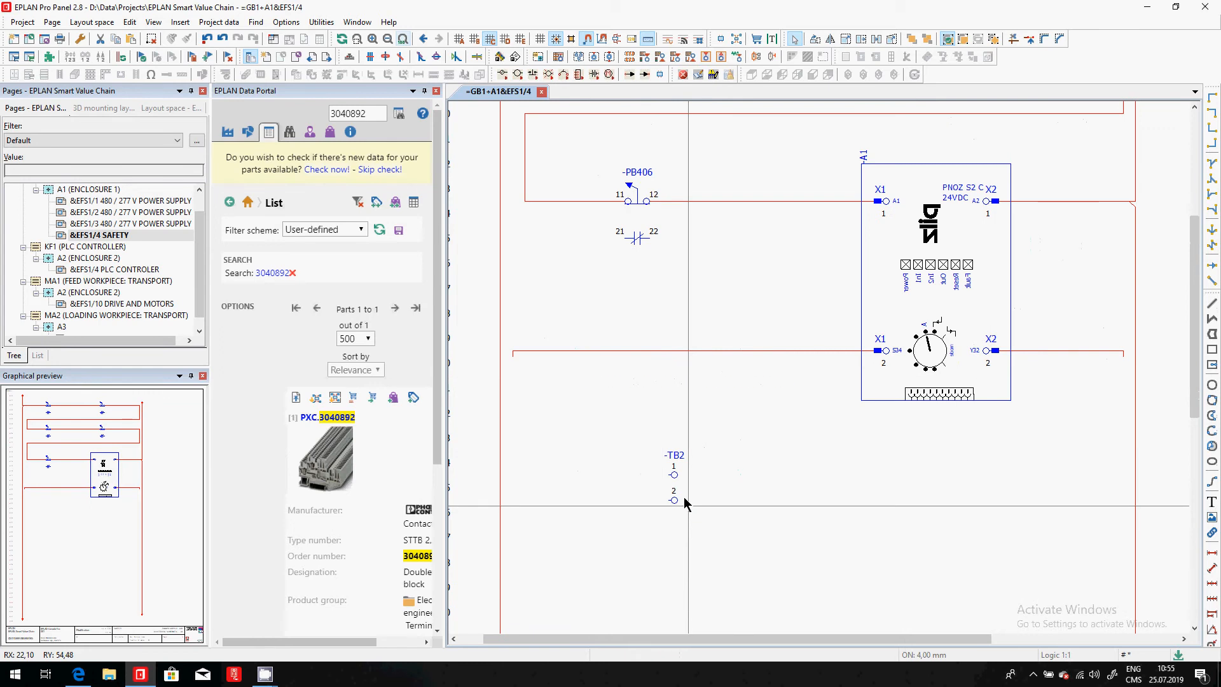
- Close the EPLAN Data Portal and open the terminal strips navigator
left_click(219, 22)
mouse_move(242, 84)
left_click(385, 98)
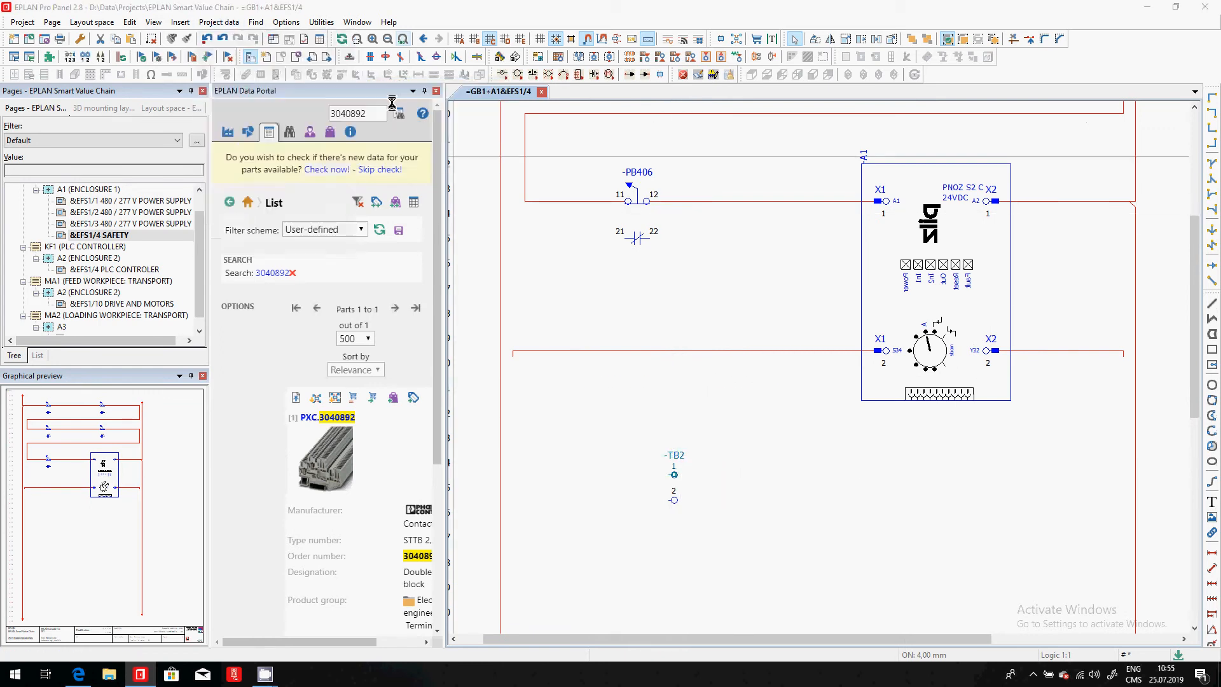
key("ctrl+a")
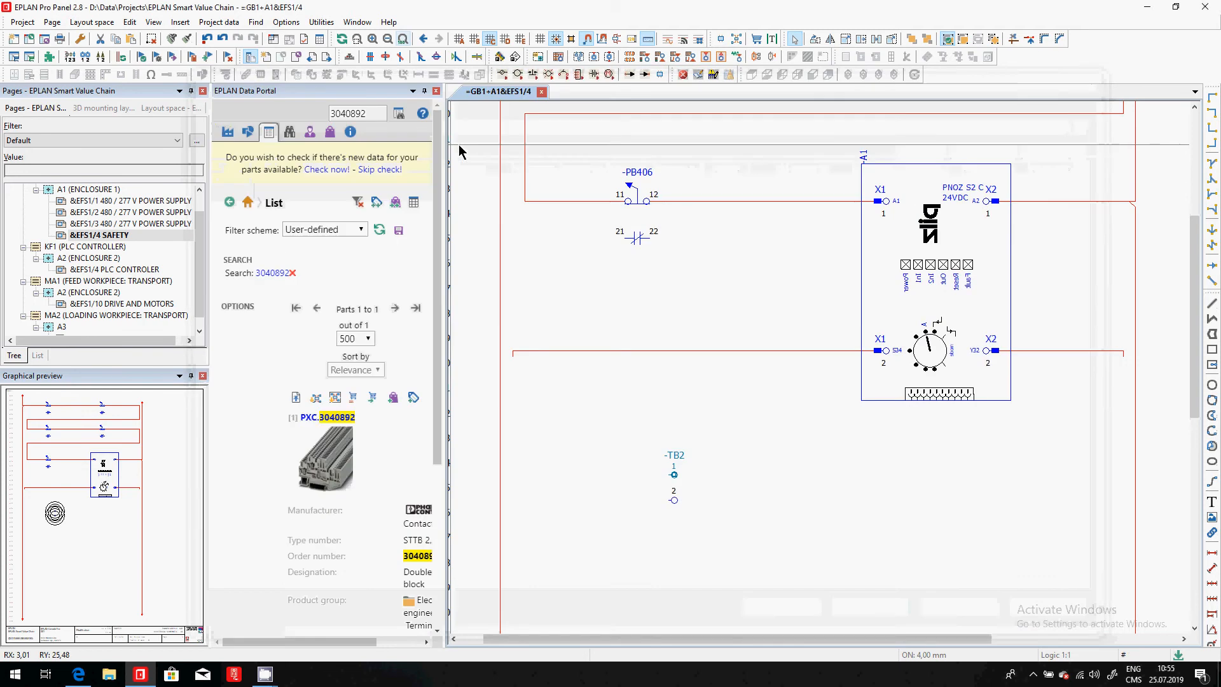
left_click(437, 91)
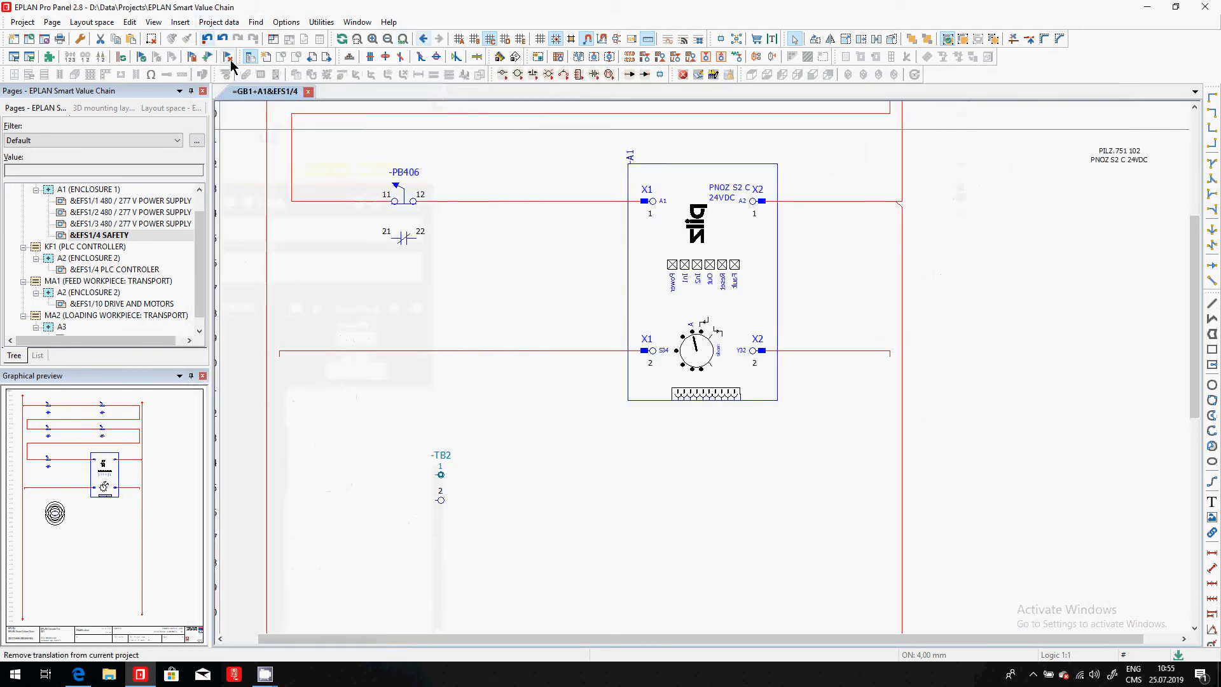
left_click(218, 22)
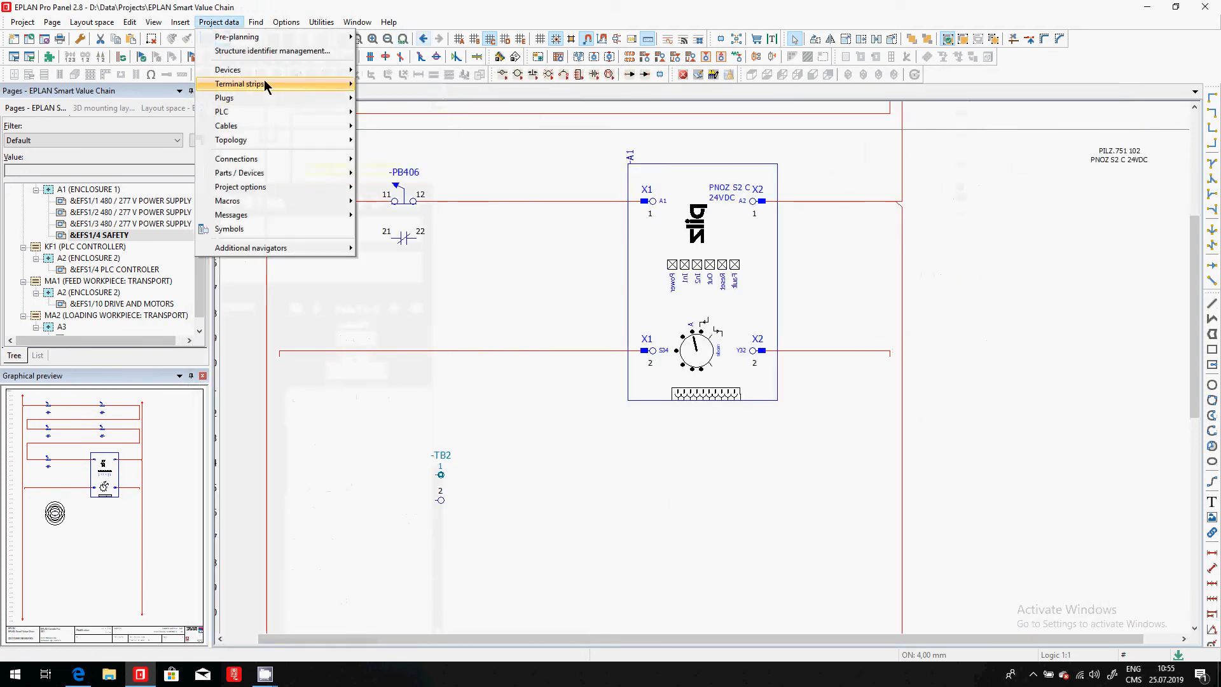
mouse_move(266, 83)
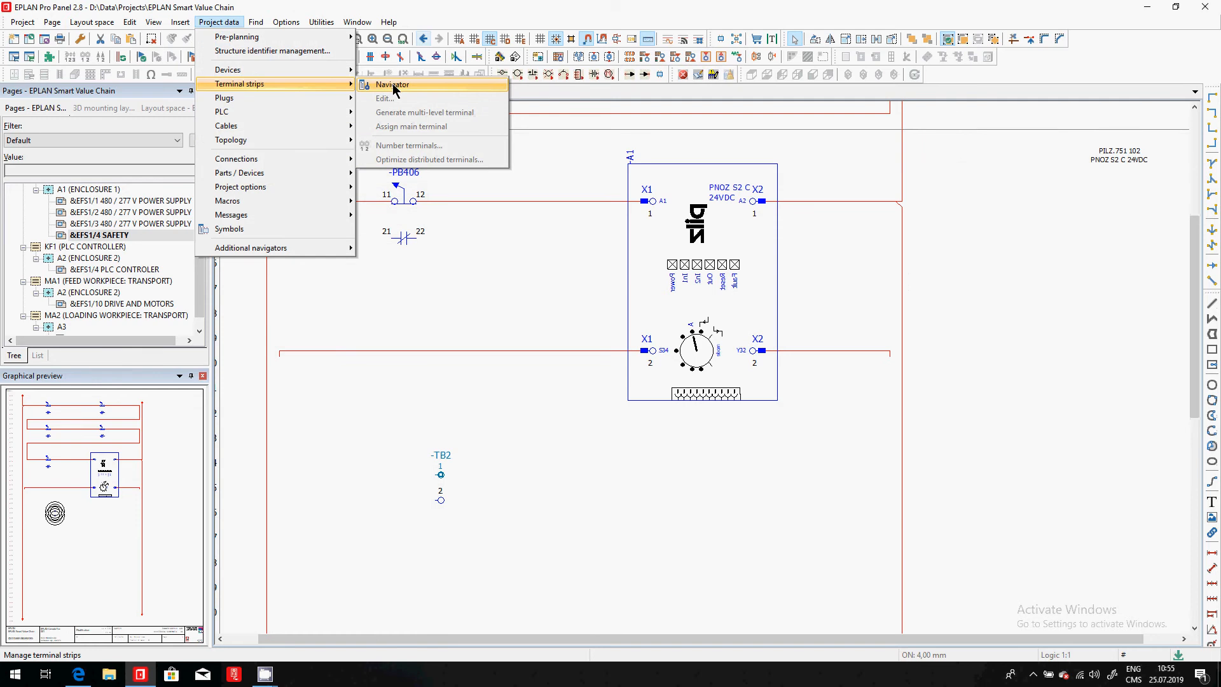
left_click(392, 84)
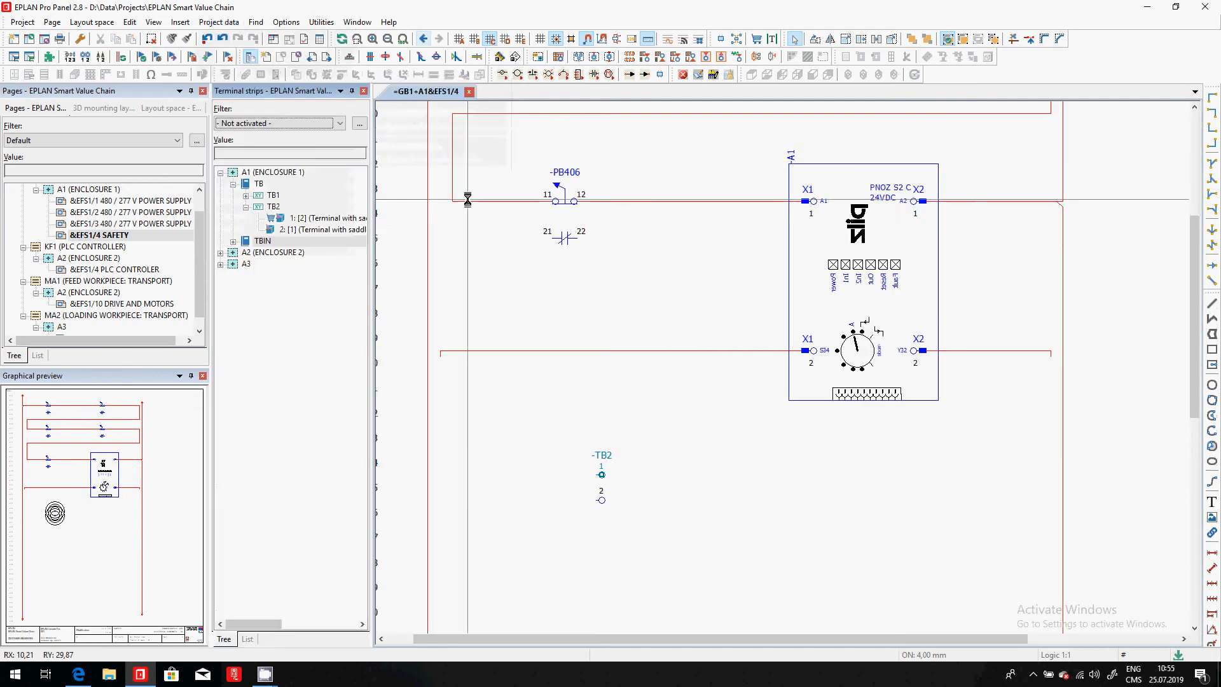
- Start generating new terminal devices under TB in enclosure 1 with full DT +A1-TB22 and numbering pattern 1-20
left_click(279, 175)
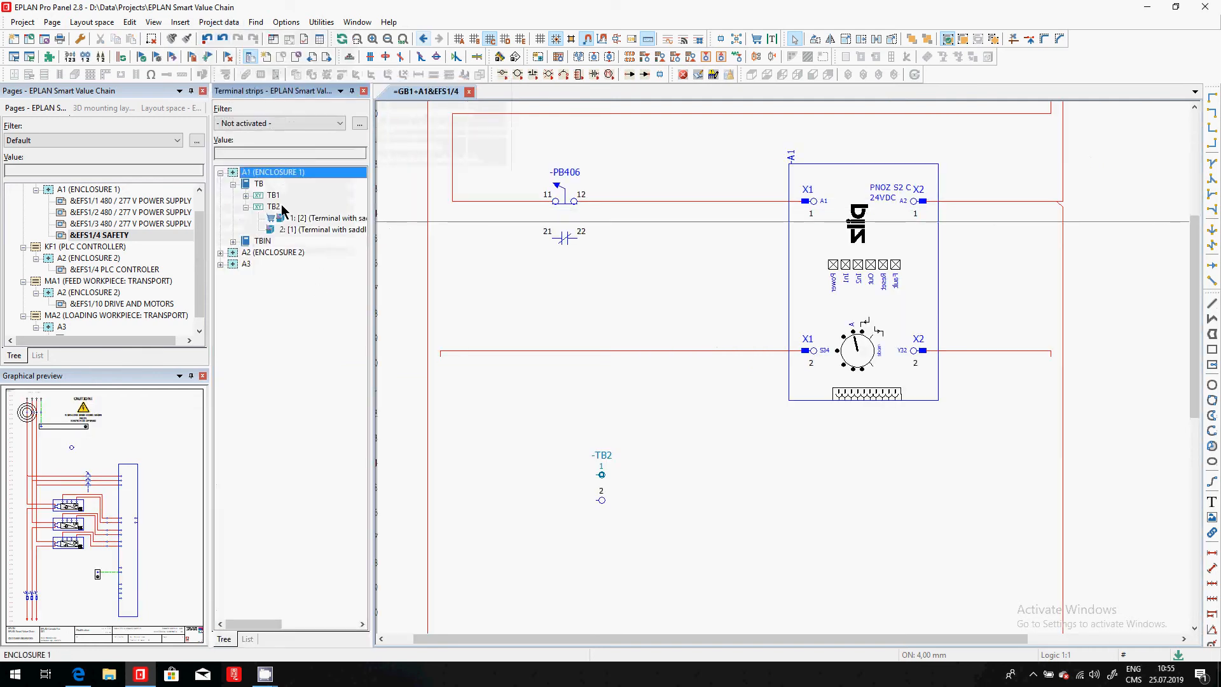
left_click(259, 184)
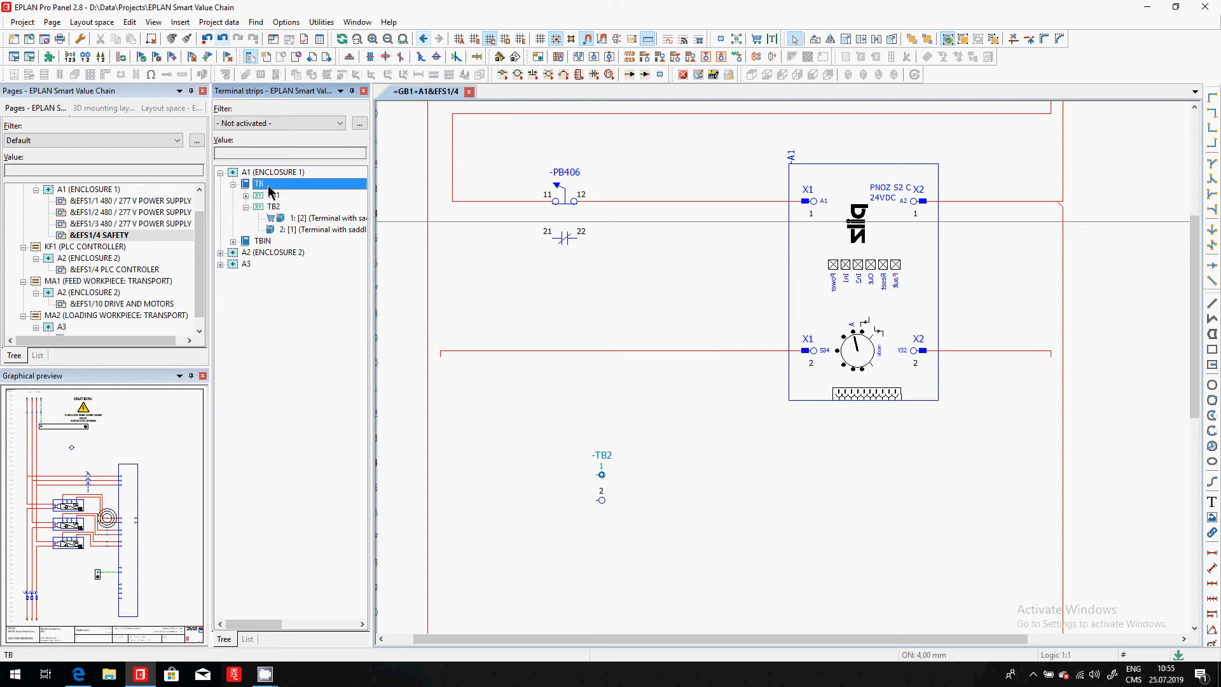
right_click(270, 191)
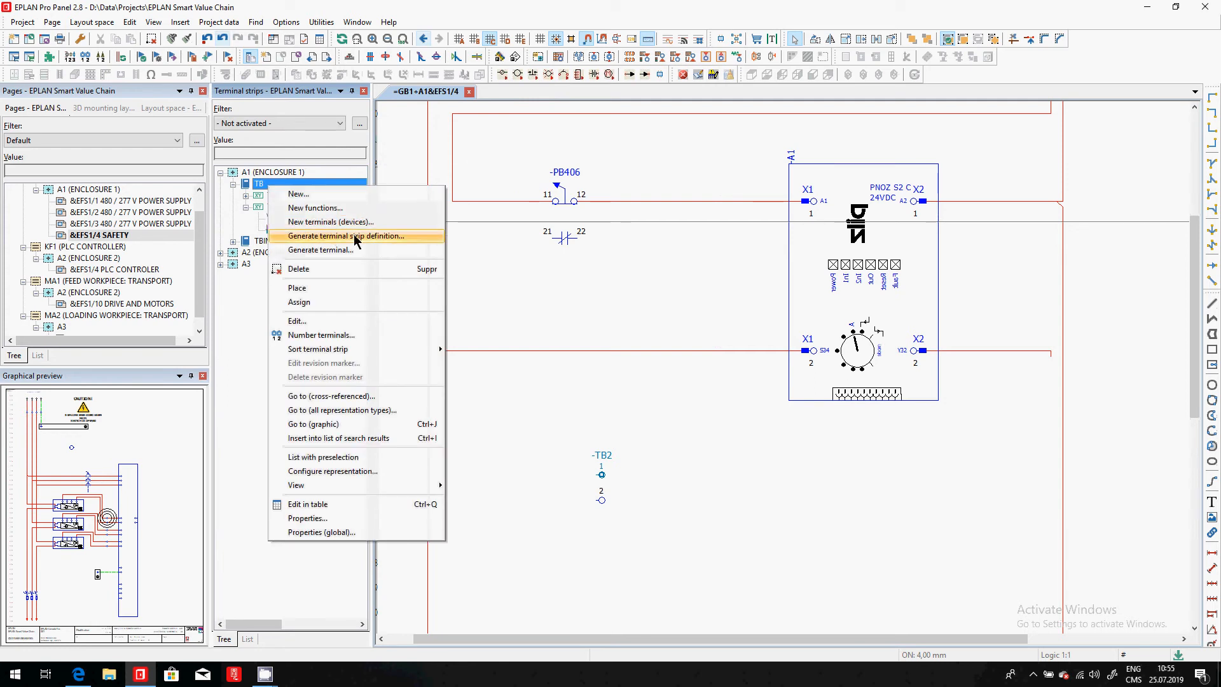
left_click(330, 222)
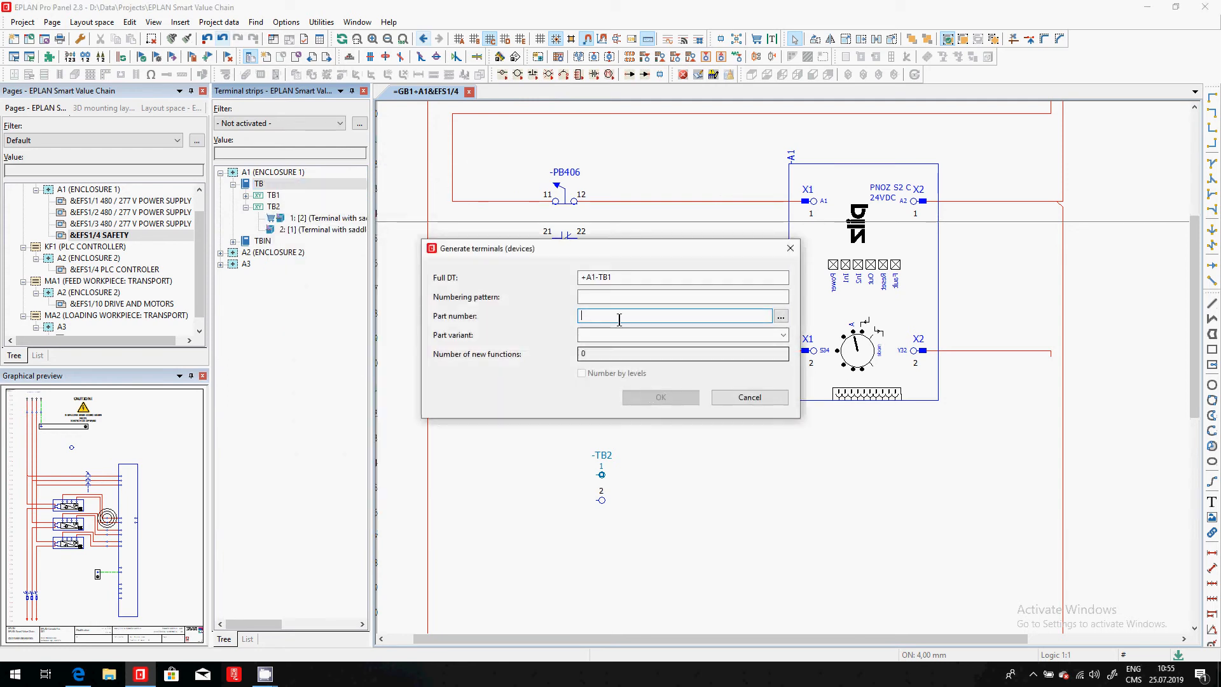
left_click(633, 277)
key("BackSpace")
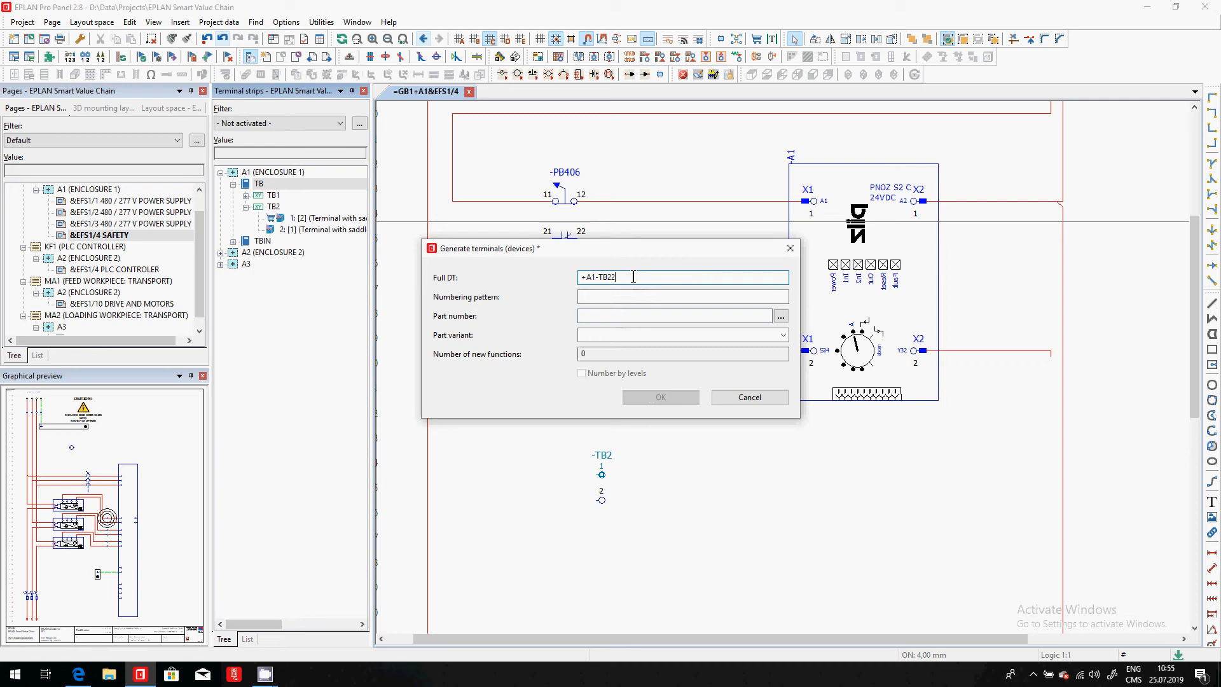
type("22")
left_click(617, 297)
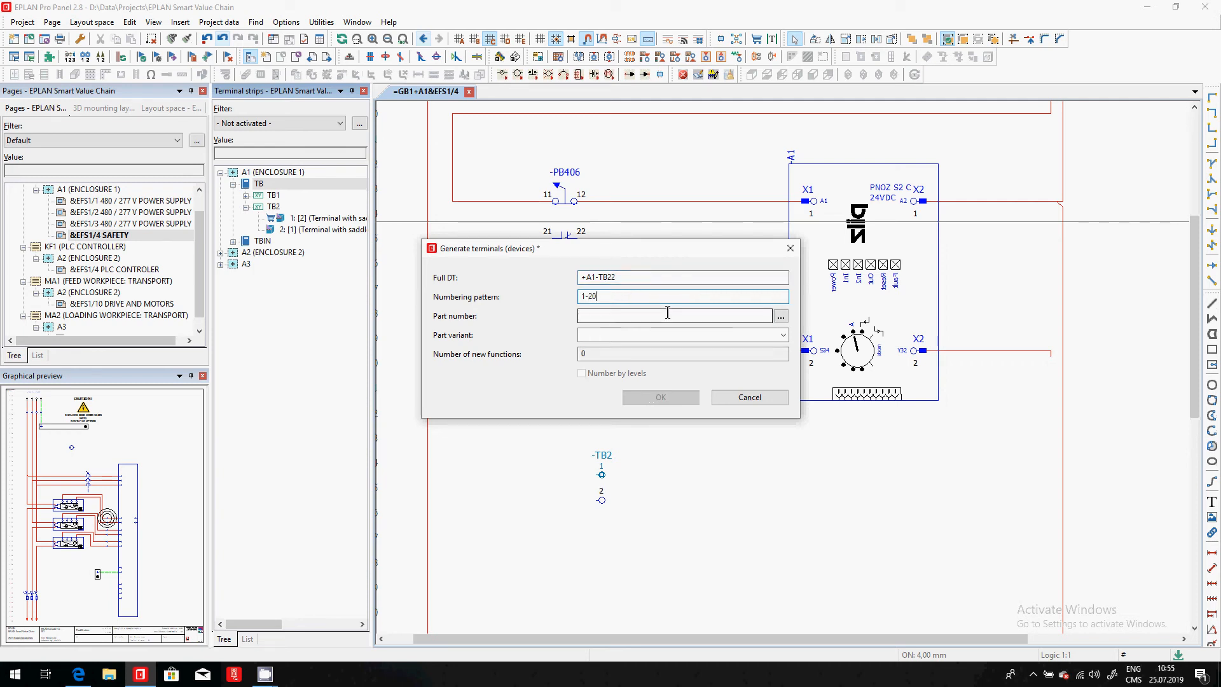
- Assign part PXC.3040892 to the new terminals and generate them with numbering by levels
left_click(781, 316)
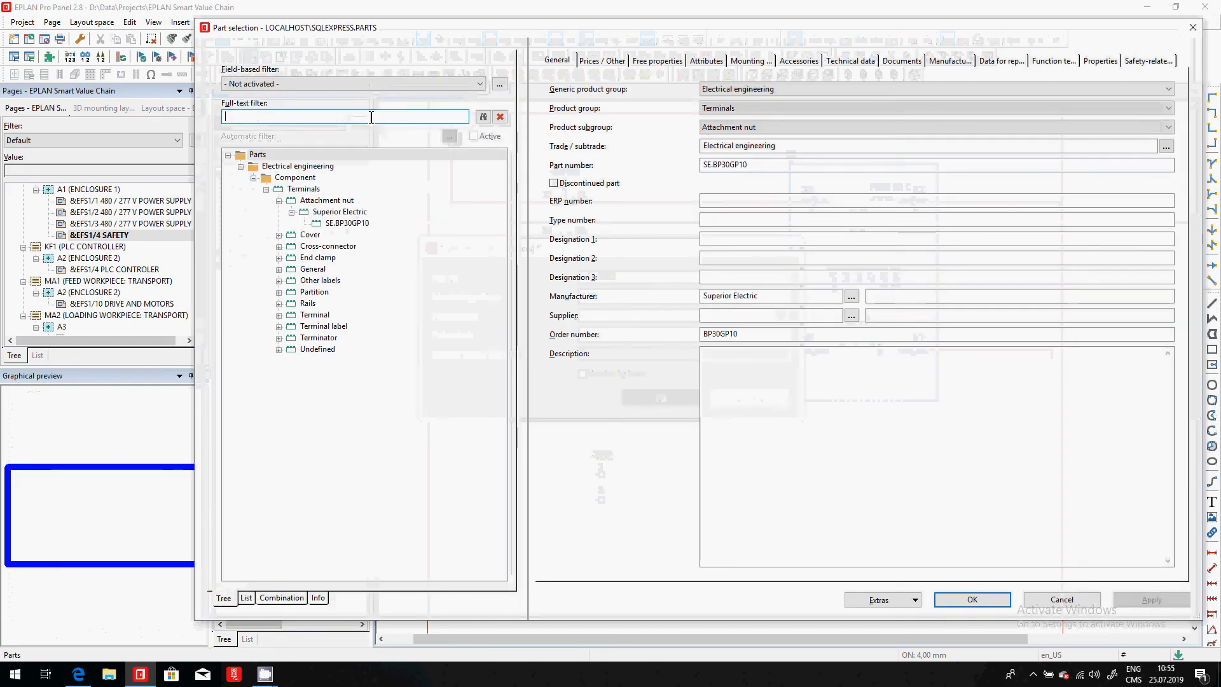
key("alt+Tab")
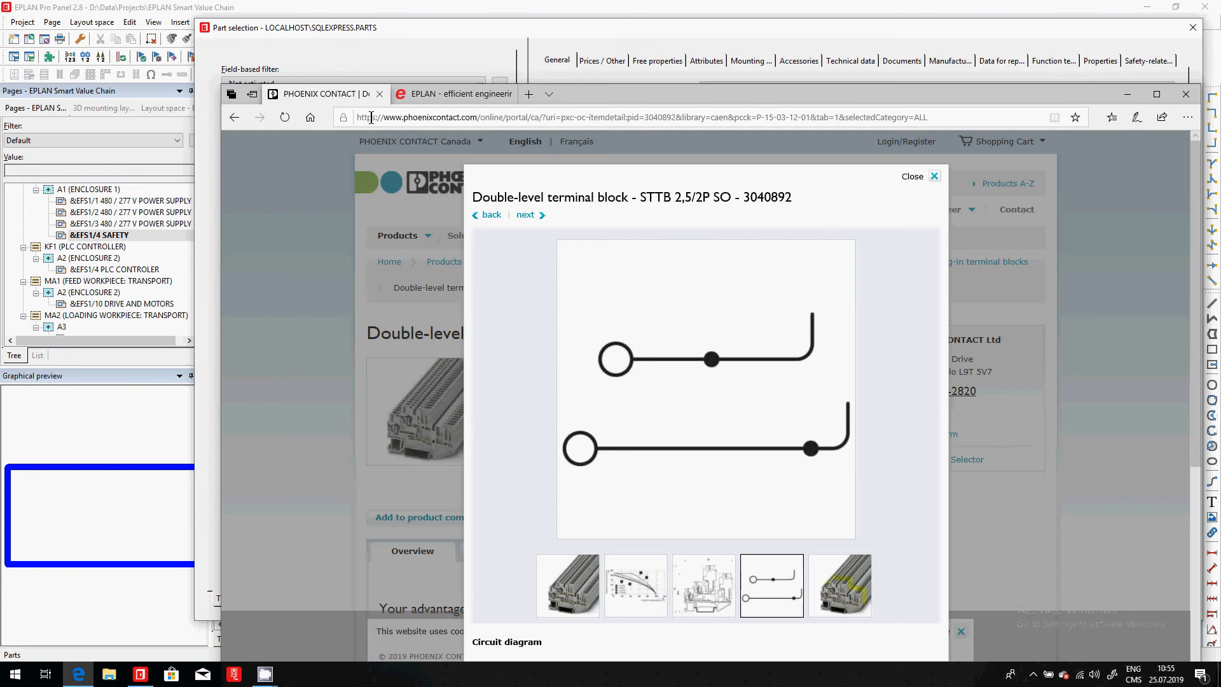
key("alt+Tab")
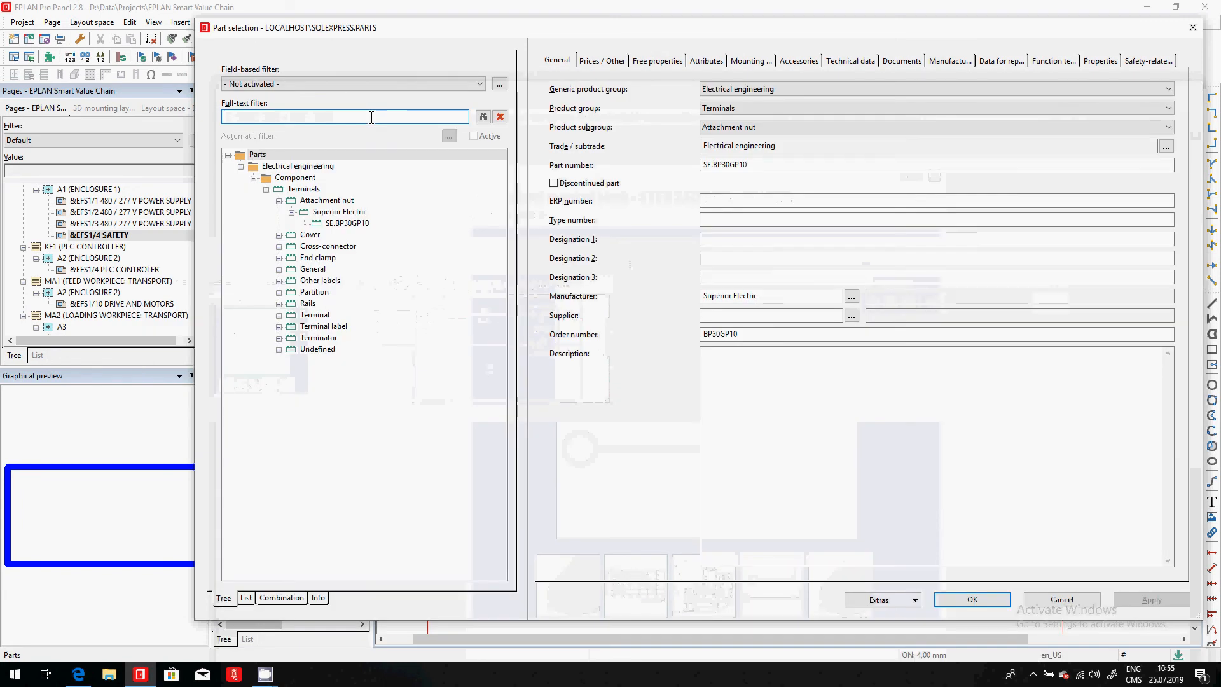
type("0892")
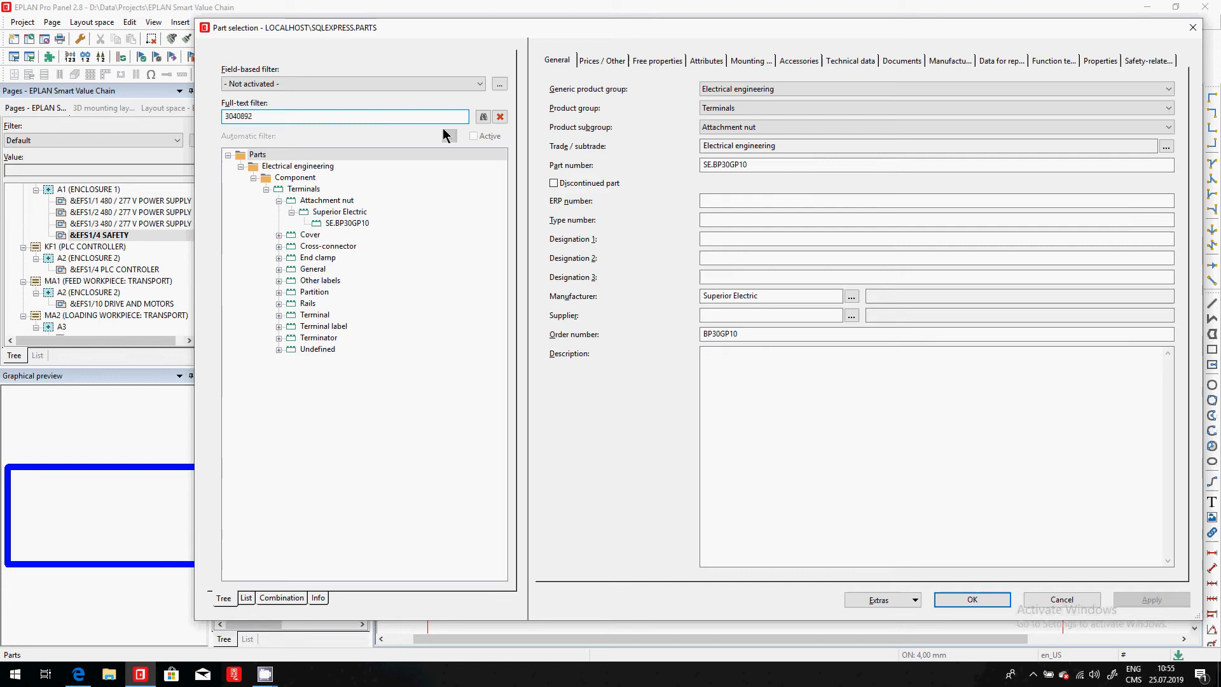
left_click(484, 116)
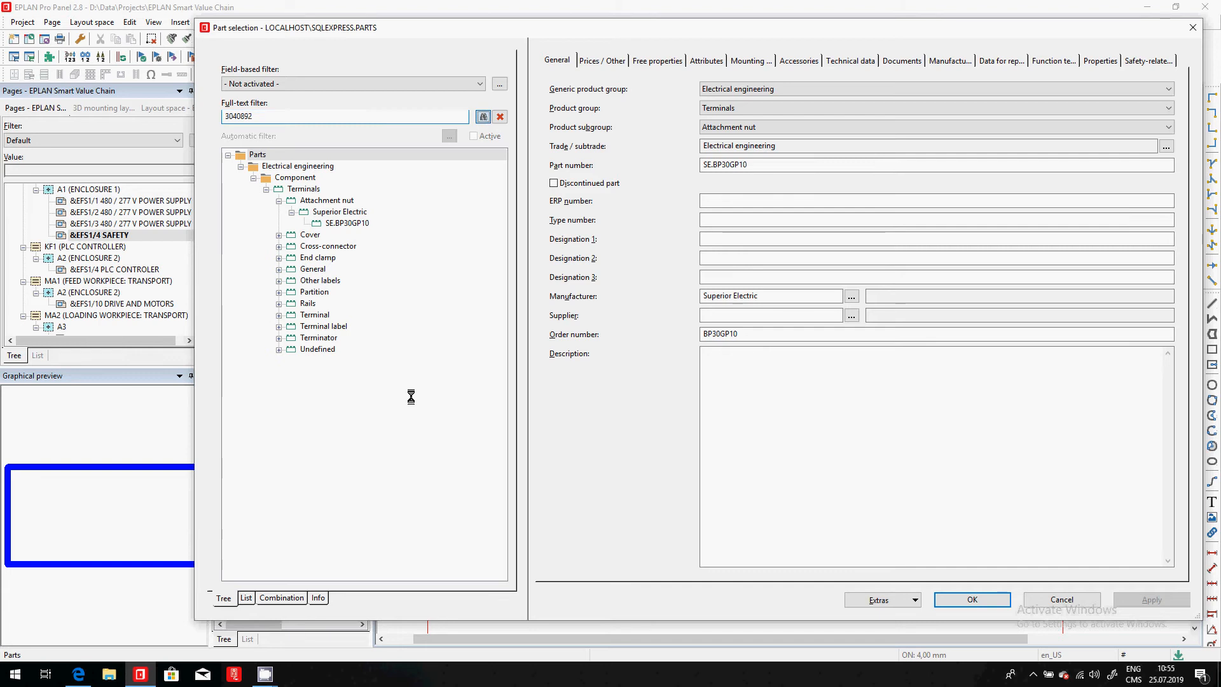
left_click(994, 603)
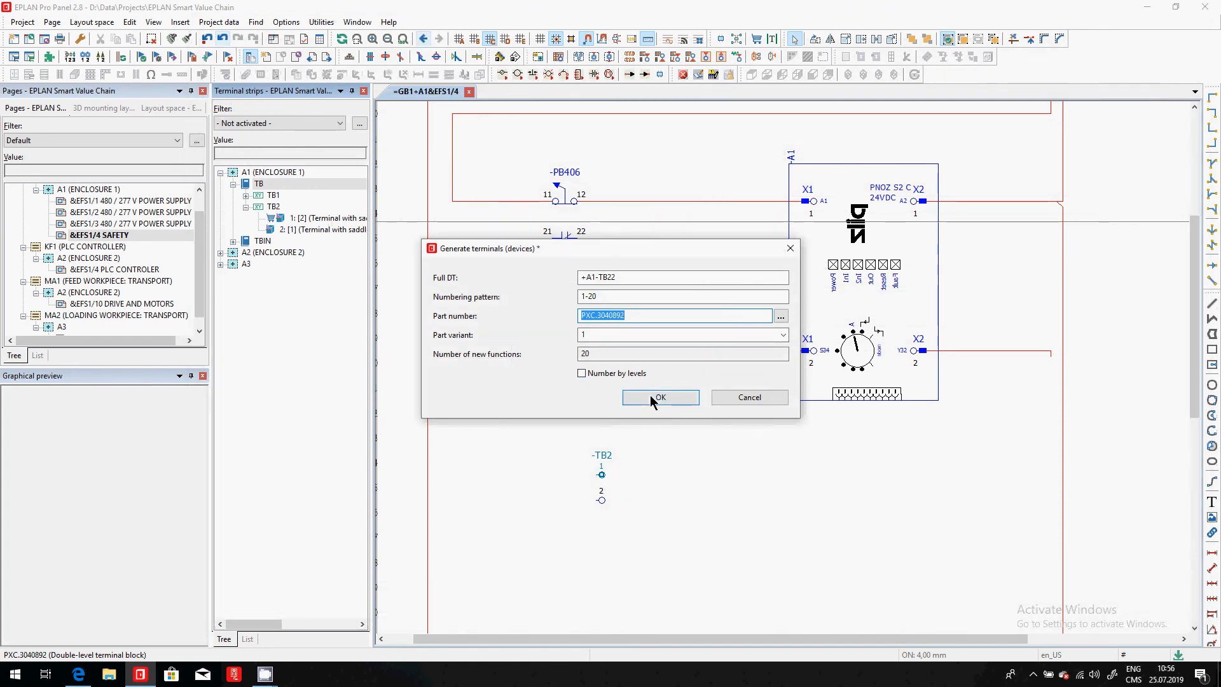
left_click(608, 376)
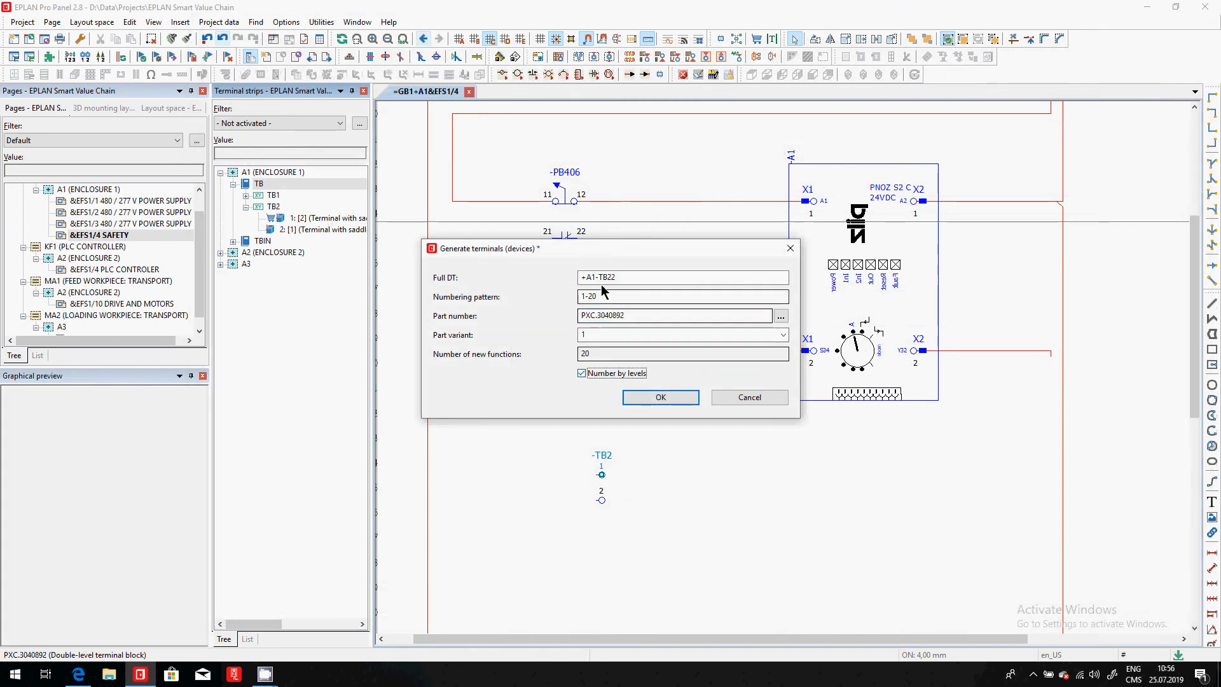
left_click(635, 394)
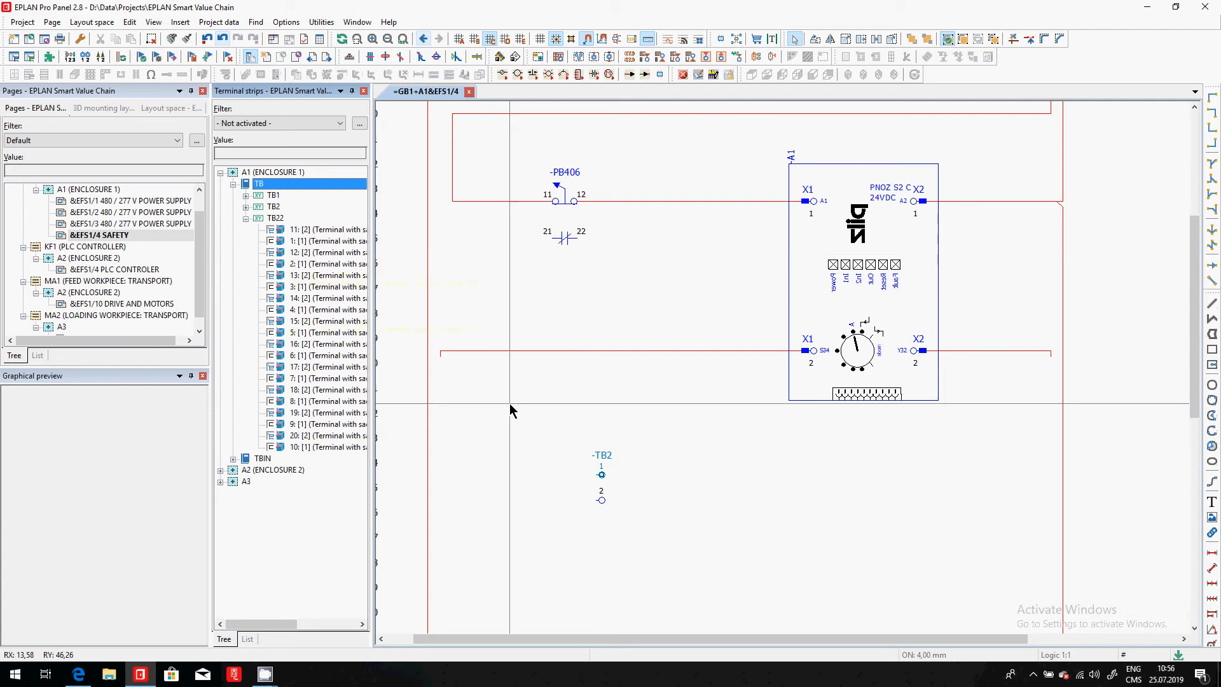
- Switch to the Phoenix Contact page in the browser and examine the dimensional drawing of terminal block 3040892
scroll(548, 518, "down", 2)
scroll(592, 540, "down", 1)
scroll(558, 158, "up", 2)
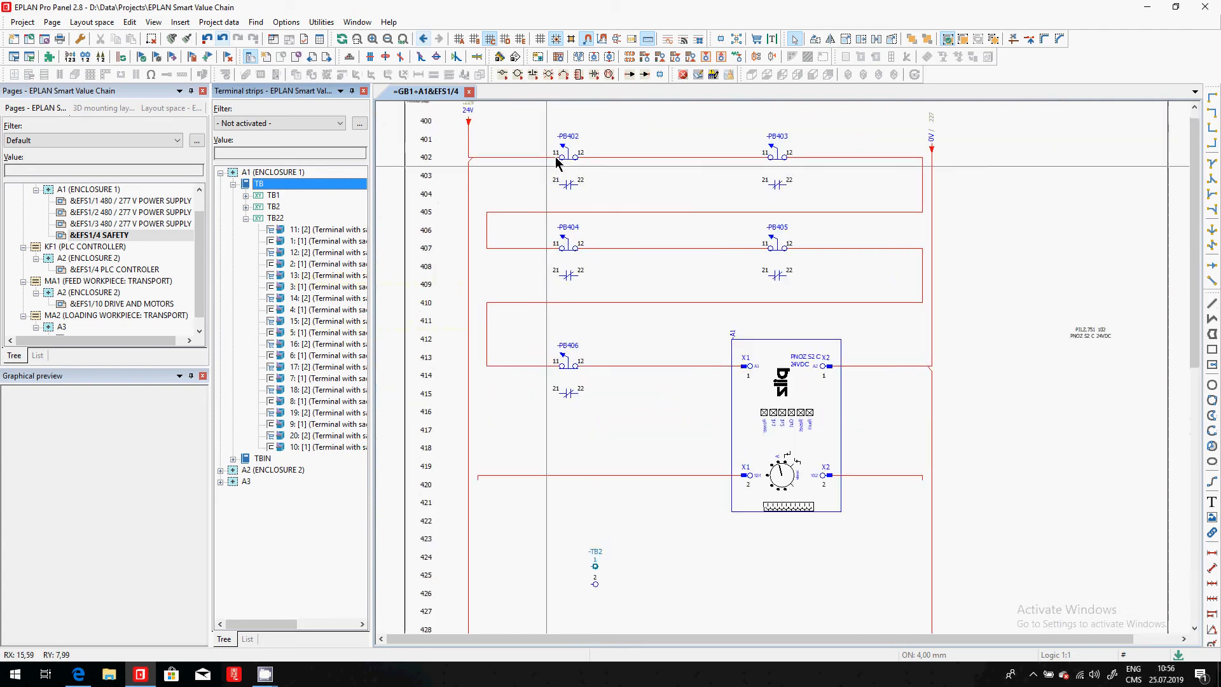
key("alt+Tab")
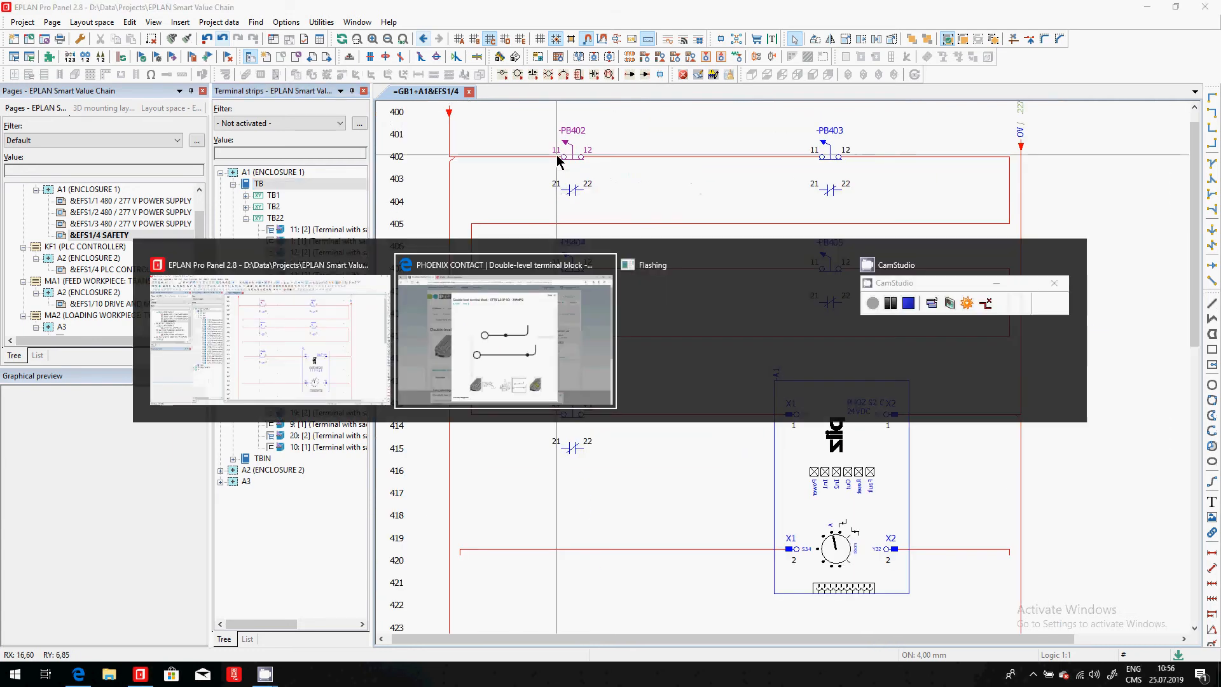
left_click(934, 176)
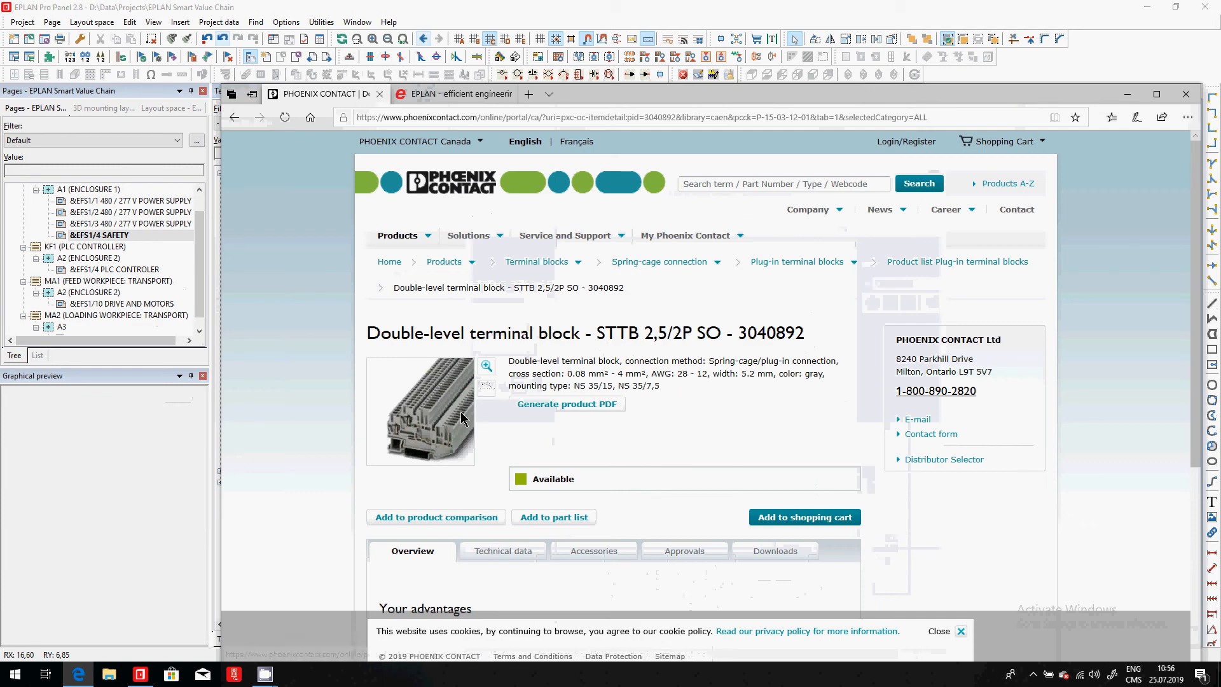
left_click(488, 366)
left_click(706, 589)
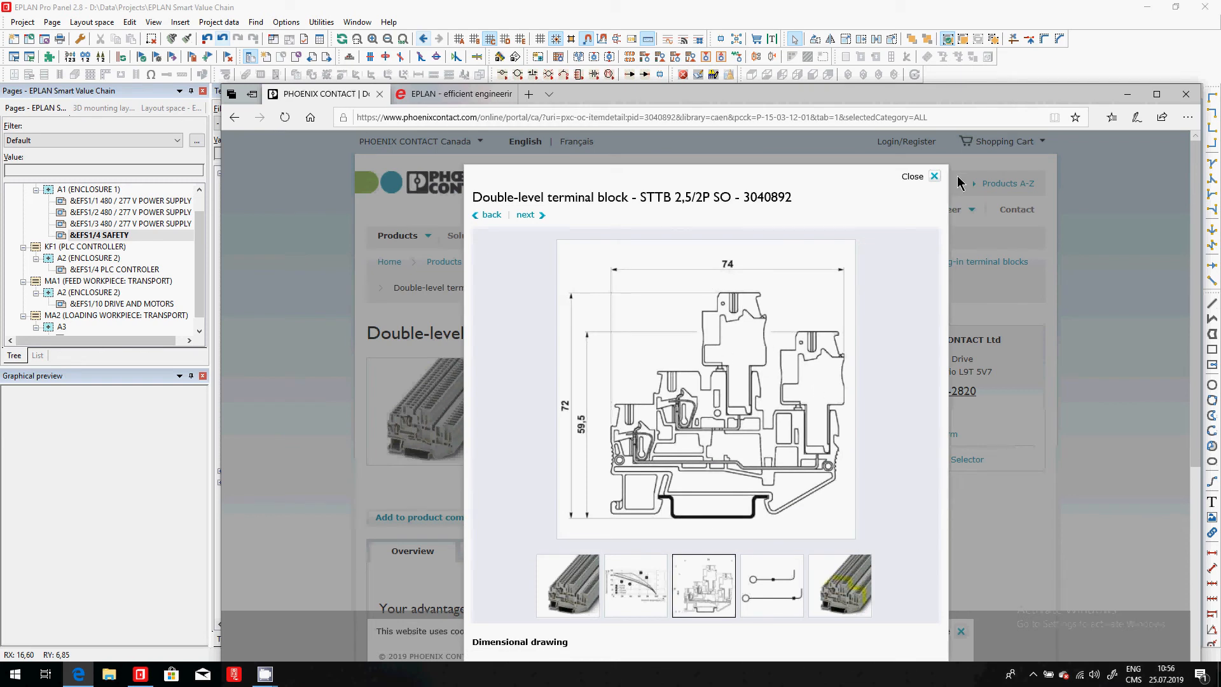
left_click(934, 176)
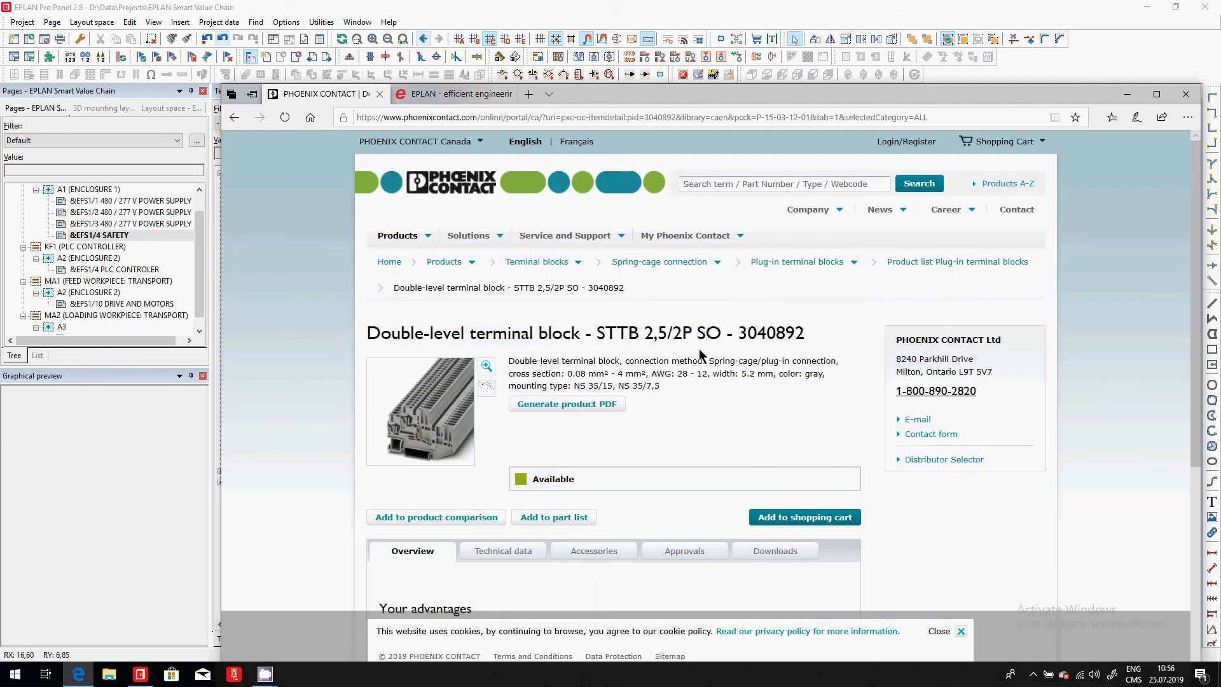
- Switch back to EPLAN and start placing level-2 terminals 11 to 18 of strip TB22 on the safety schematic page
left_click(106, 234)
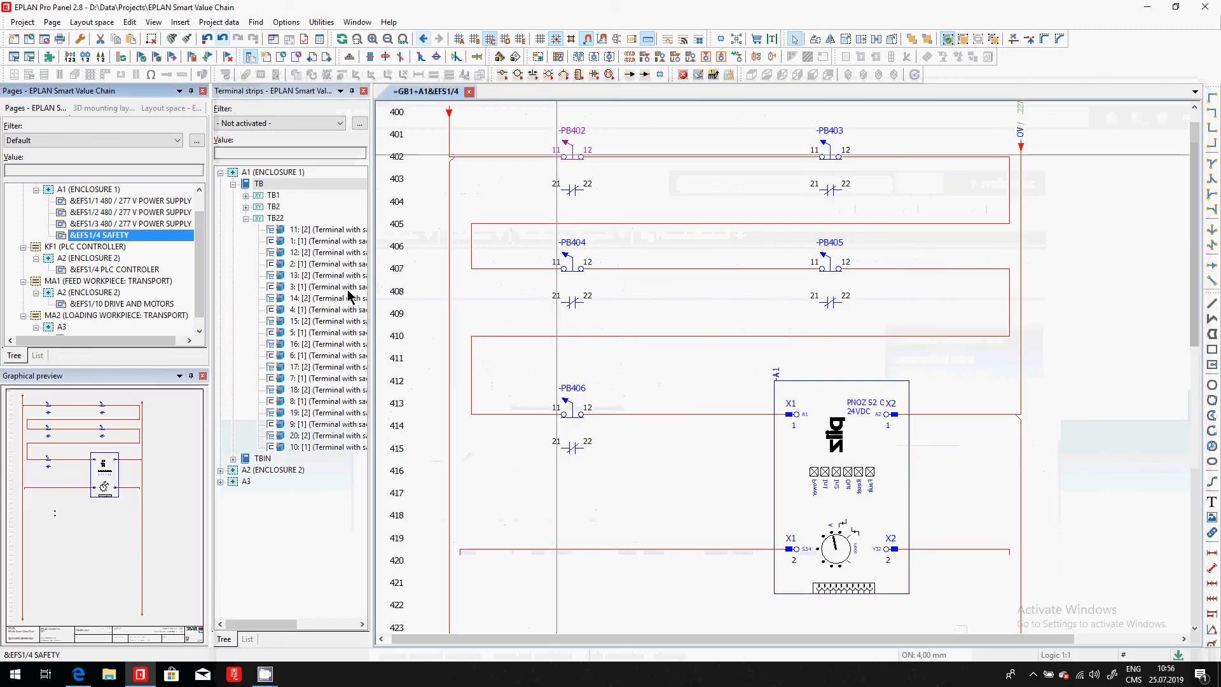
left_click(320, 232)
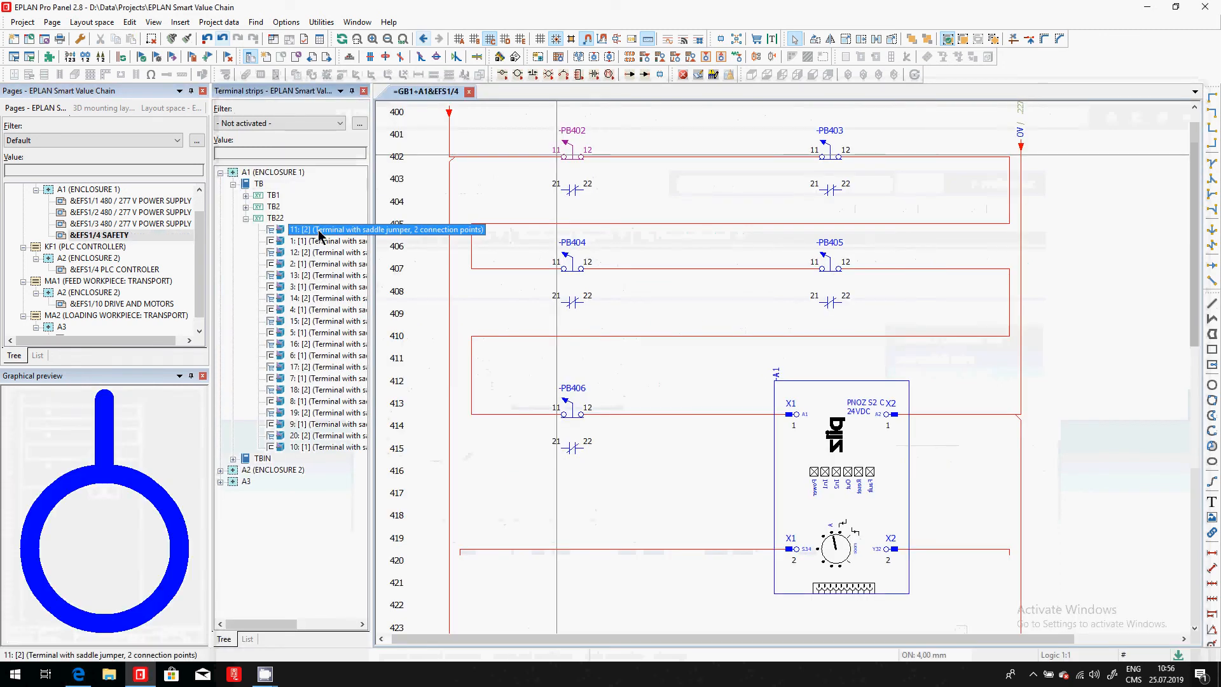
left_click(317, 253, "ctrl")
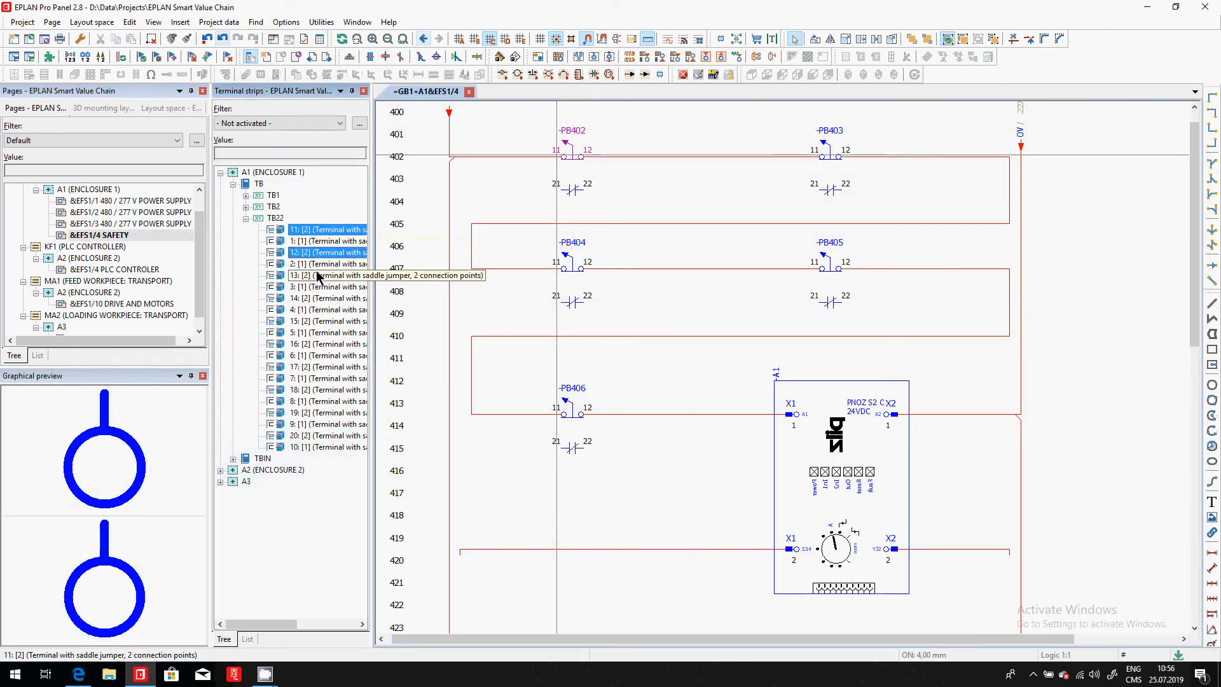
left_click(320, 275, "ctrl")
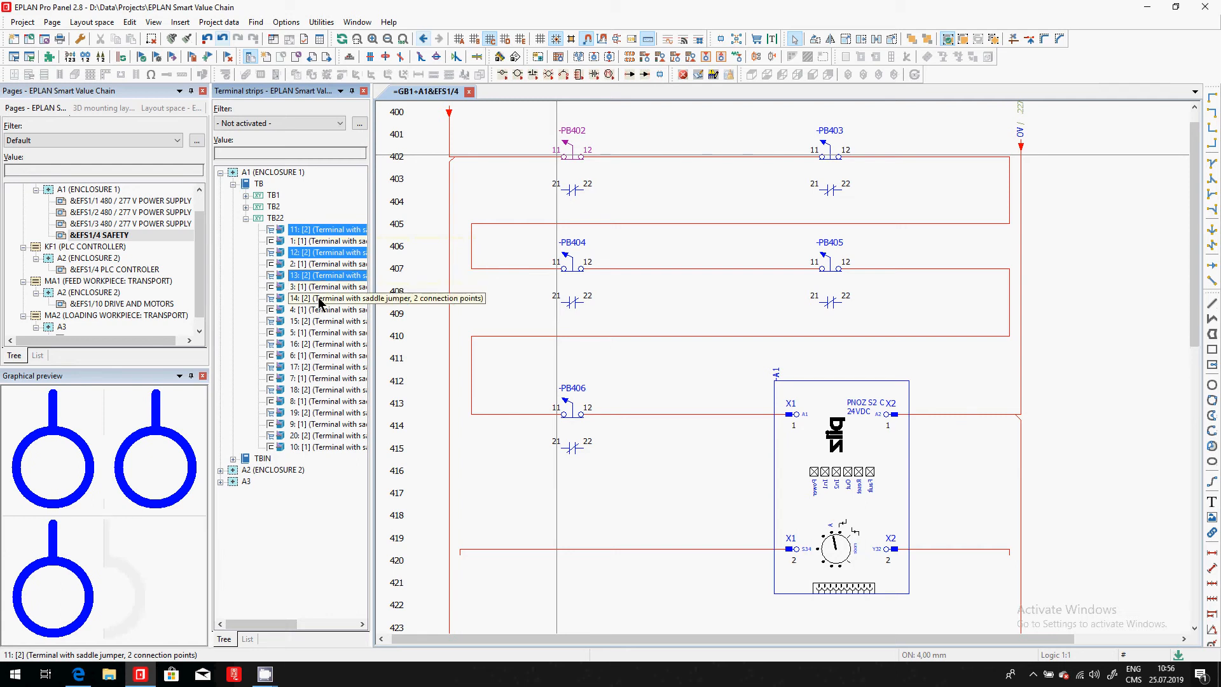
left_click(321, 298, "ctrl")
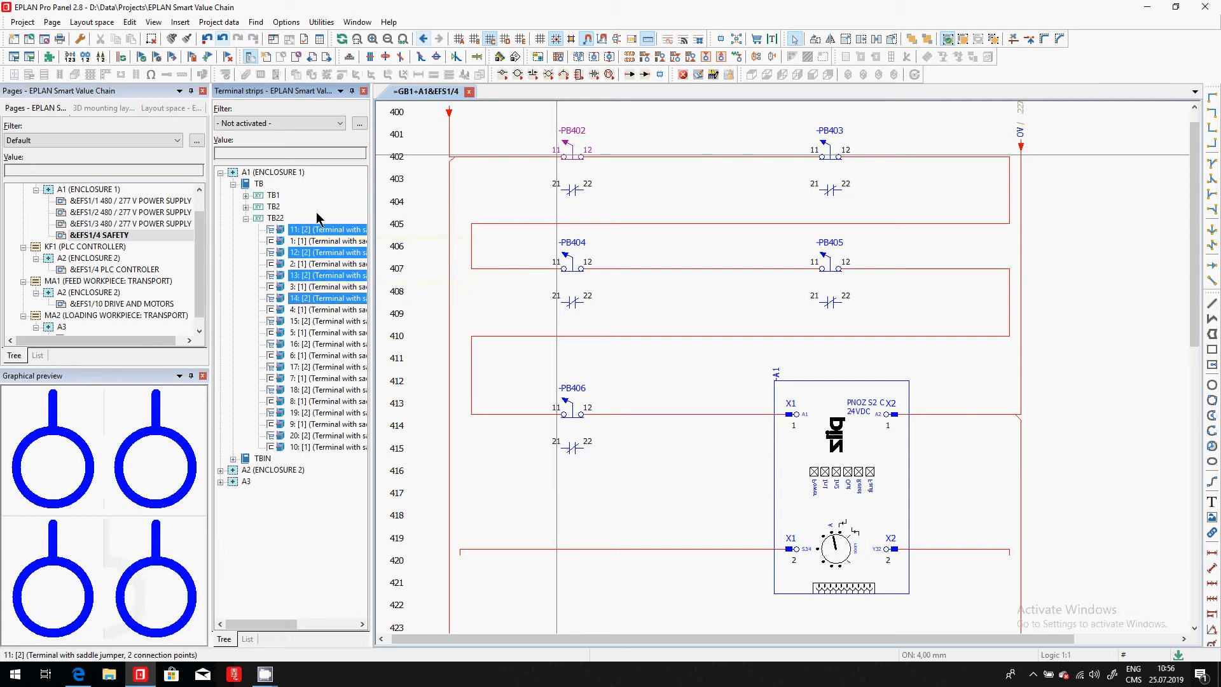
left_click(319, 322, "ctrl")
left_click(321, 344, "ctrl")
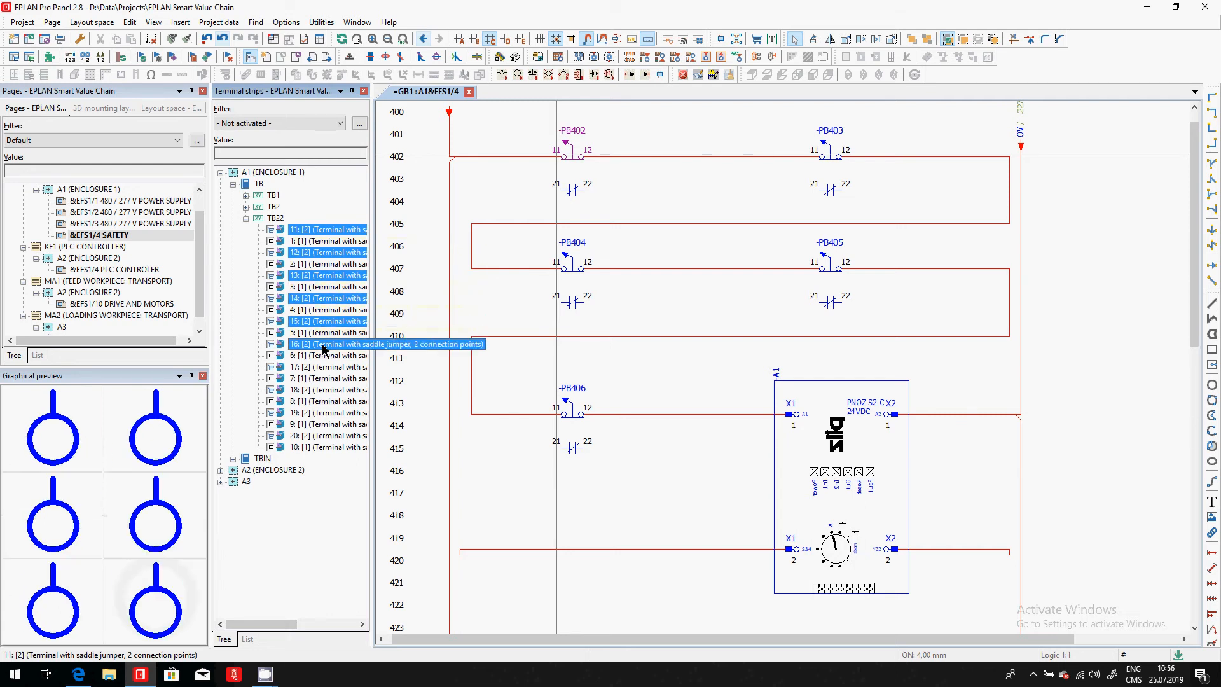
left_click(320, 368, "ctrl")
left_click(323, 390, "ctrl")
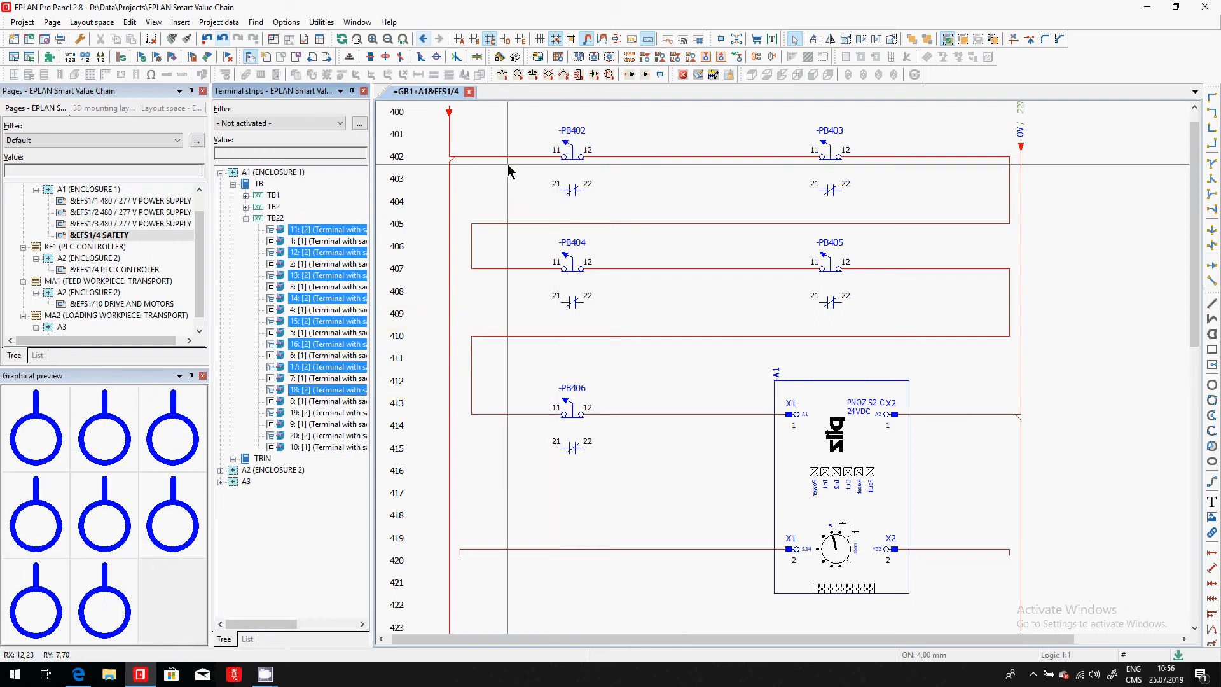
left_click_drag(321, 230, 491, 191)
- Place TB22 terminals 11 and 12 before the two contacts of push-button PB402 and terminals 13 and 14 after them
scroll(494, 146, "up", 2)
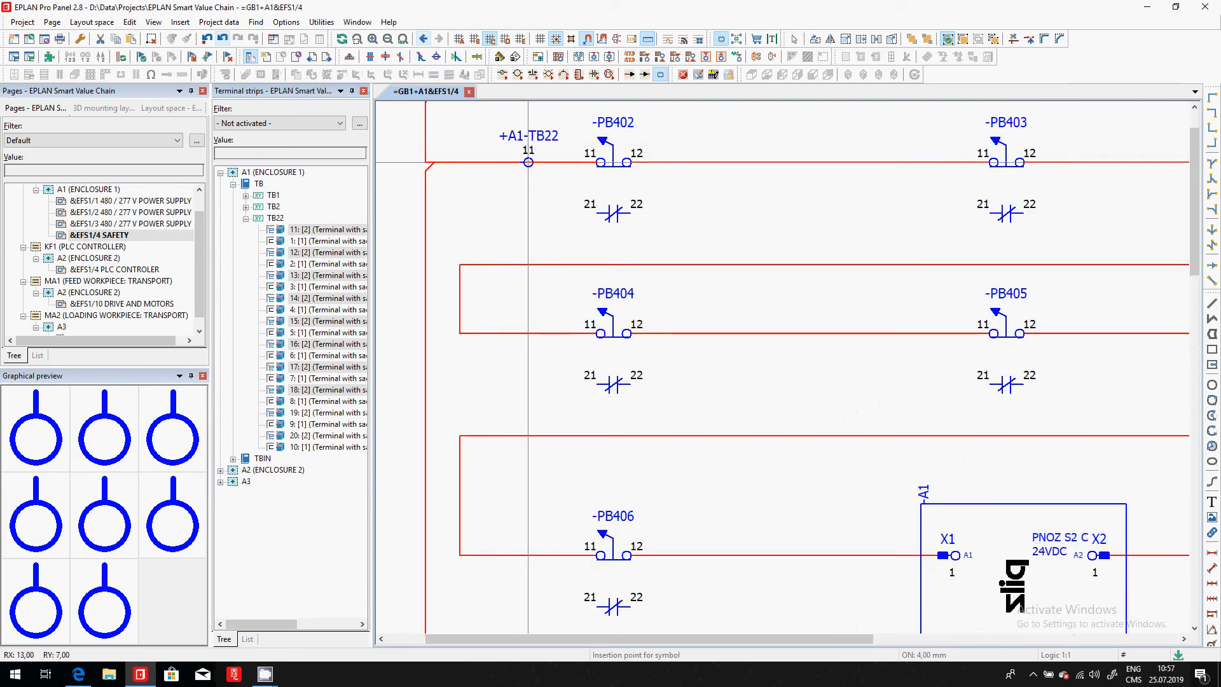
left_click(528, 162)
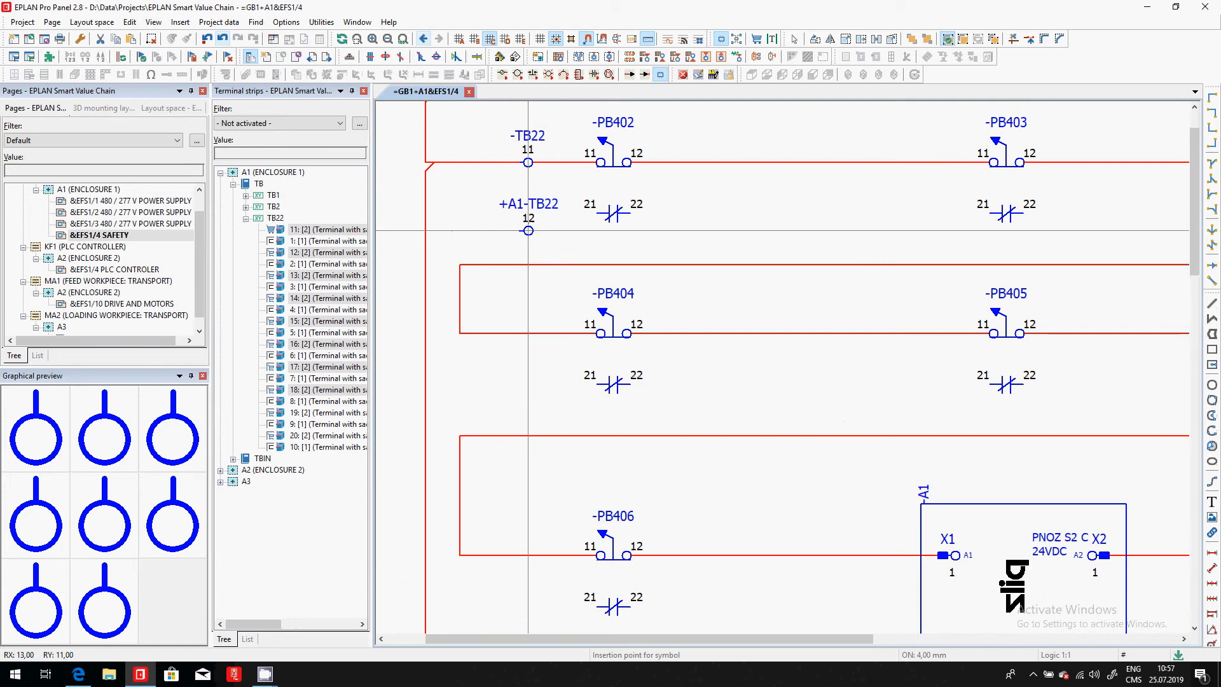
left_click(528, 213)
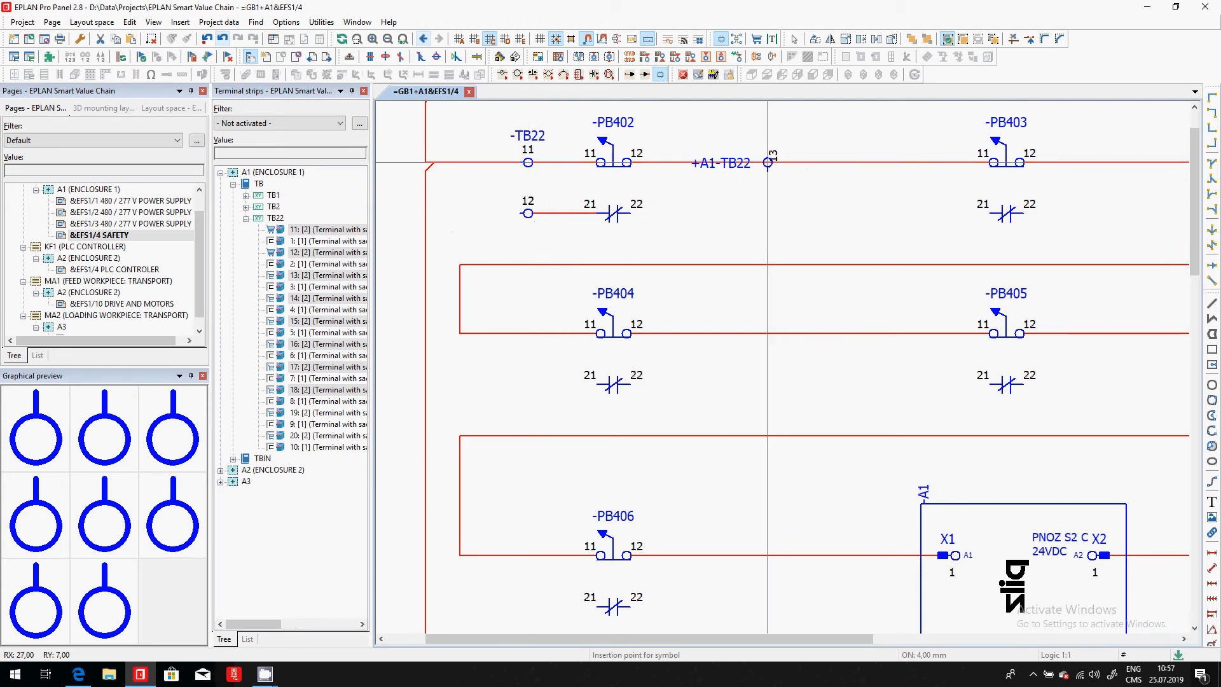
left_click(767, 163)
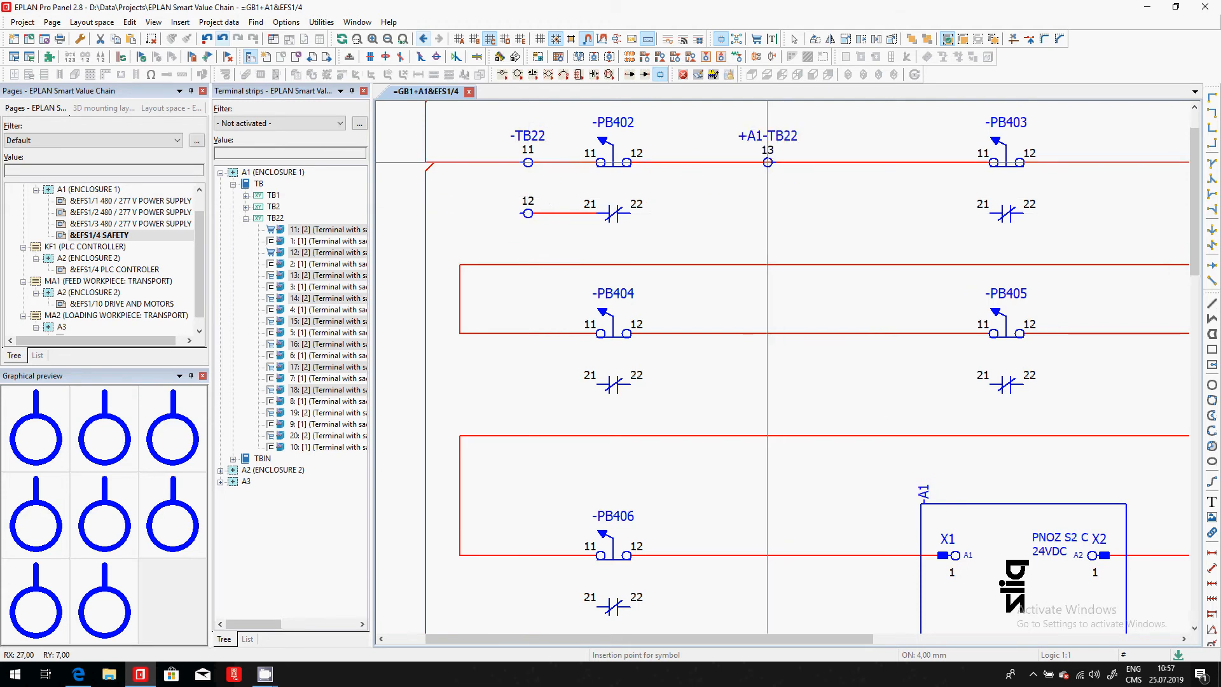
left_click(733, 162)
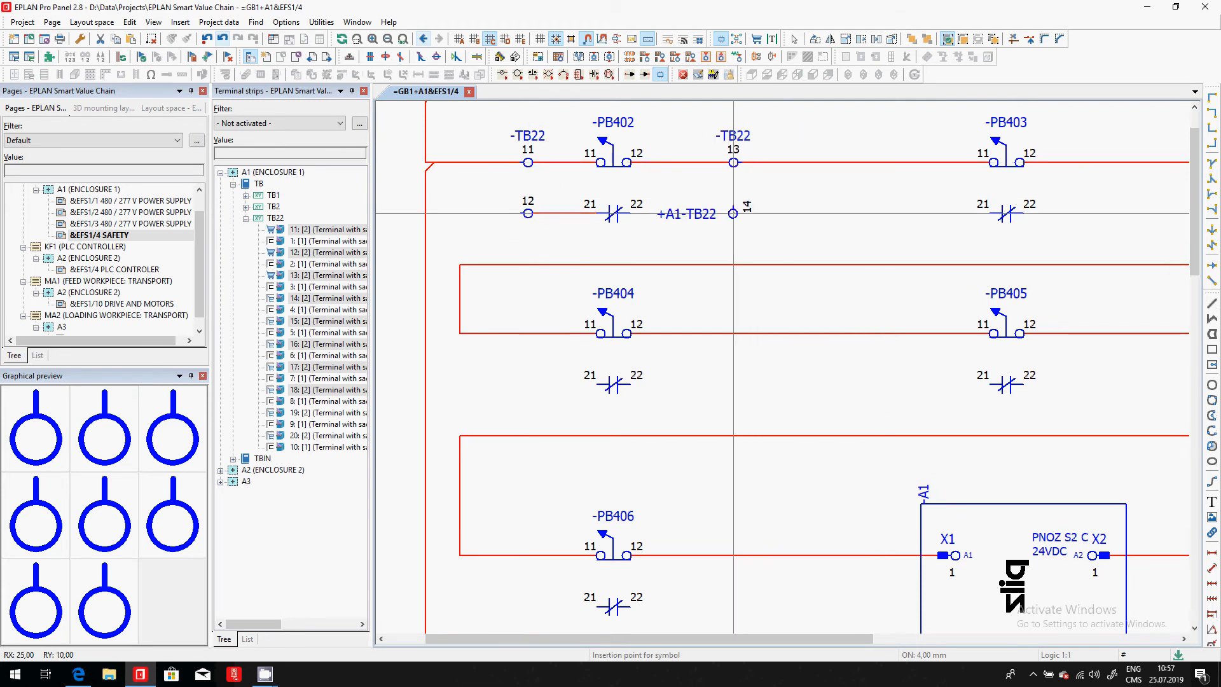
left_click(734, 213)
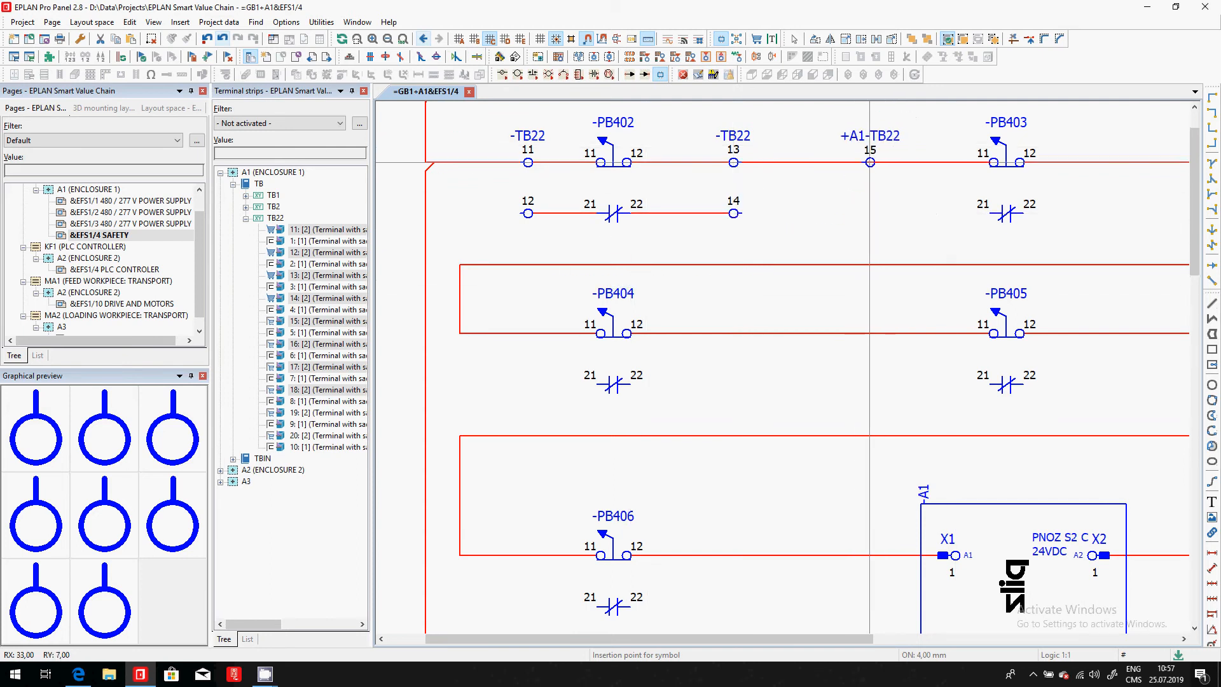
- Place TB22 terminals 15 and 16 before the two contacts of push-button PB403 and terminals 17 and 18 after them, ending the placement
left_click(870, 162)
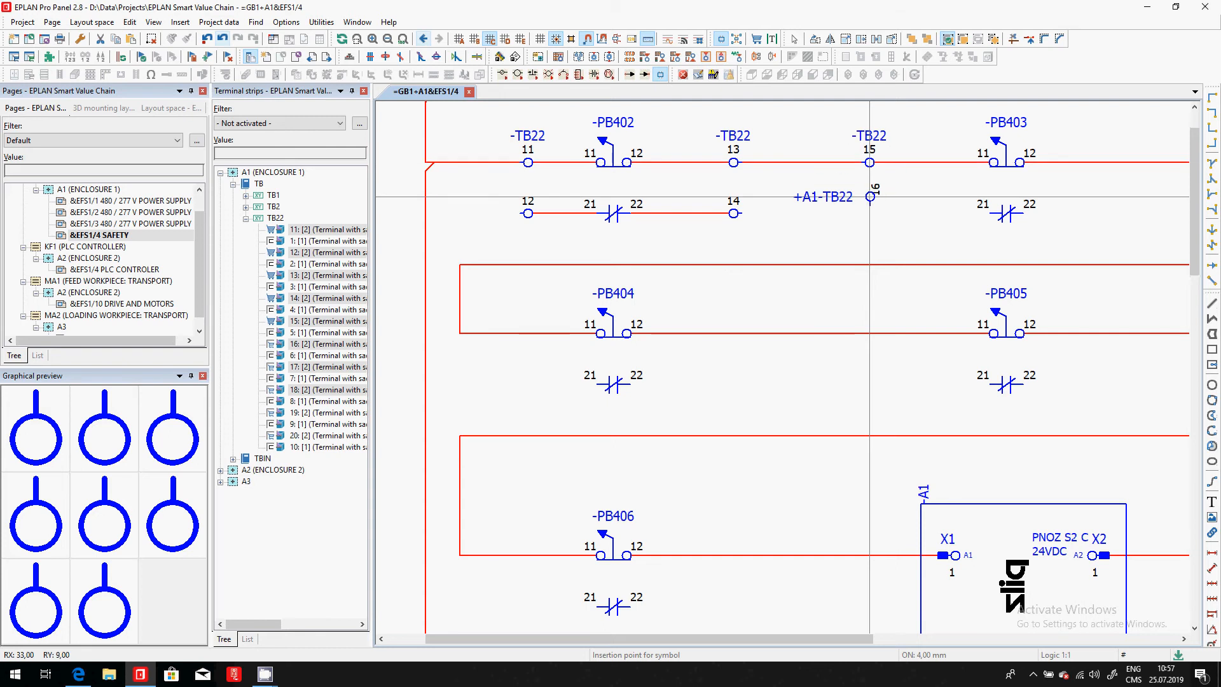
left_click(870, 196)
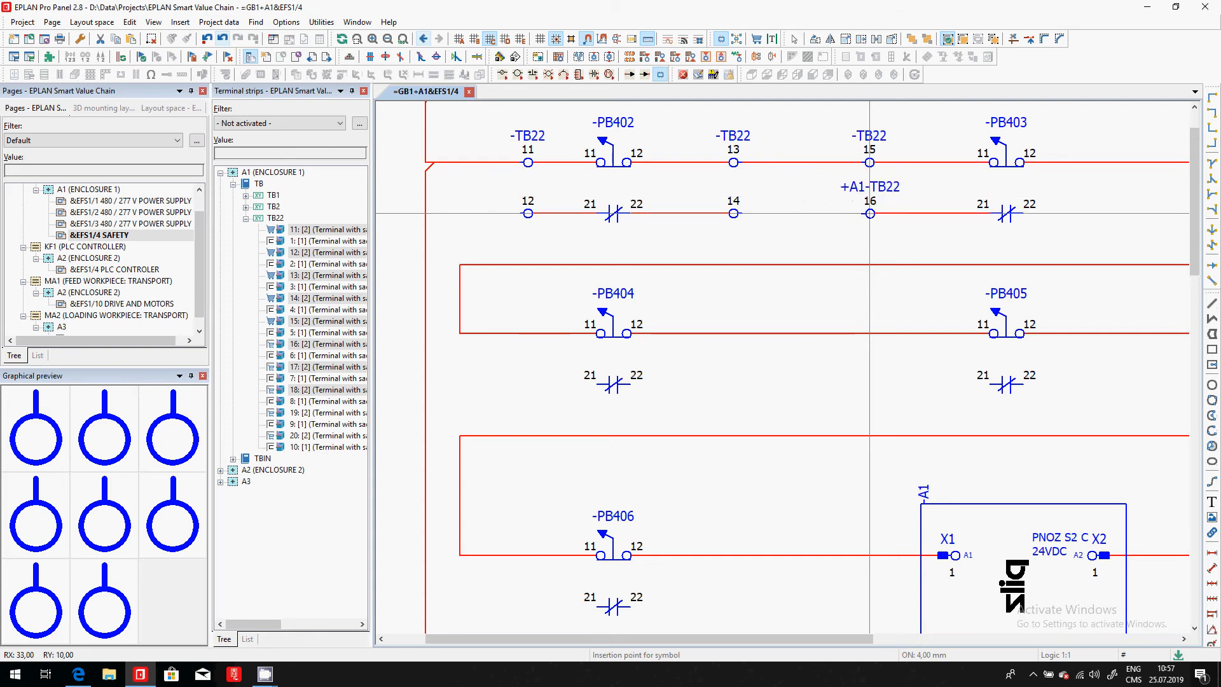
scroll(560, 196, "down", 2)
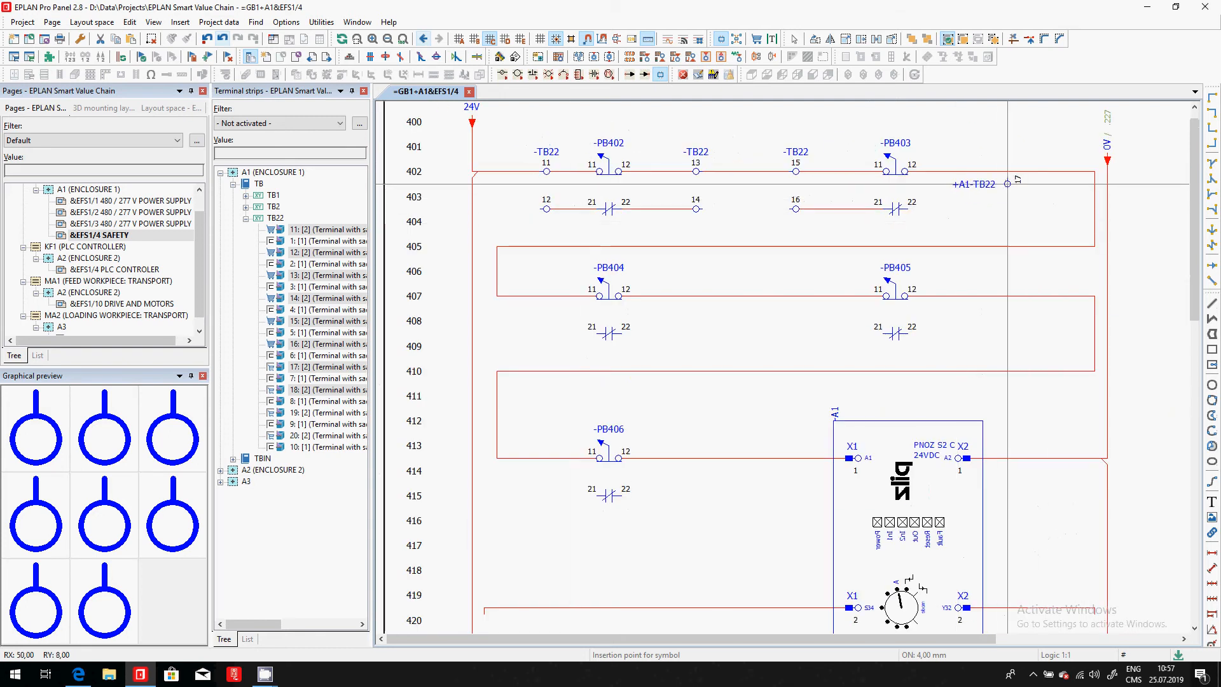
left_click(970, 171)
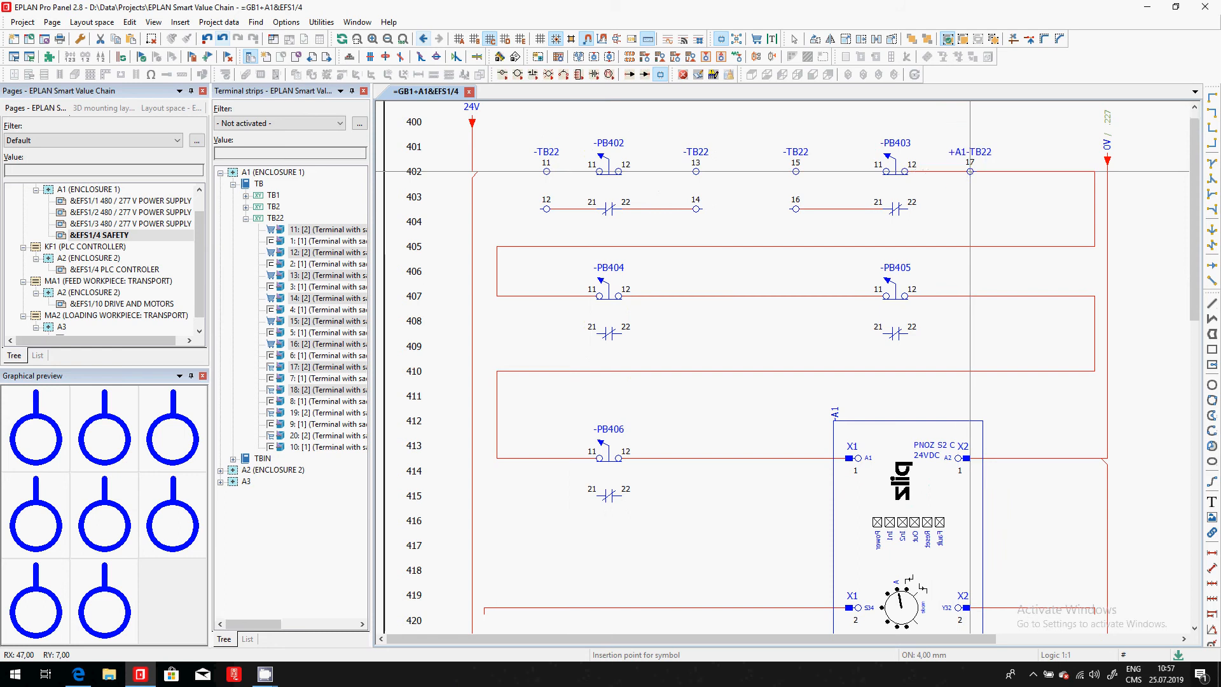
scroll(970, 171, "up", 4)
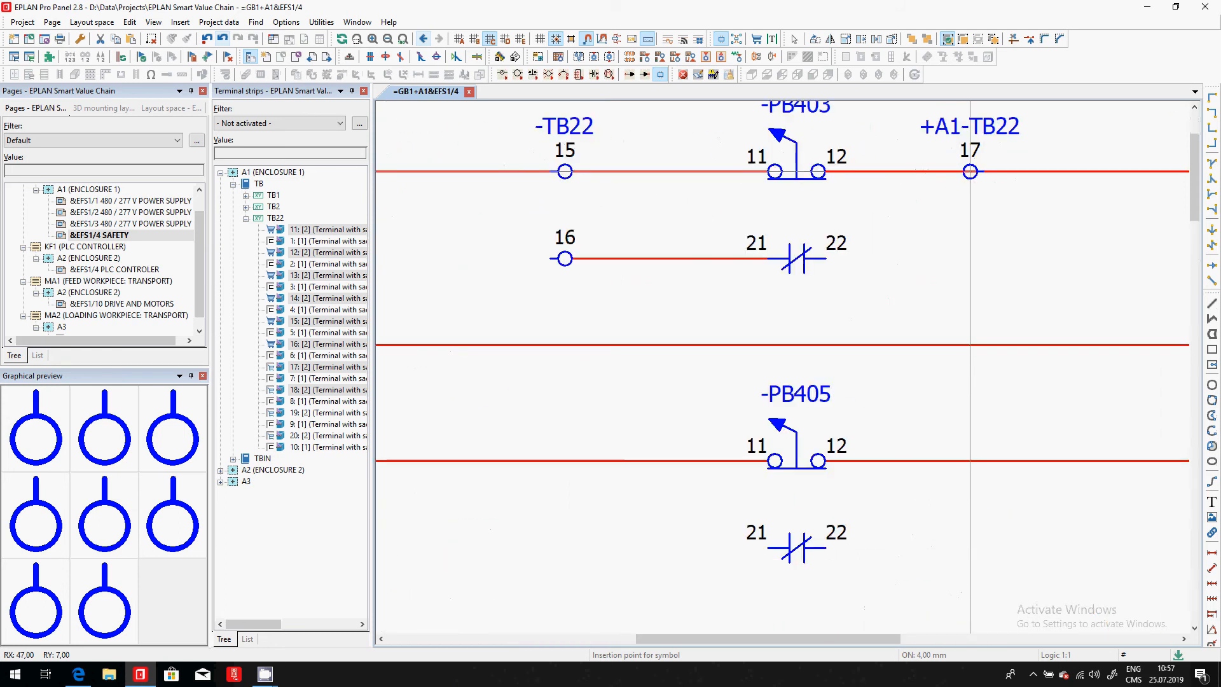
left_click(999, 171)
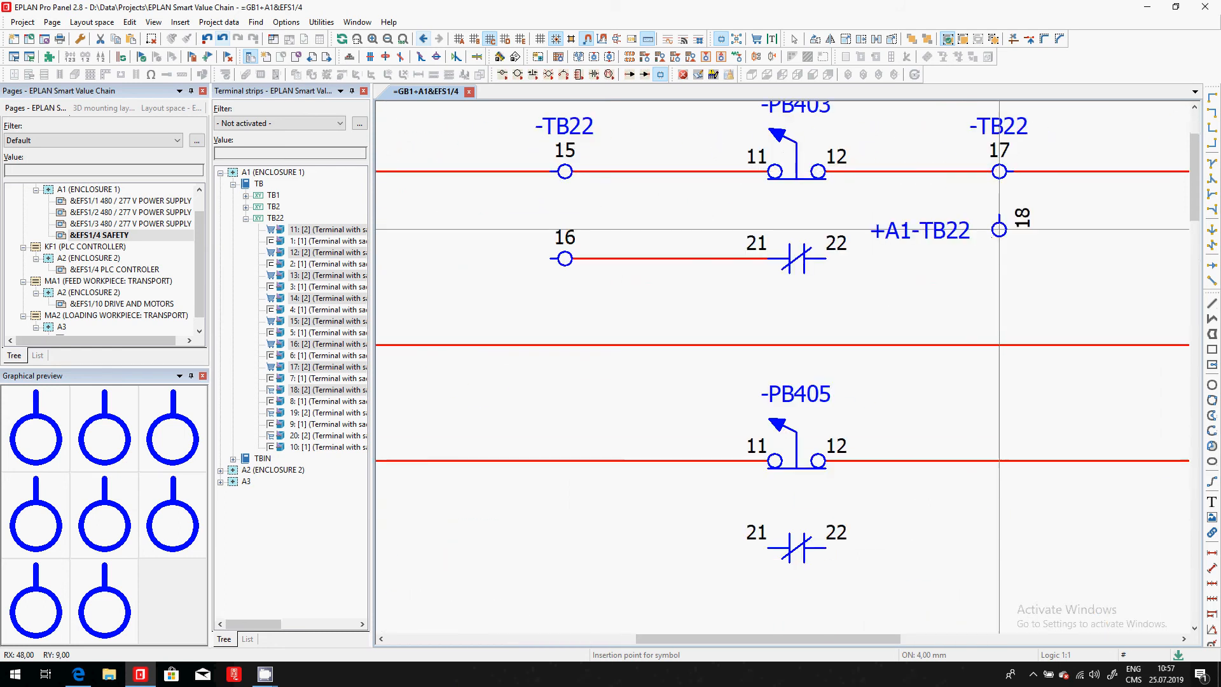
left_click(999, 259)
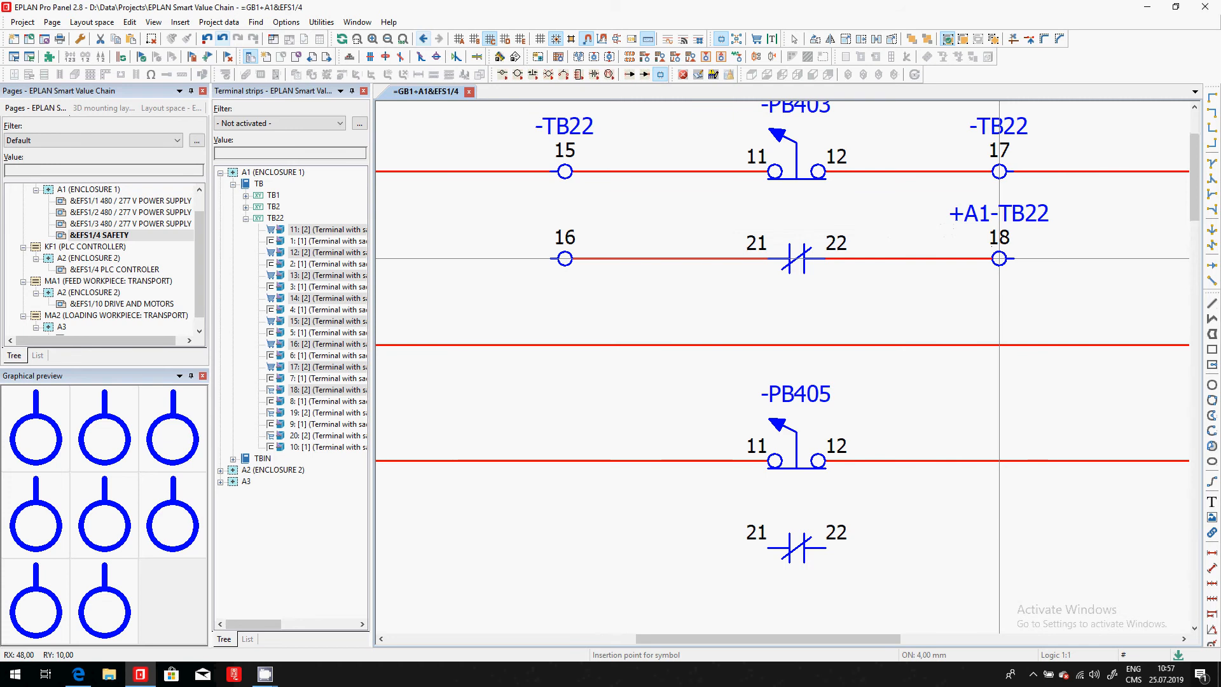
key("Escape")
- Insert a structure box of about 24 by 36 mm around push-button PB402 and assign it mounting location B1 (STATION "FEED")
scroll(827, 147, "down", 4)
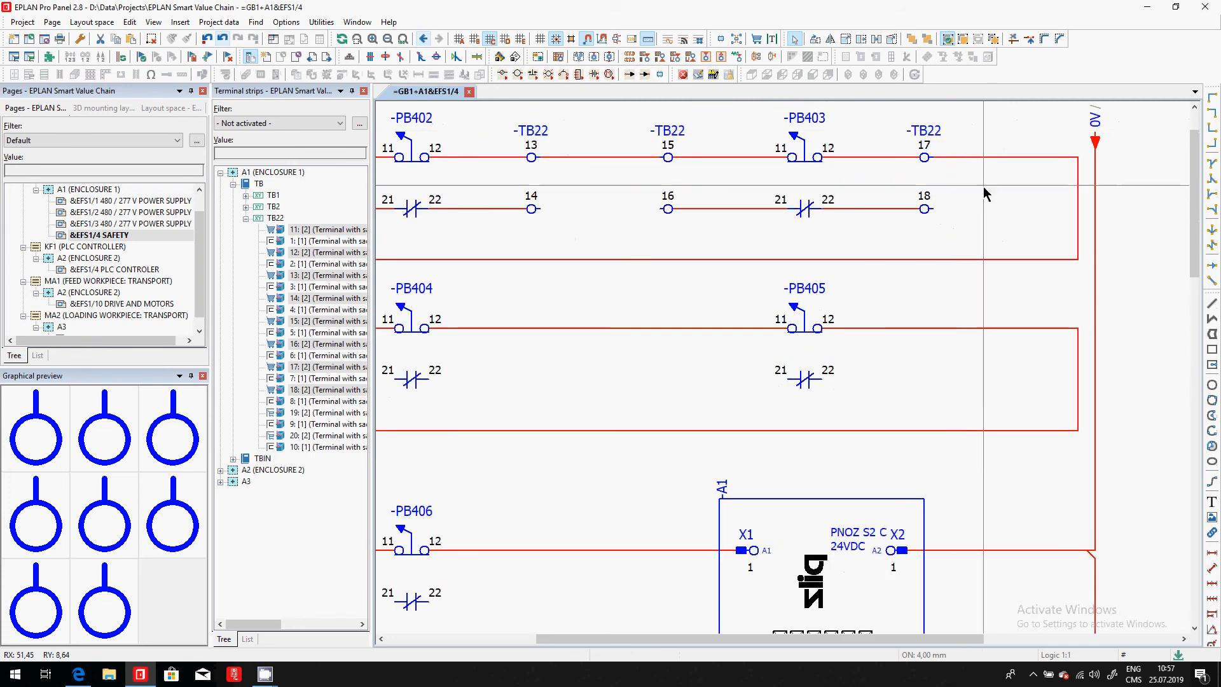
scroll(1103, 208, "down", 1)
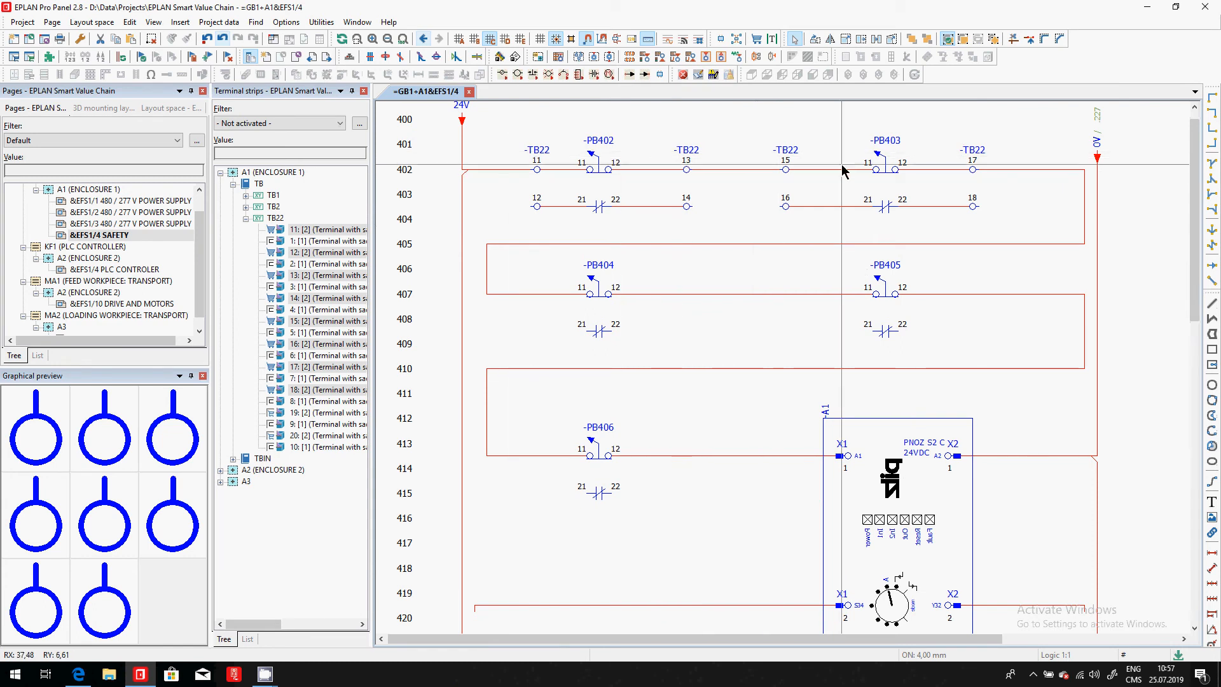
left_click(538, 58)
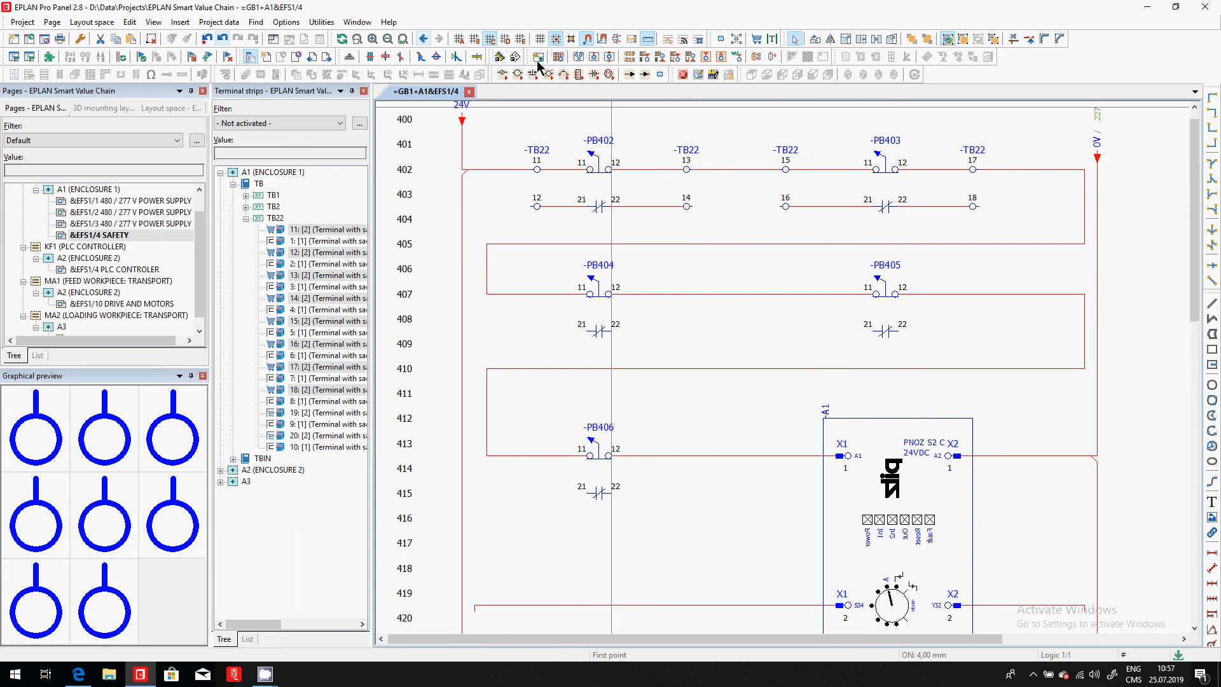
left_click(566, 124)
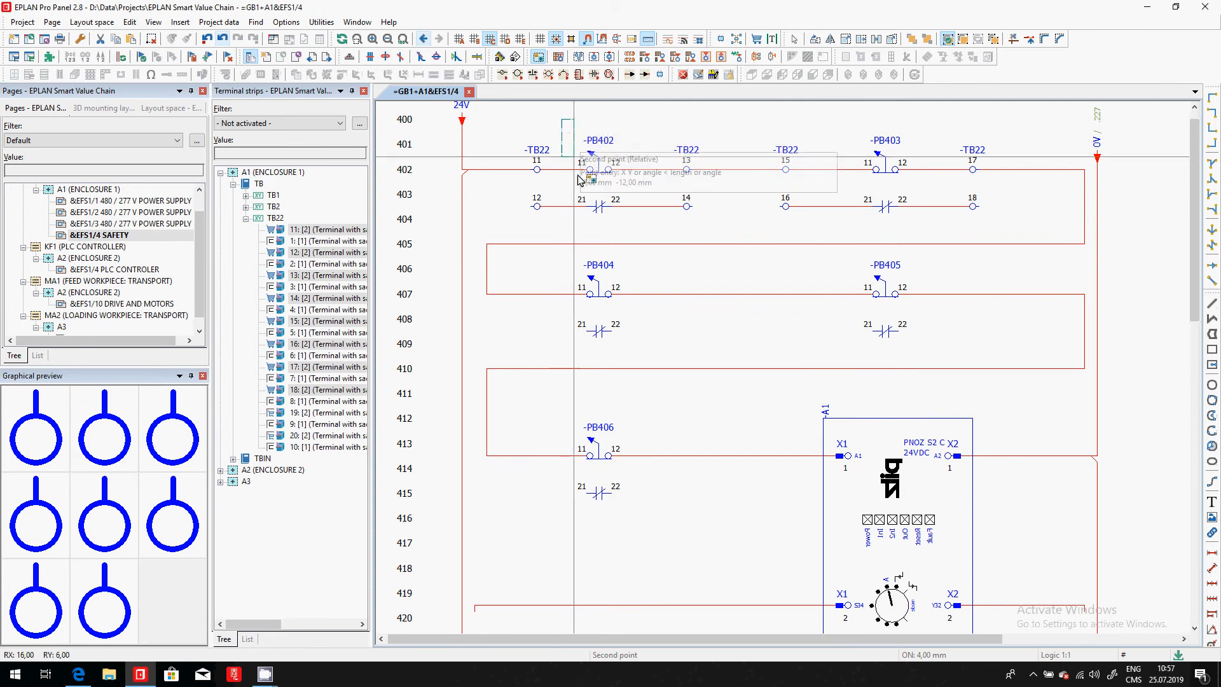
left_click(636, 235)
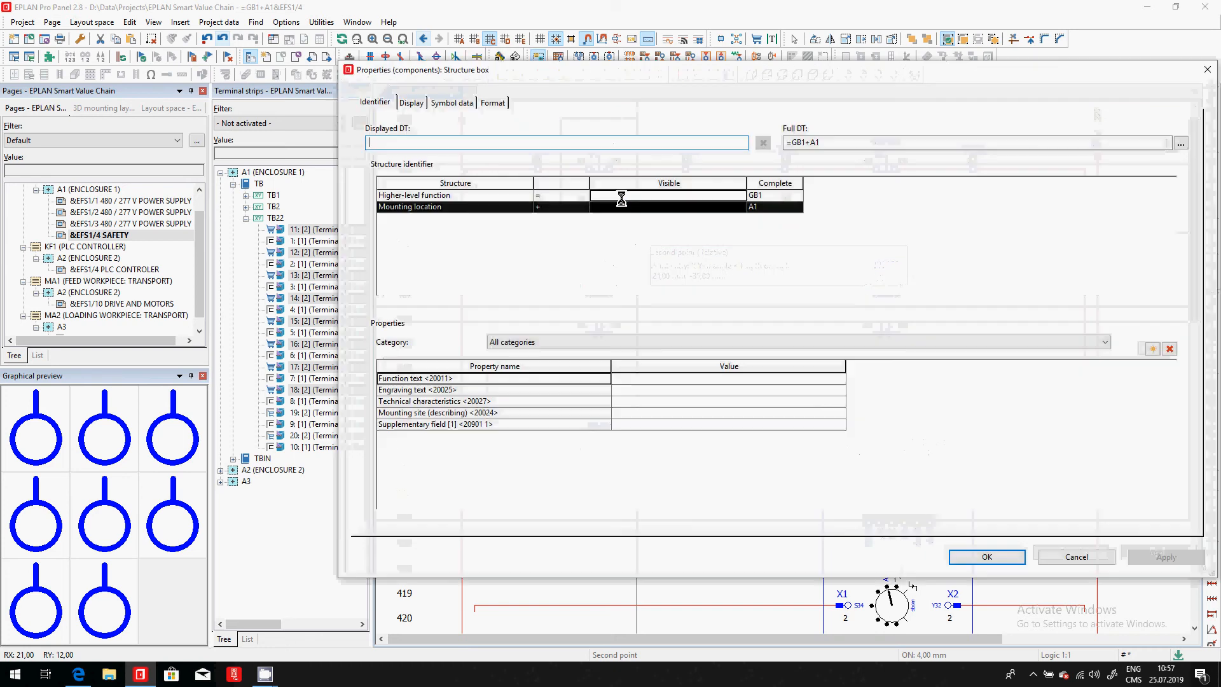
left_click(741, 208)
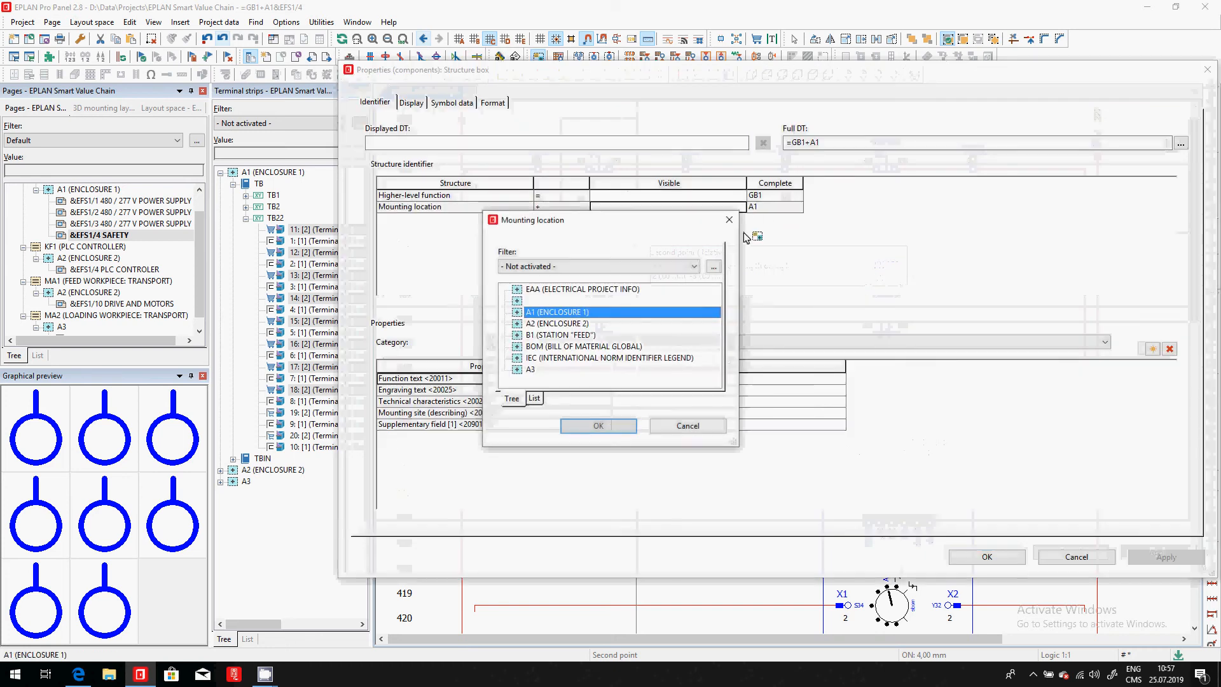
left_click(586, 335)
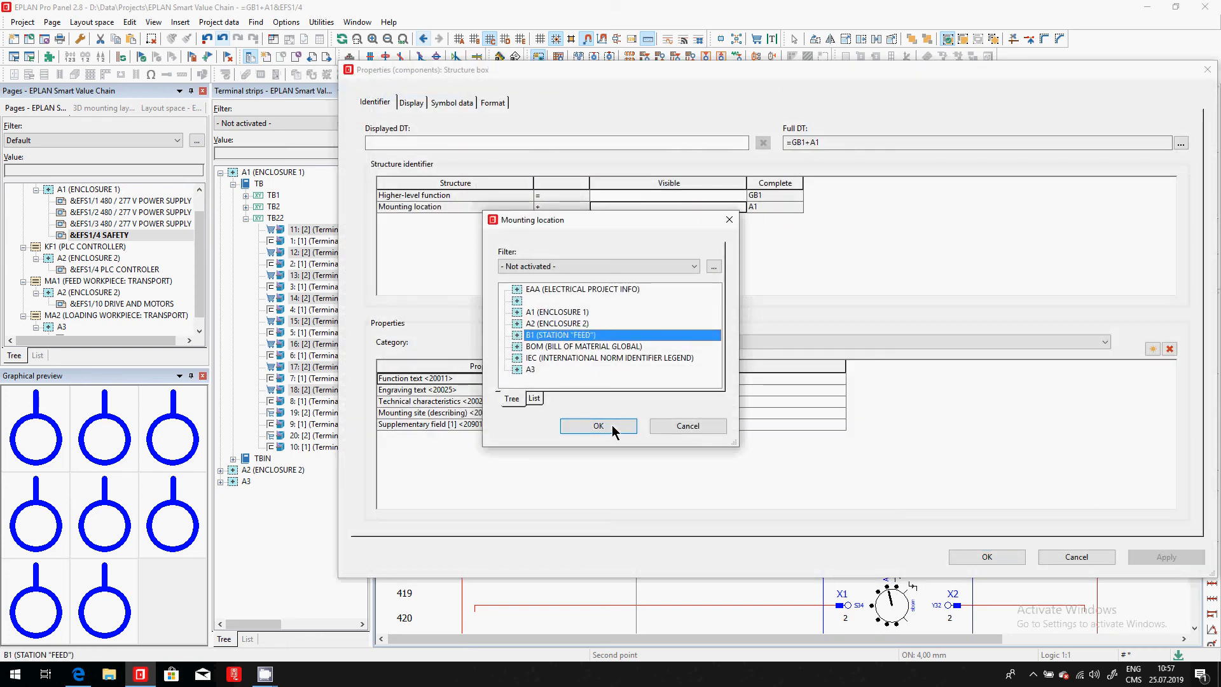
left_click(614, 432)
left_click(1003, 557)
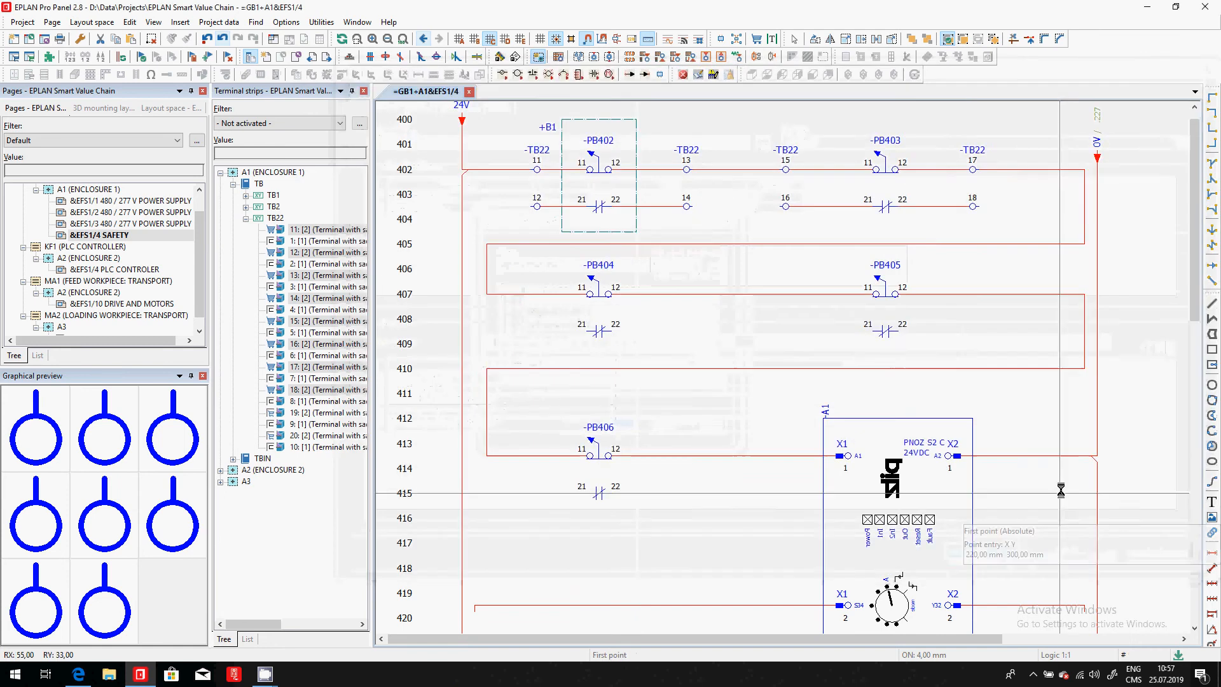
- Draw a structure box of about 28 by 36 mm around push-button PB403 with mounting location A2 (ENCLOSURE 2) and end the command
left_click(836, 119)
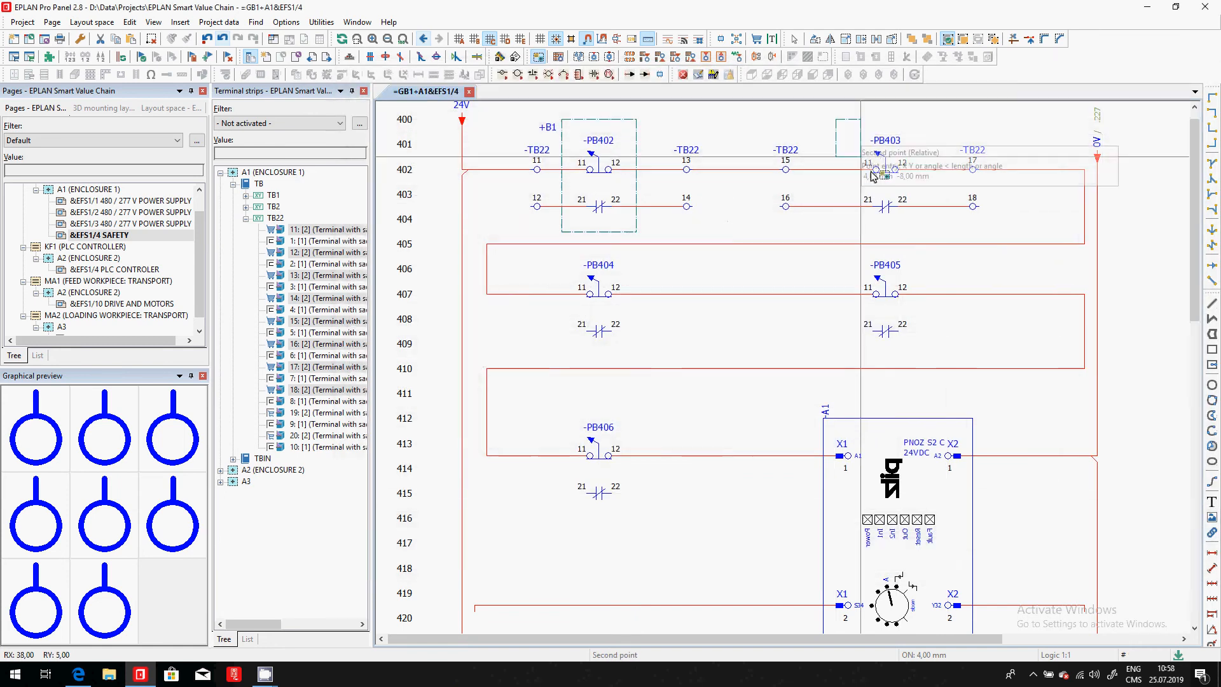
left_click(923, 232)
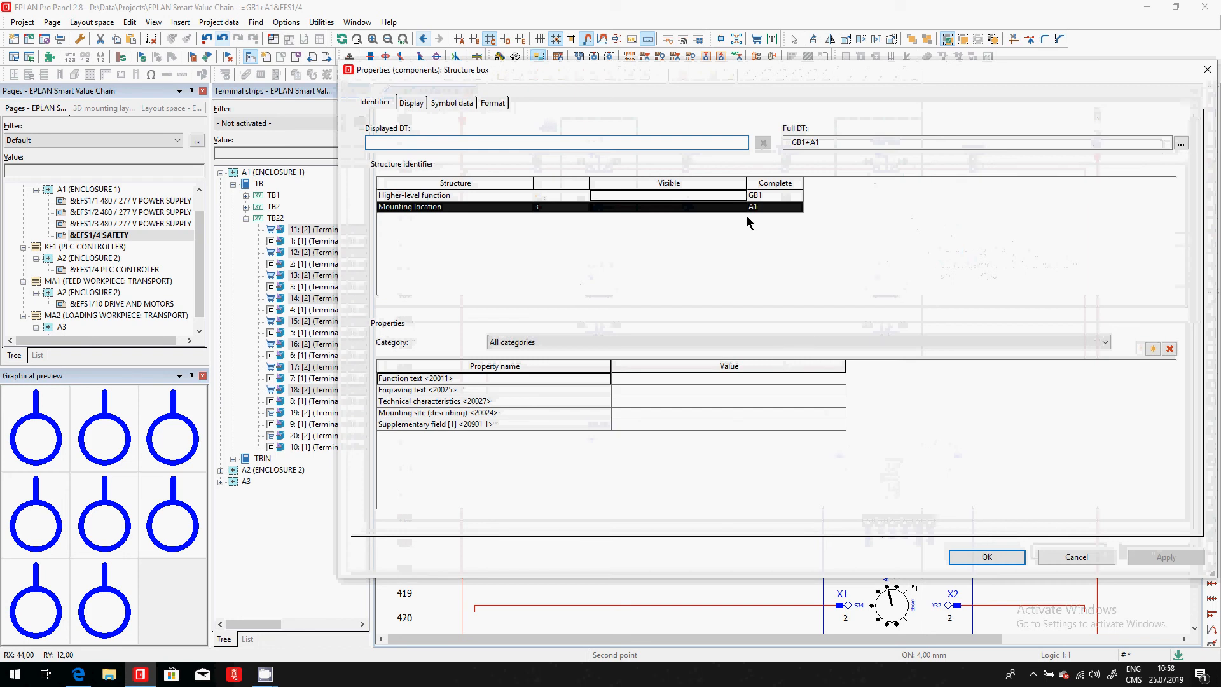
left_click(743, 208)
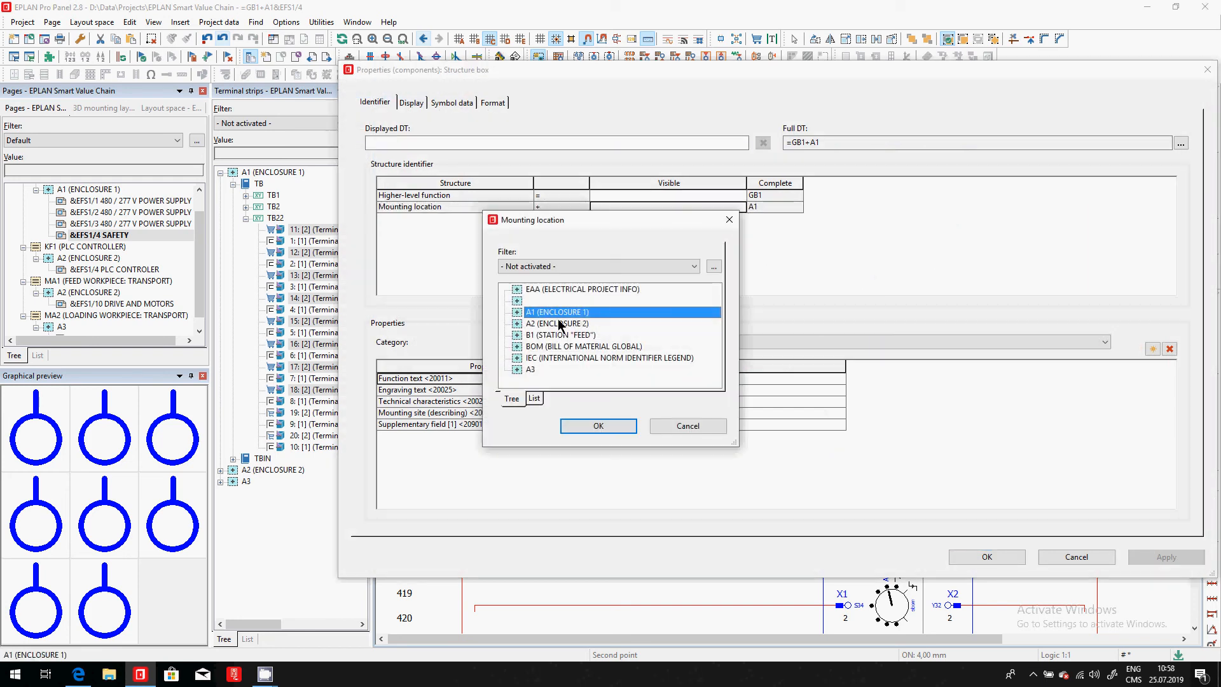
left_click(546, 372)
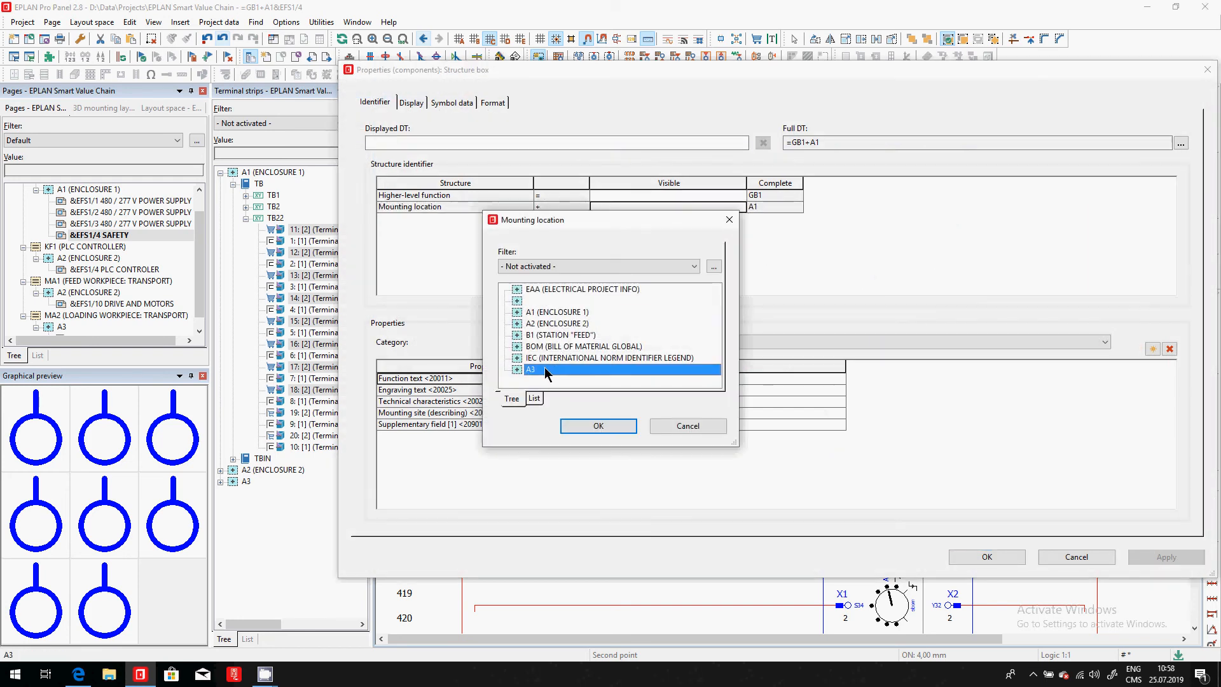
left_click(572, 324)
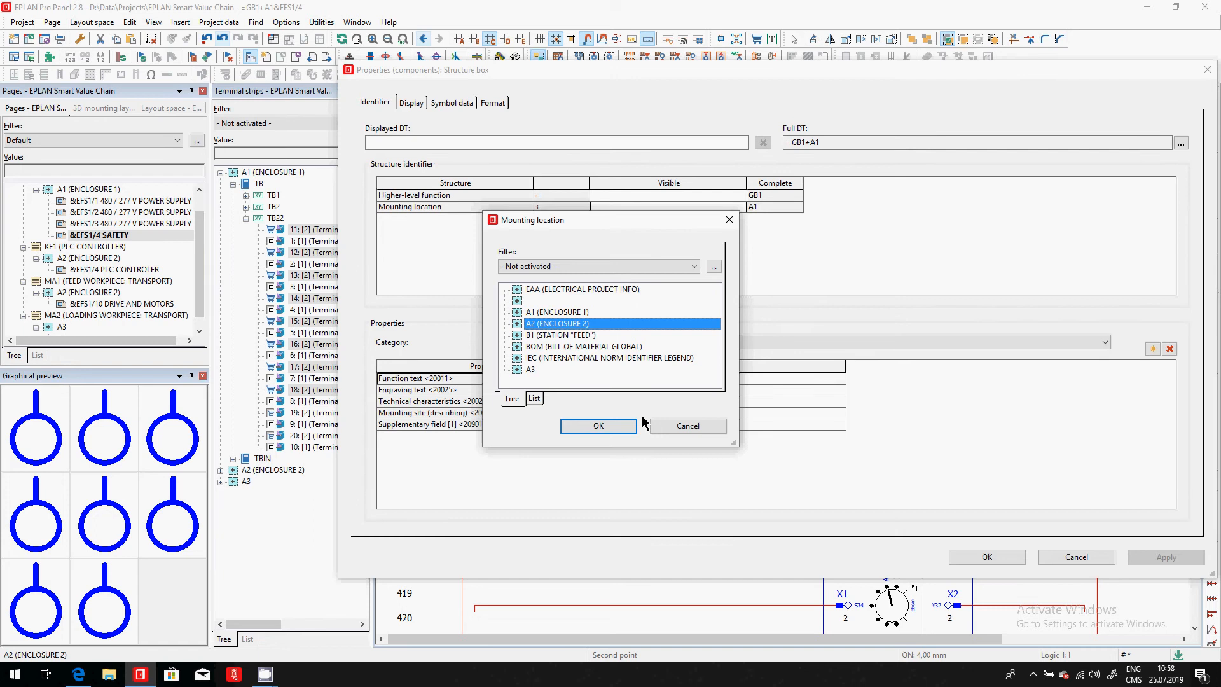
left_click(617, 428)
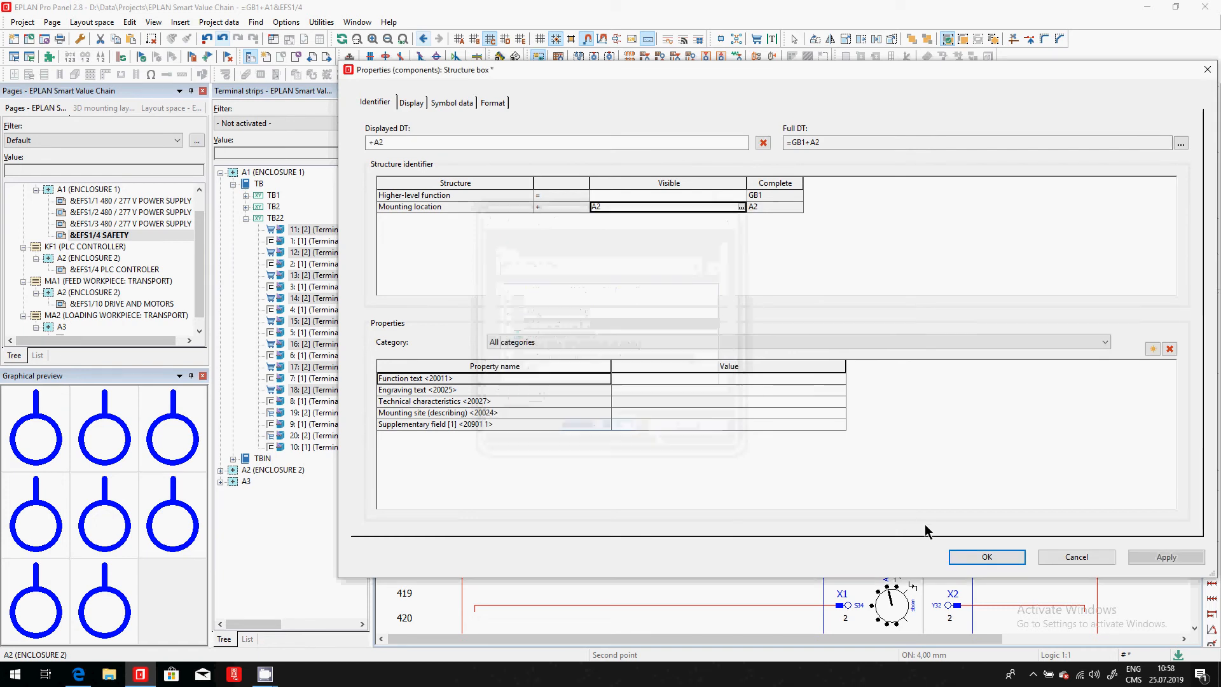
left_click(962, 556)
key("Escape")
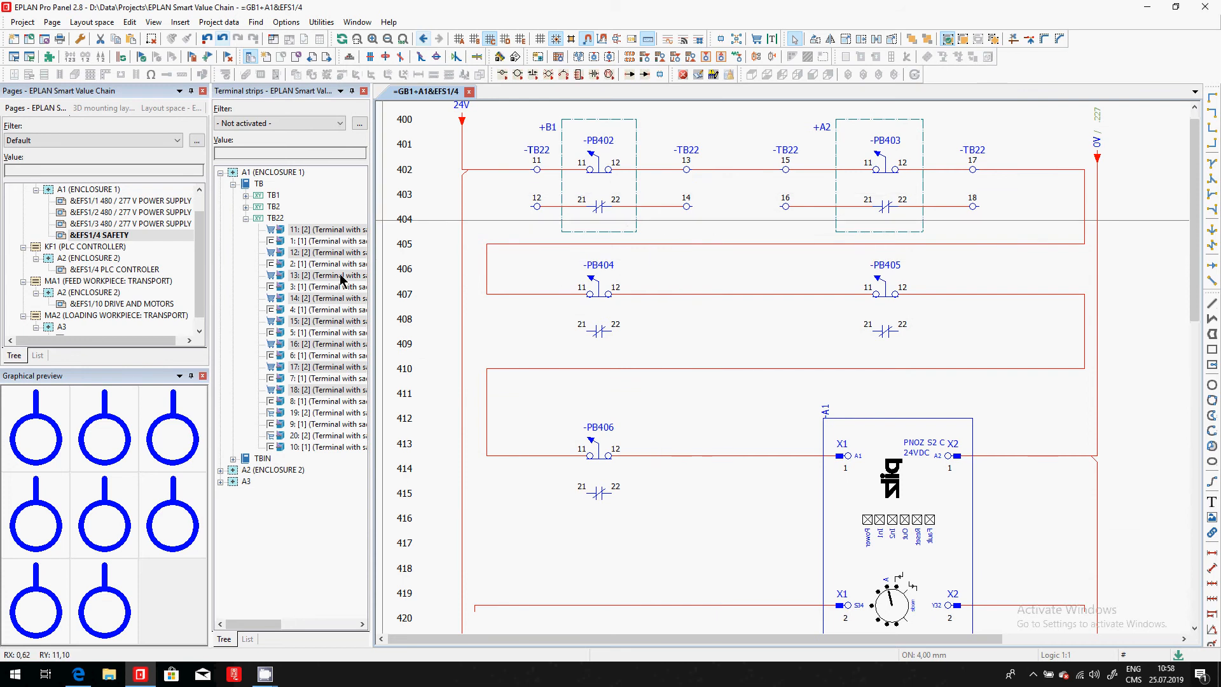
- Deactivate the page filter so all pages of the EPLAN Smart Value Chain project are listed
left_click(308, 241)
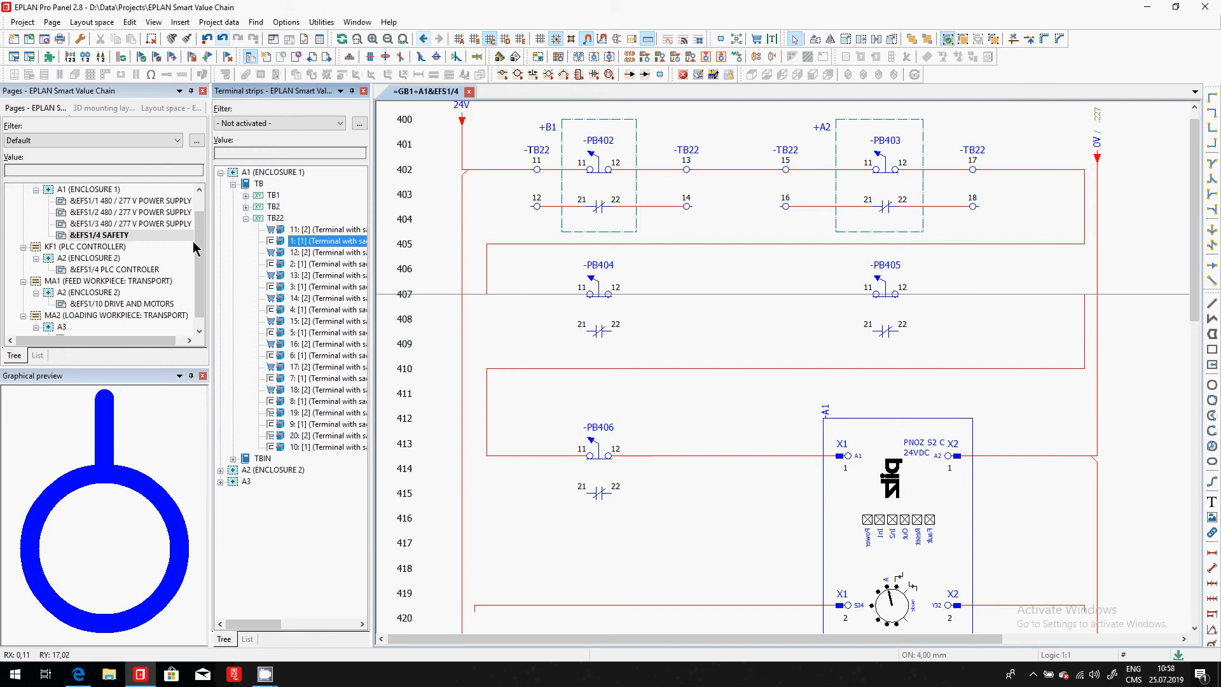
left_click_drag(202, 249, 214, 210)
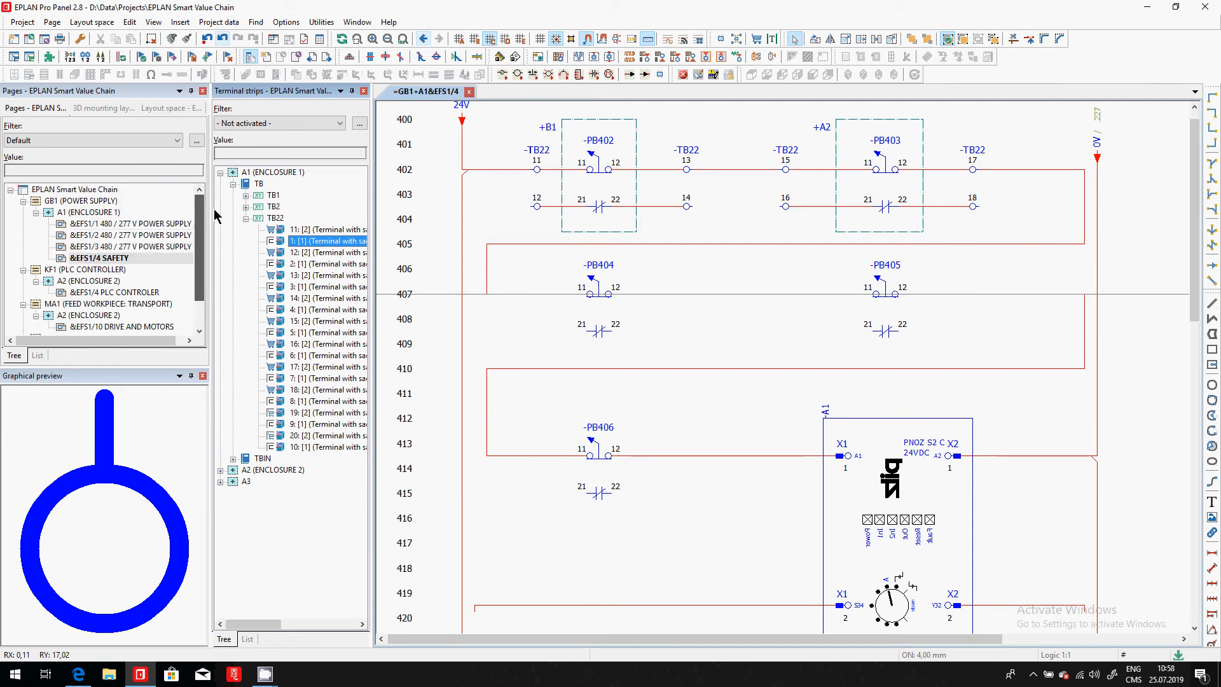
left_click(118, 189)
left_click(118, 142)
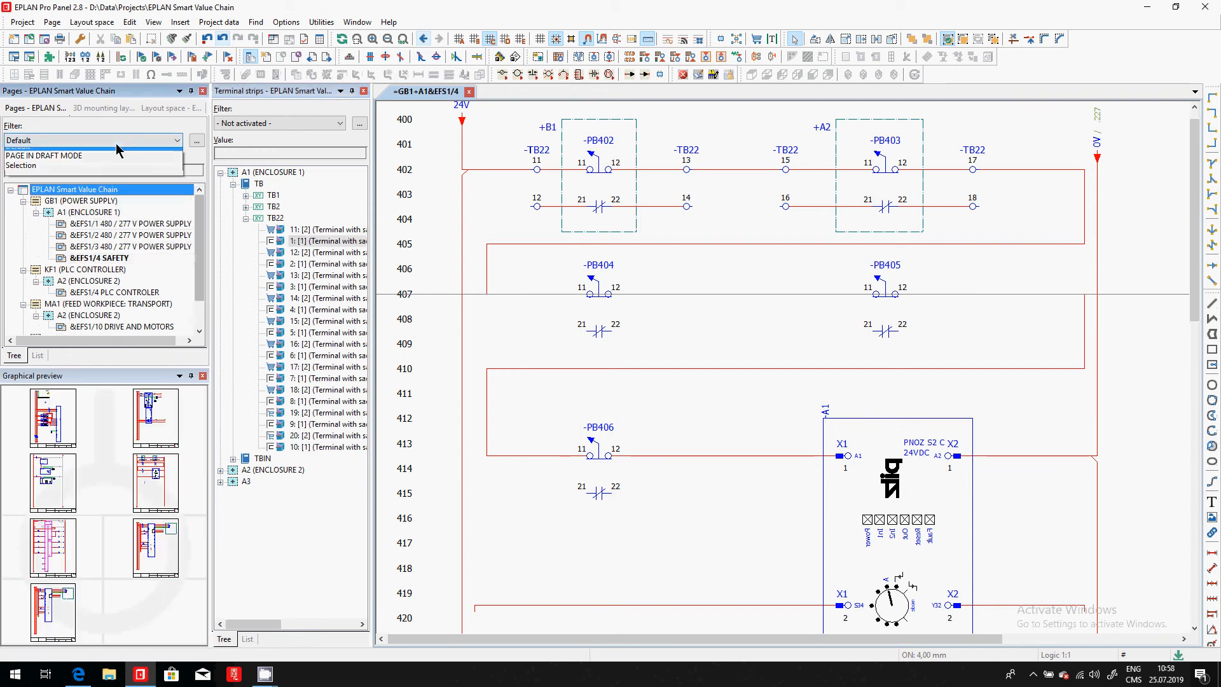
left_click(108, 150)
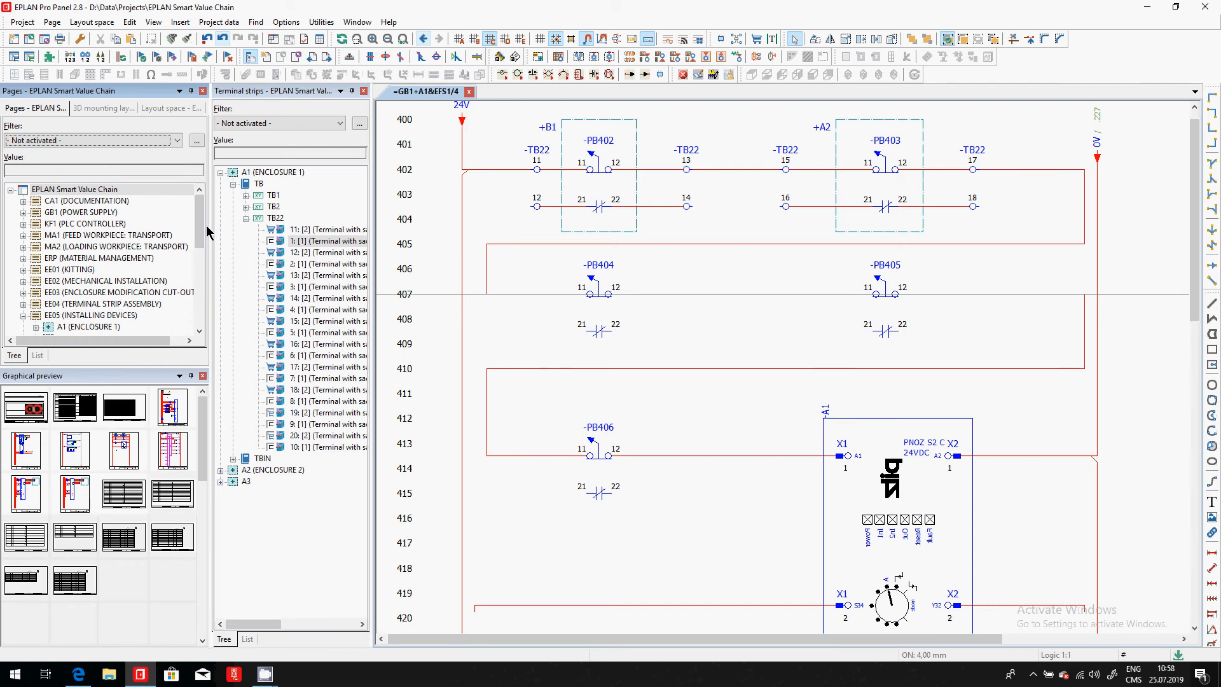
- Expand the EE04 (TERMINAL STRIP ASSEMBLY) structure in the page tree and generate the project reports
left_click_drag(198, 227, 198, 246)
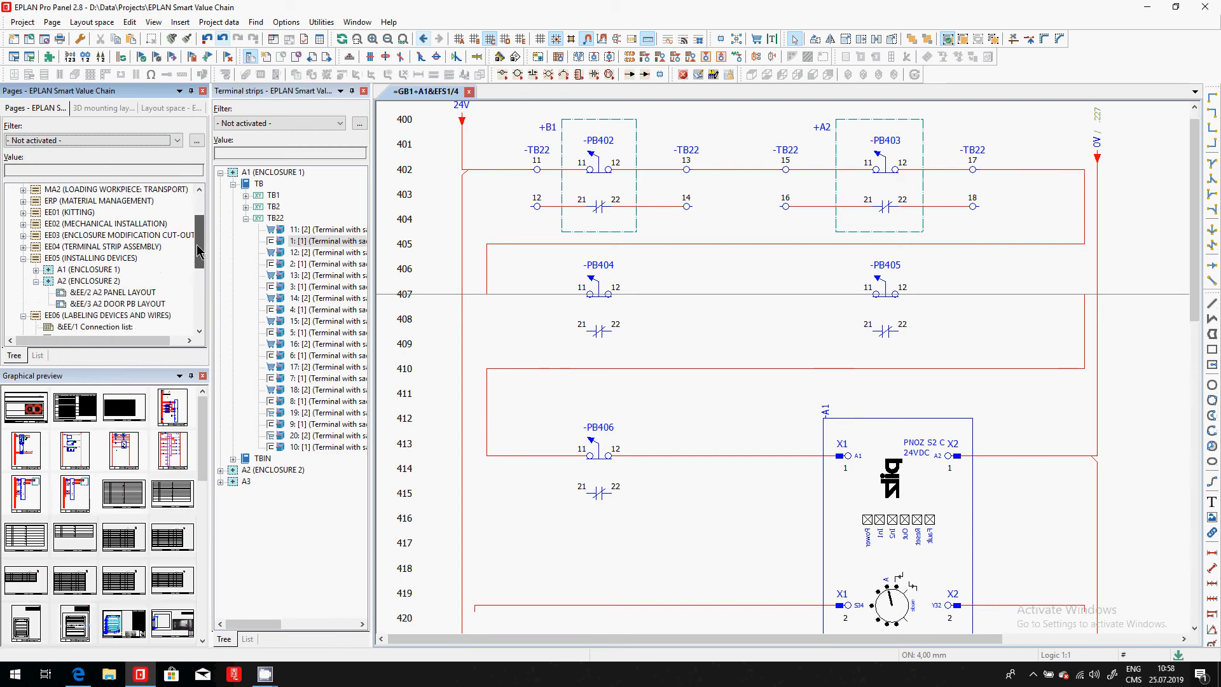
left_click(146, 248)
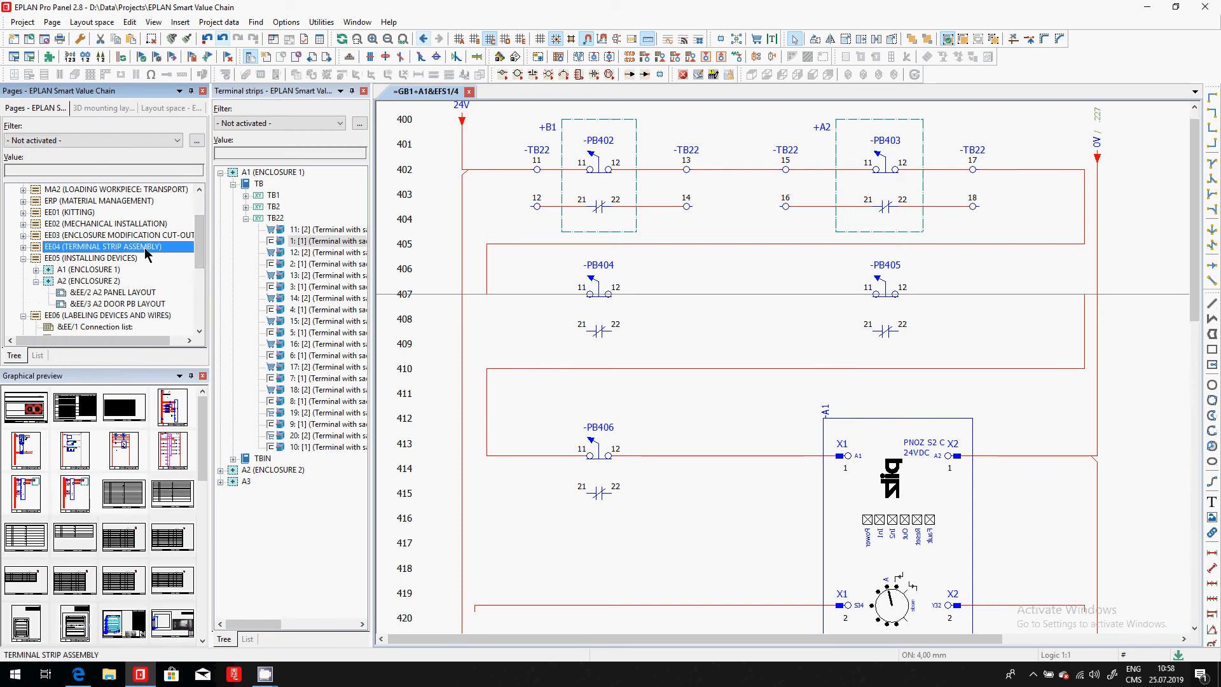
double_click(146, 248)
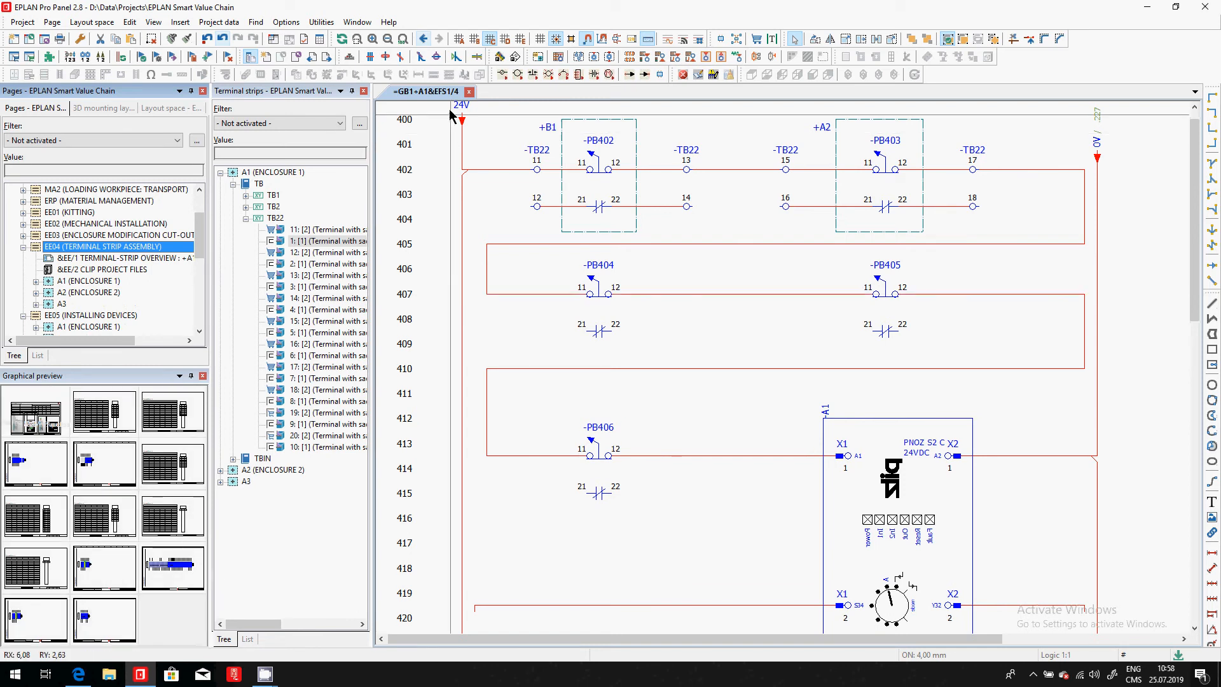
left_click(322, 22)
mouse_move(445, 37)
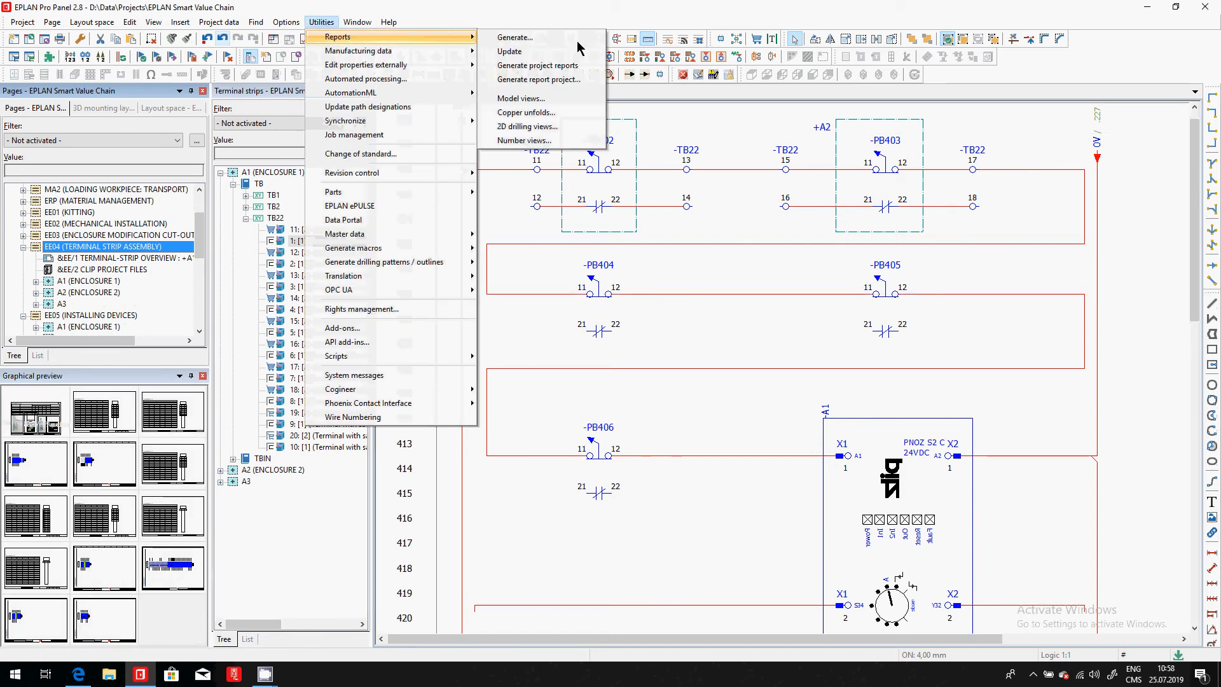
left_click(553, 72)
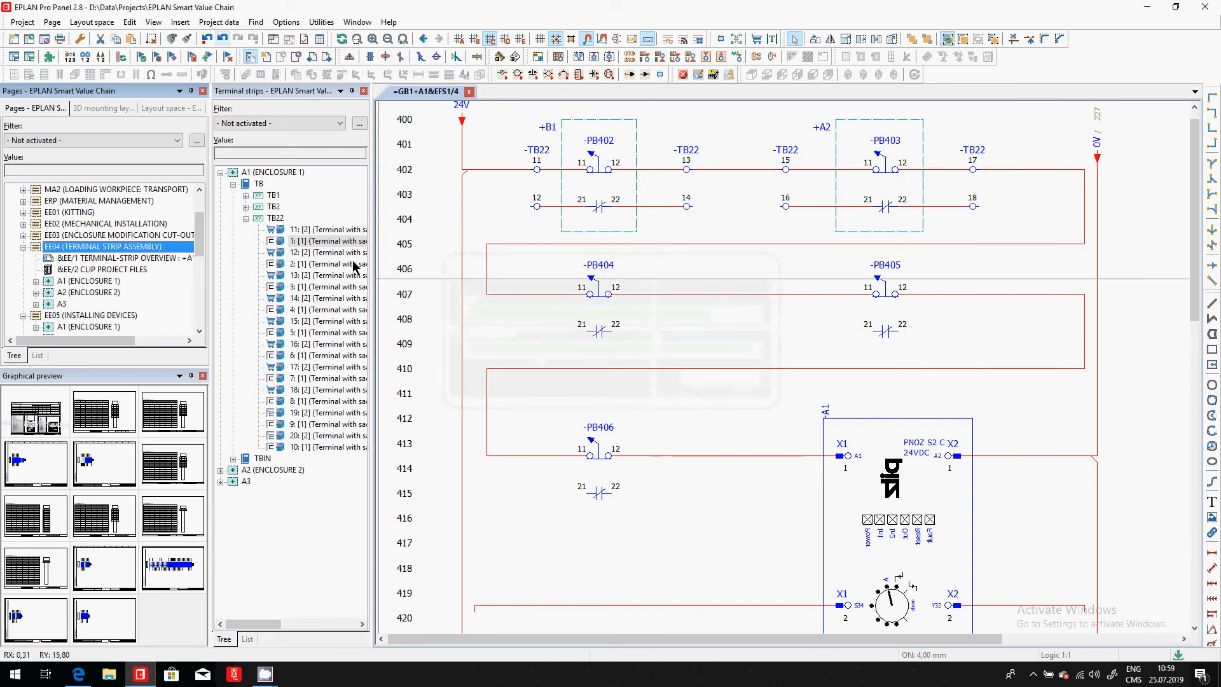
- Examine the terminal diagram on page &EE/12 and the TB22 line-up diagram on page &EE/3 under EE04, A1 (ENCLOSURE 1)
left_click(105, 282)
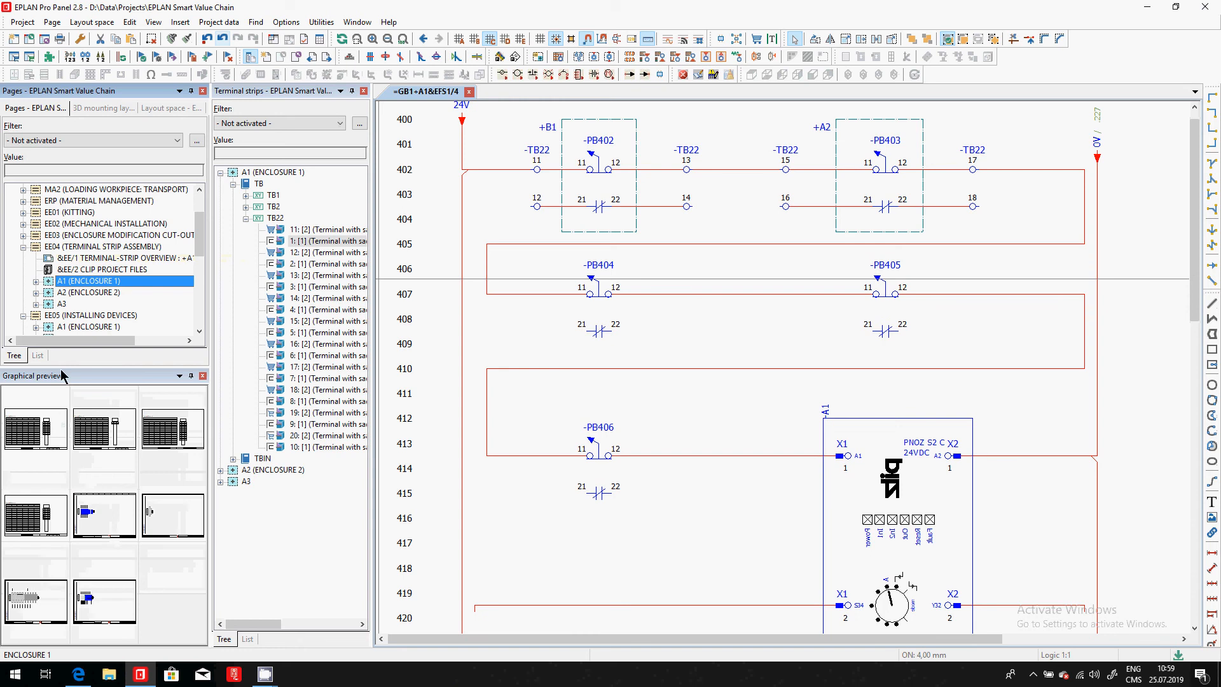
left_click(36, 281)
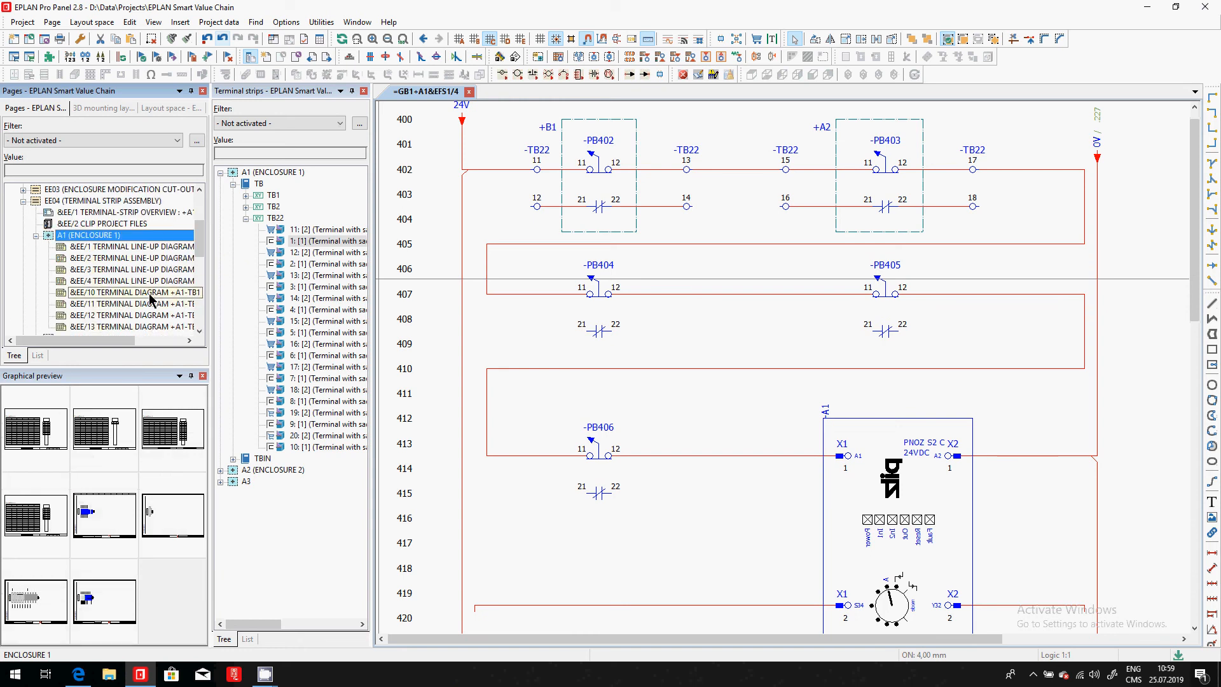
double_click(153, 315)
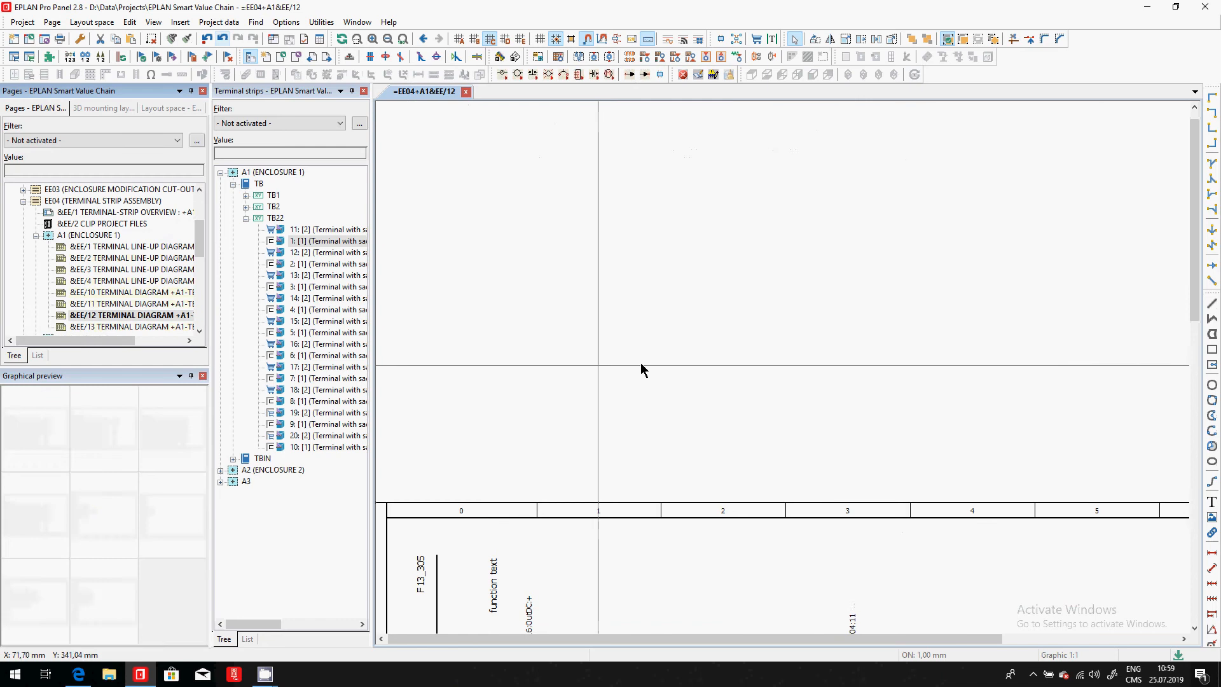
scroll(594, 184, "down", 4)
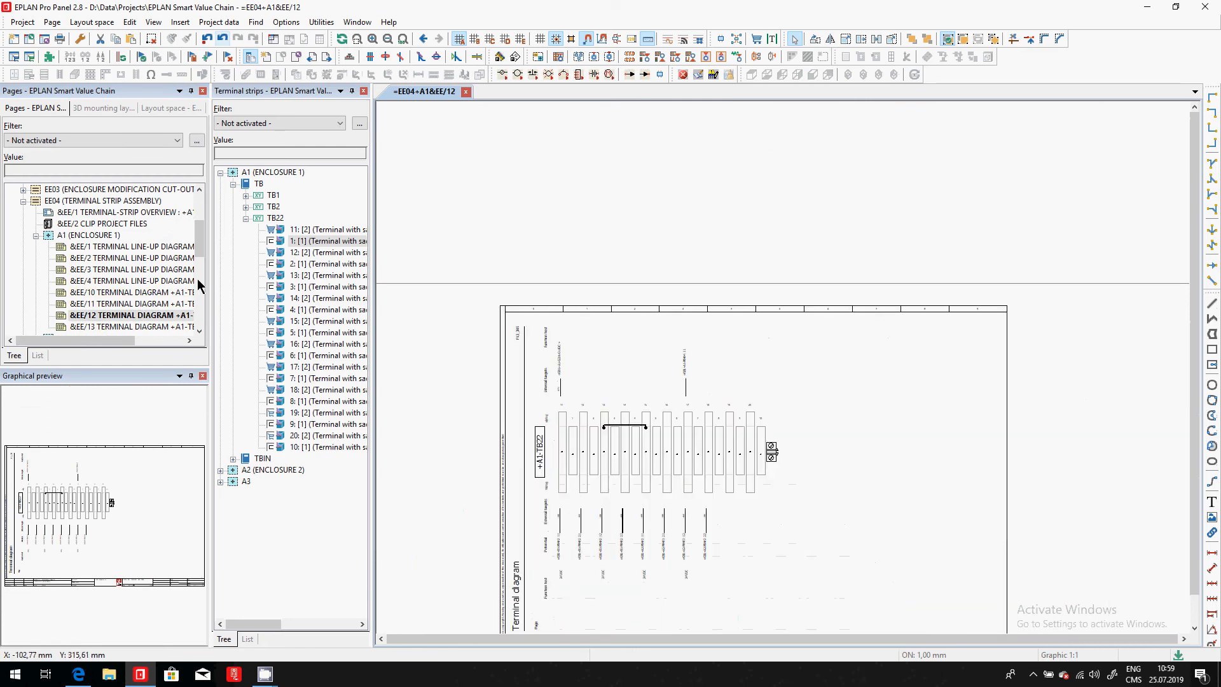
double_click(135, 270)
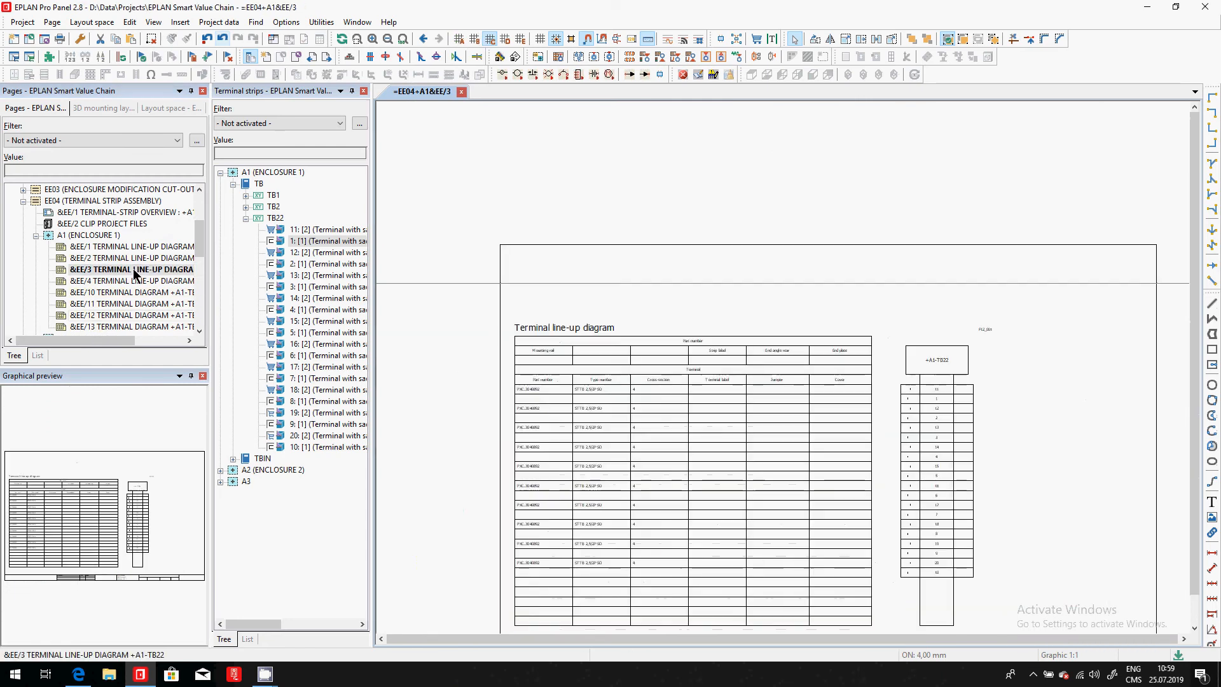
scroll(667, 611, "up", 1)
scroll(666, 614, "up", 1)
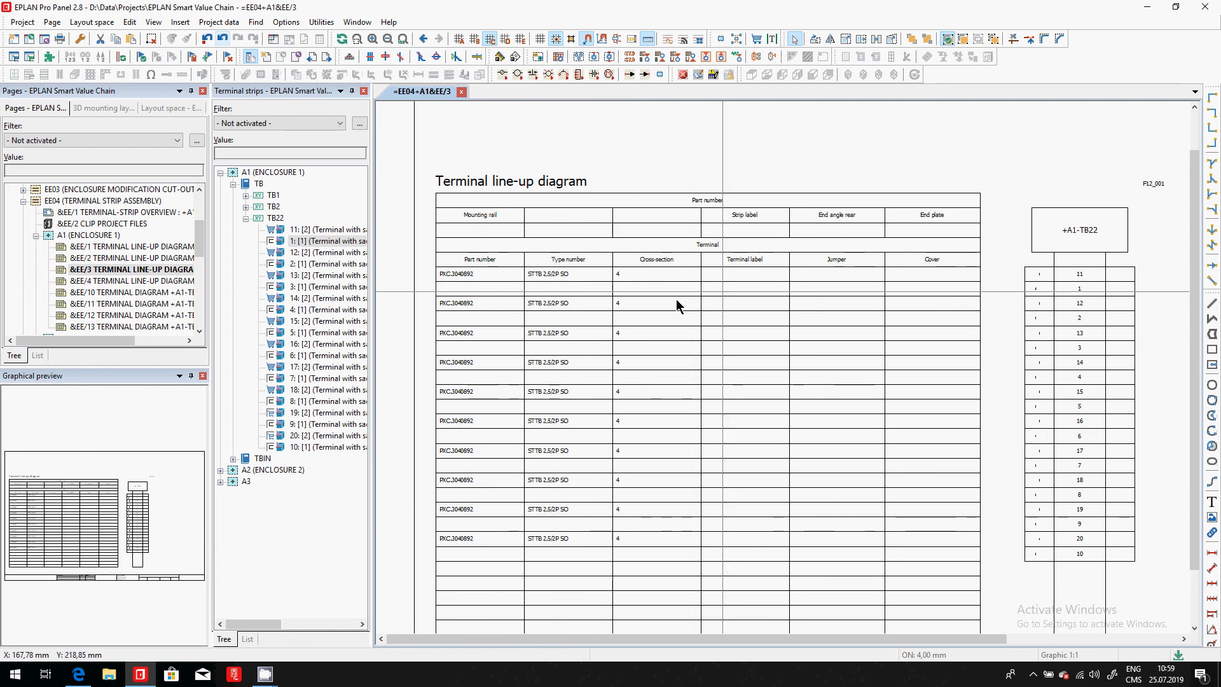
- Delete the page &EE/2 CLIP PROJECT FILES from the EE04 terminal strip assembly structure
left_click(125, 222)
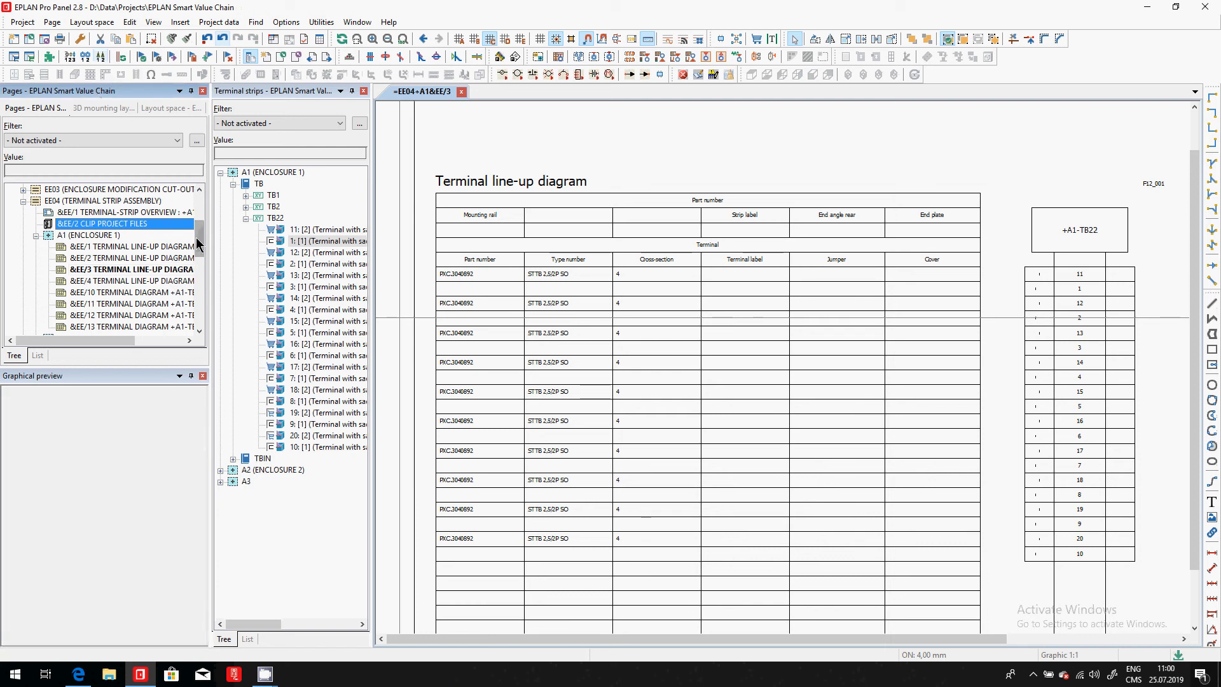
left_click_drag(199, 238, 202, 205)
left_click(56, 191)
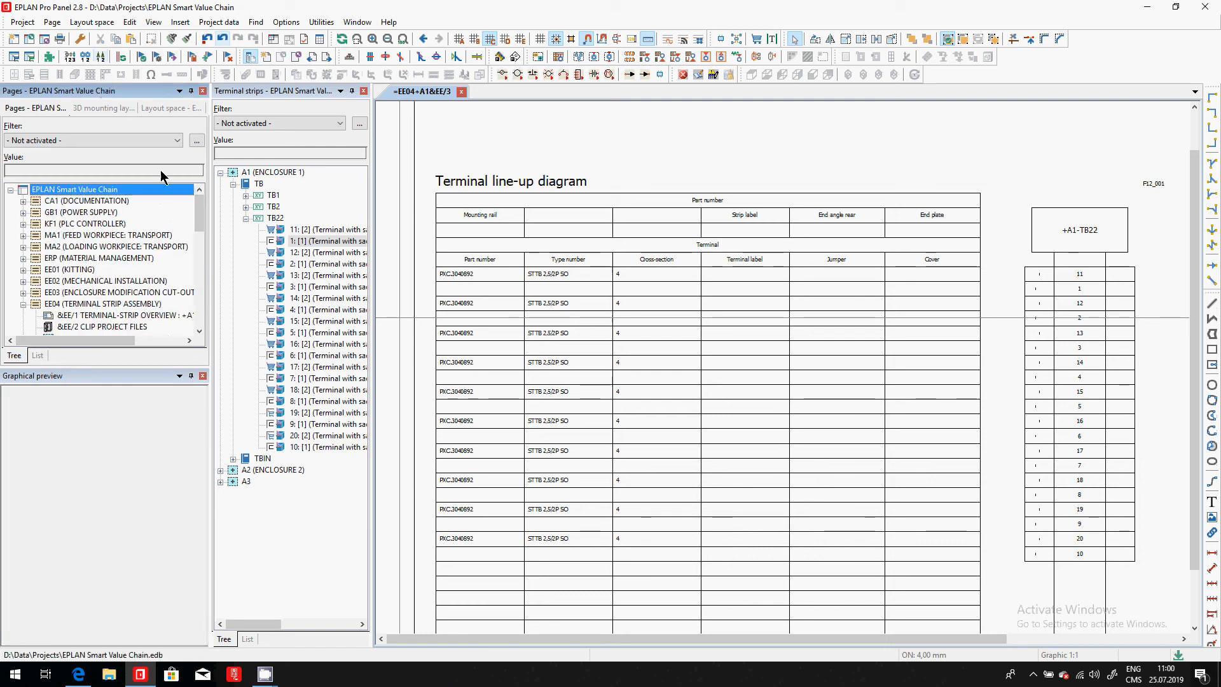
left_click(320, 23)
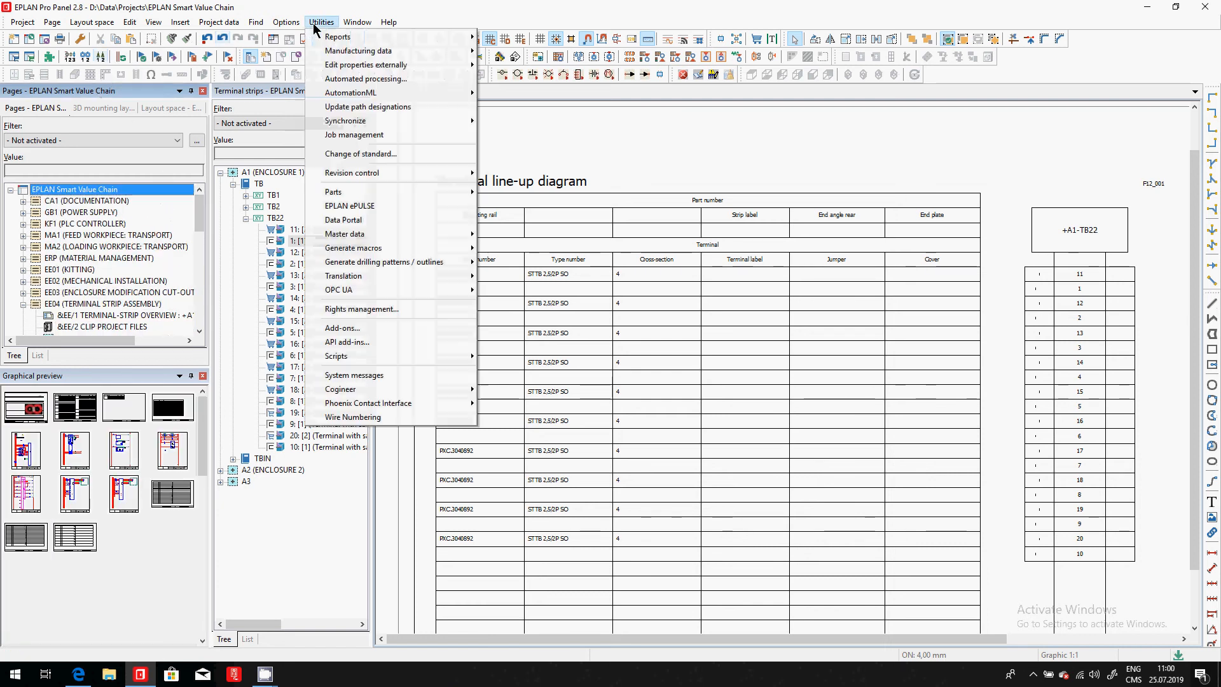
left_click(111, 330)
right_click(112, 328)
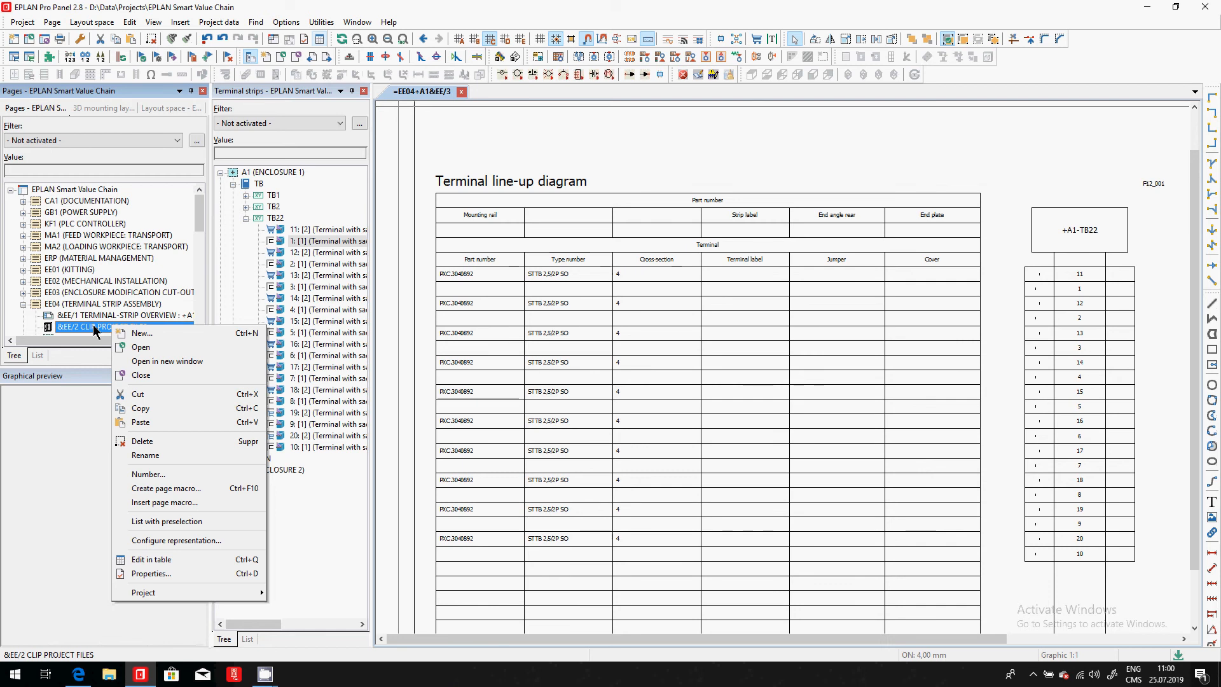
left_click(159, 441)
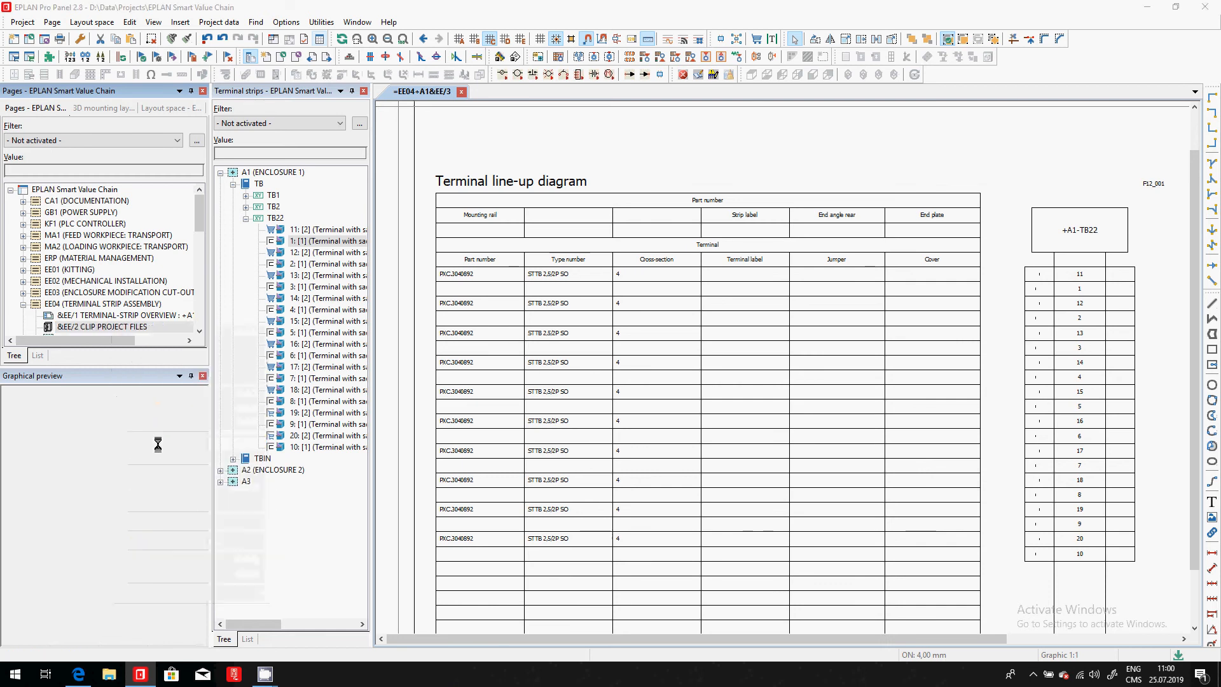
left_click(563, 350)
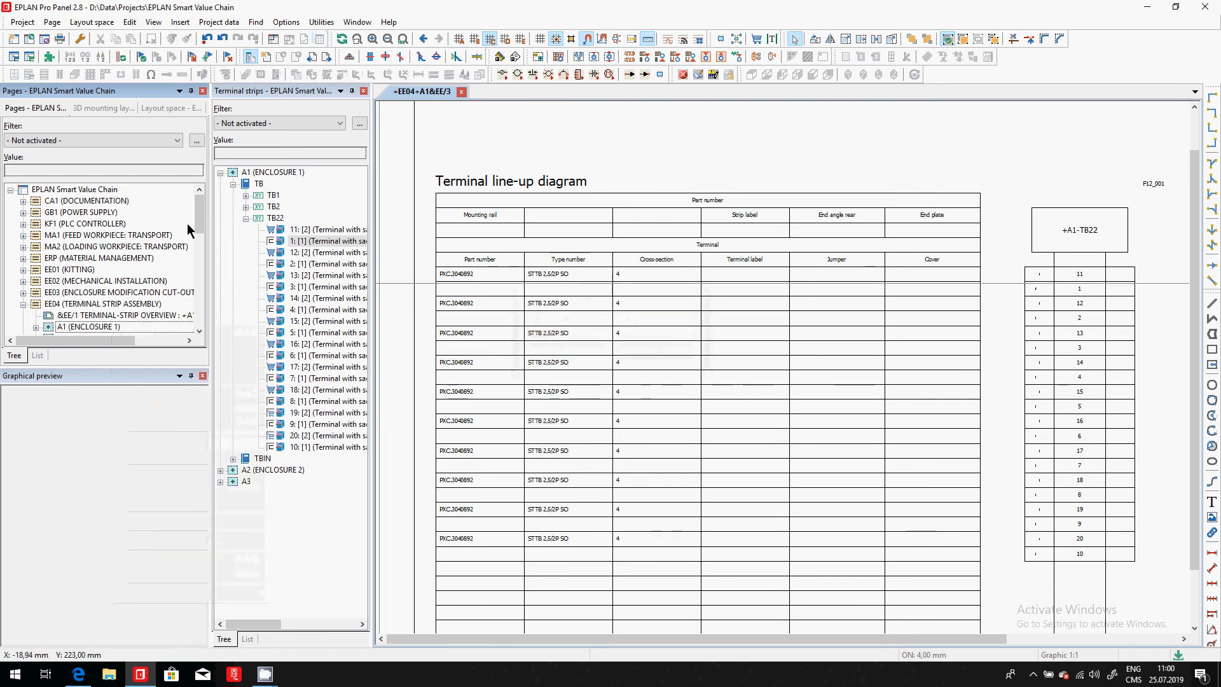
- Start the Phoenix Contact planning export for the whole project, set to auto-process the terminal strips and re-import them into EPLAN
left_click(113, 190)
left_click(322, 22)
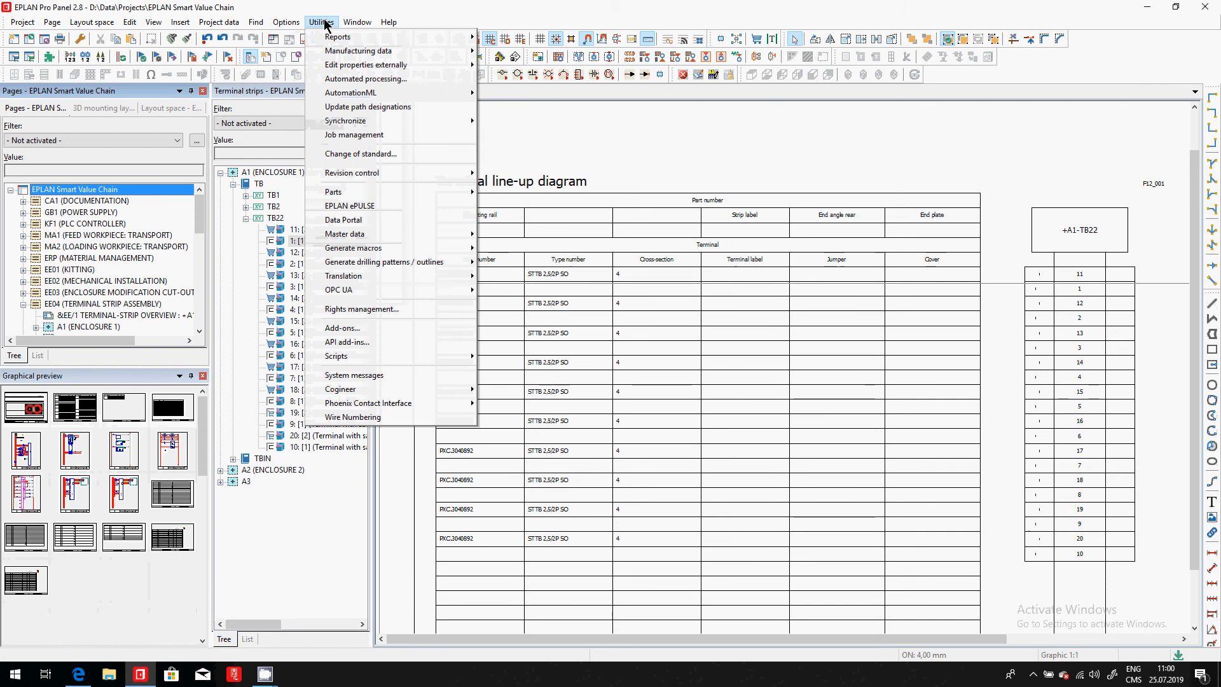
mouse_move(363, 404)
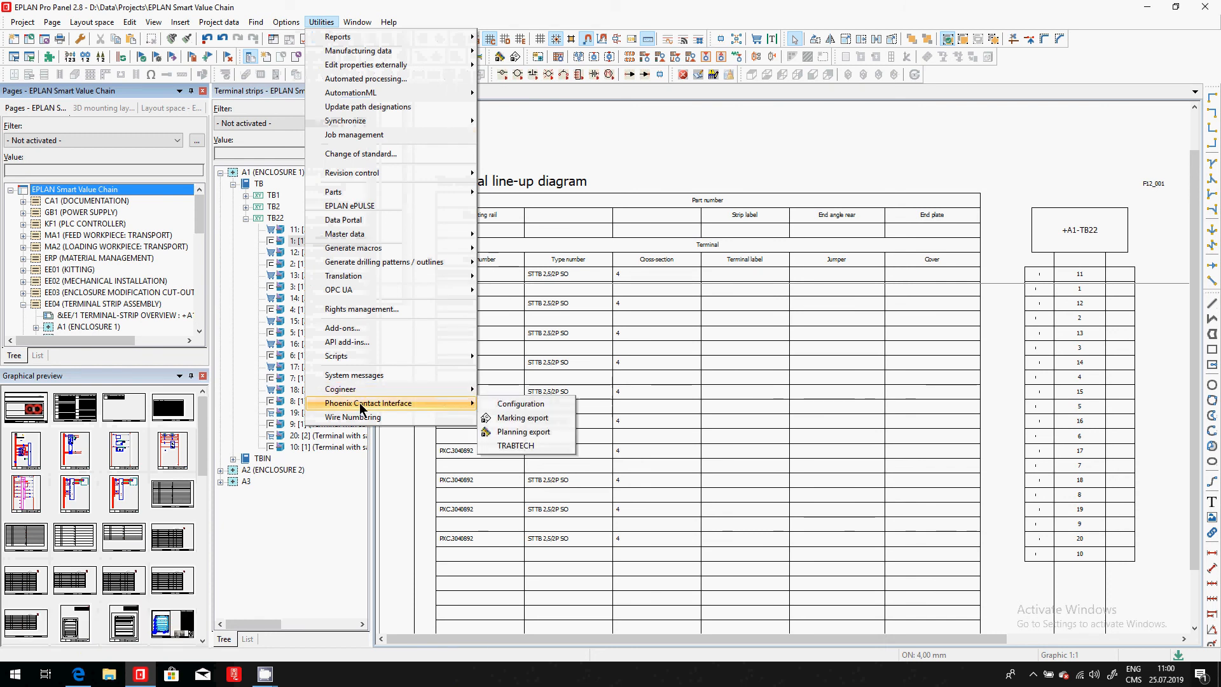
left_click(534, 432)
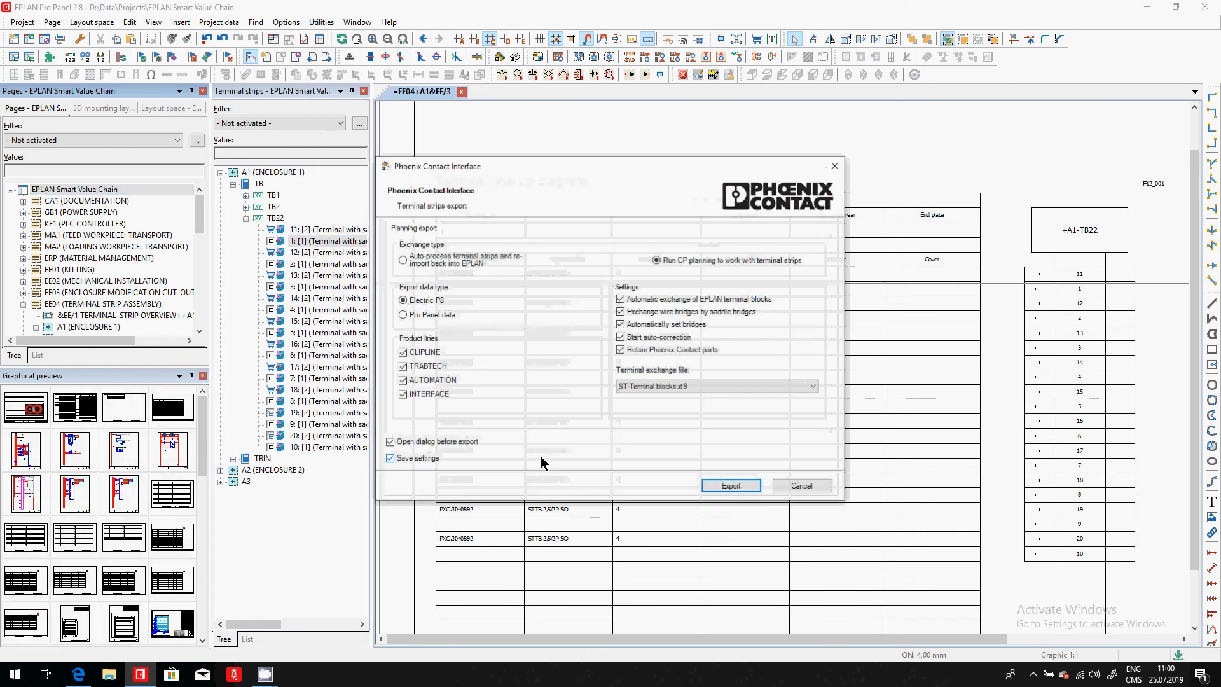
left_click(425, 262)
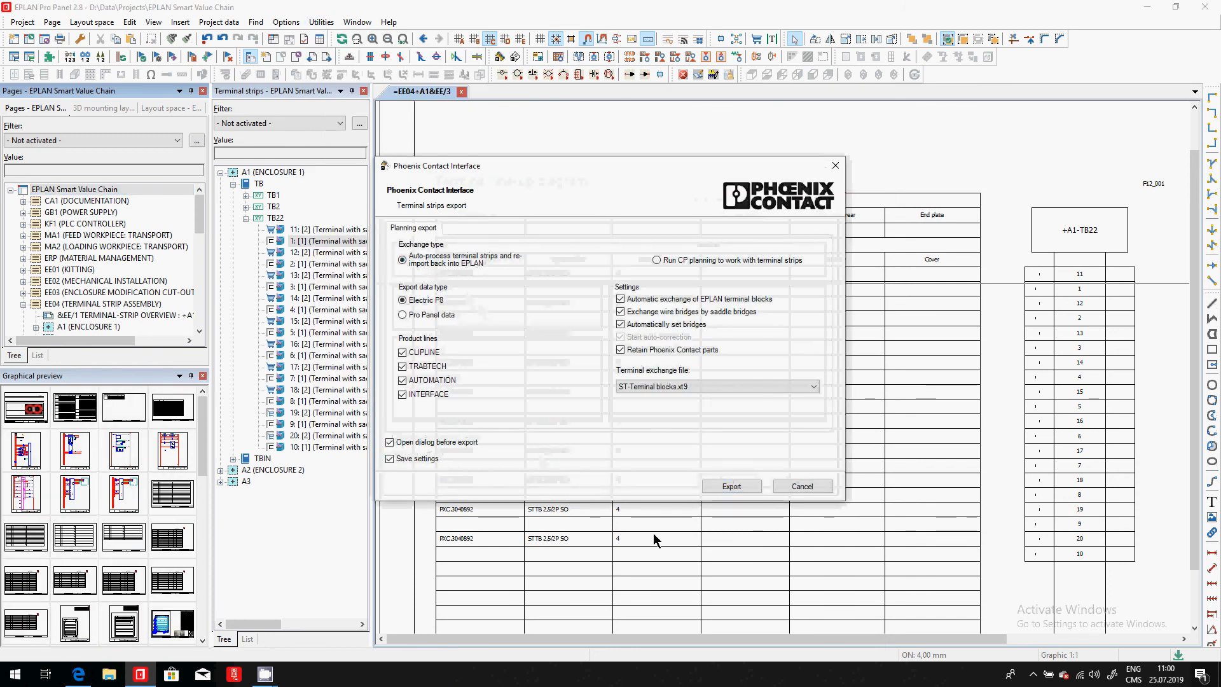
left_click(732, 487)
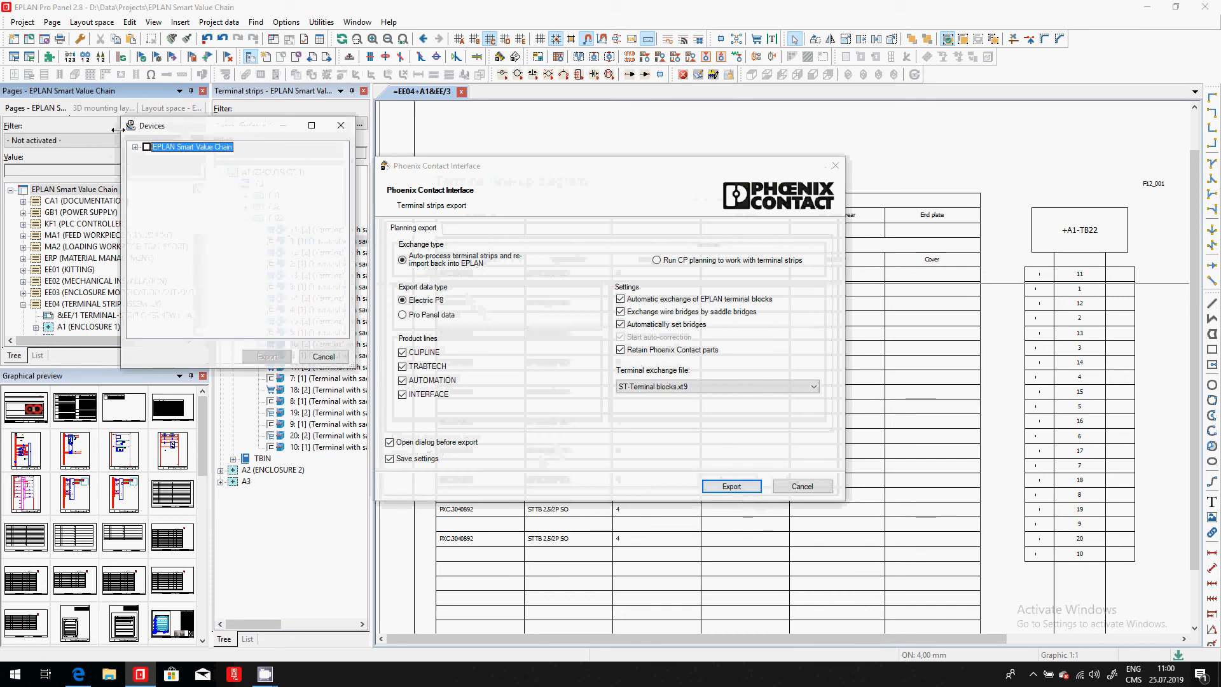
- Export all terminal strips of A1, strips TB1 to TB4 of A2, and TB1 and TB2 of A3, and finish the re-import
left_click(136, 147)
left_click(147, 157)
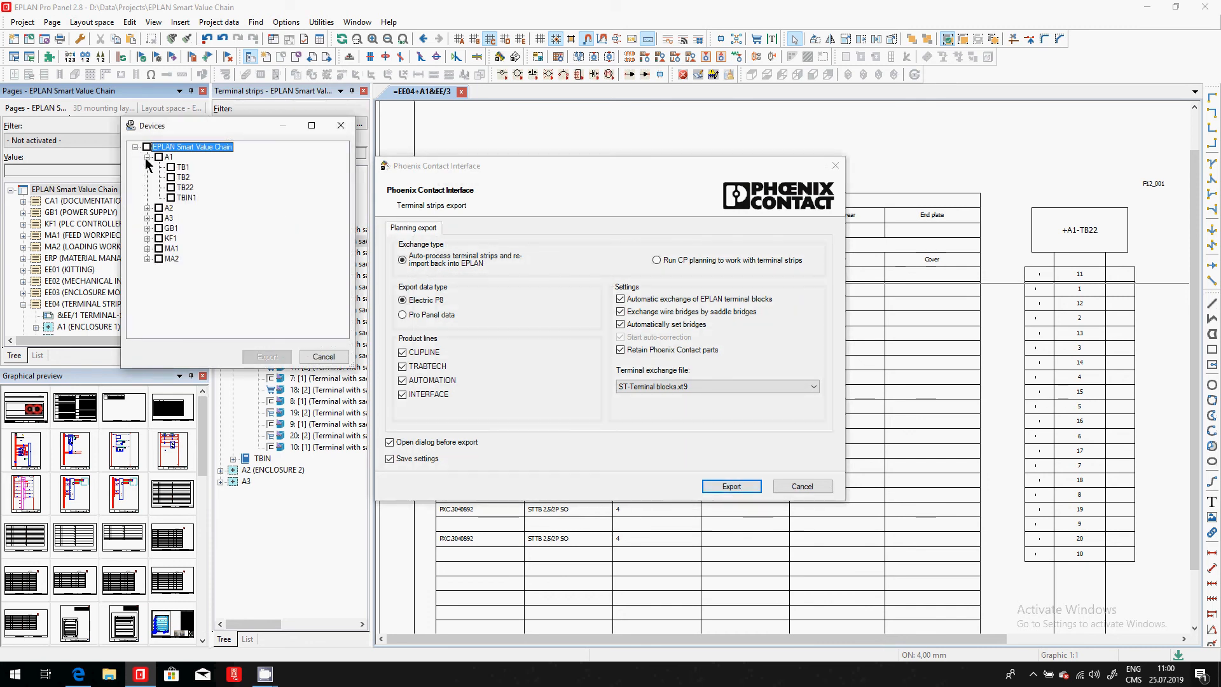
left_click(171, 167)
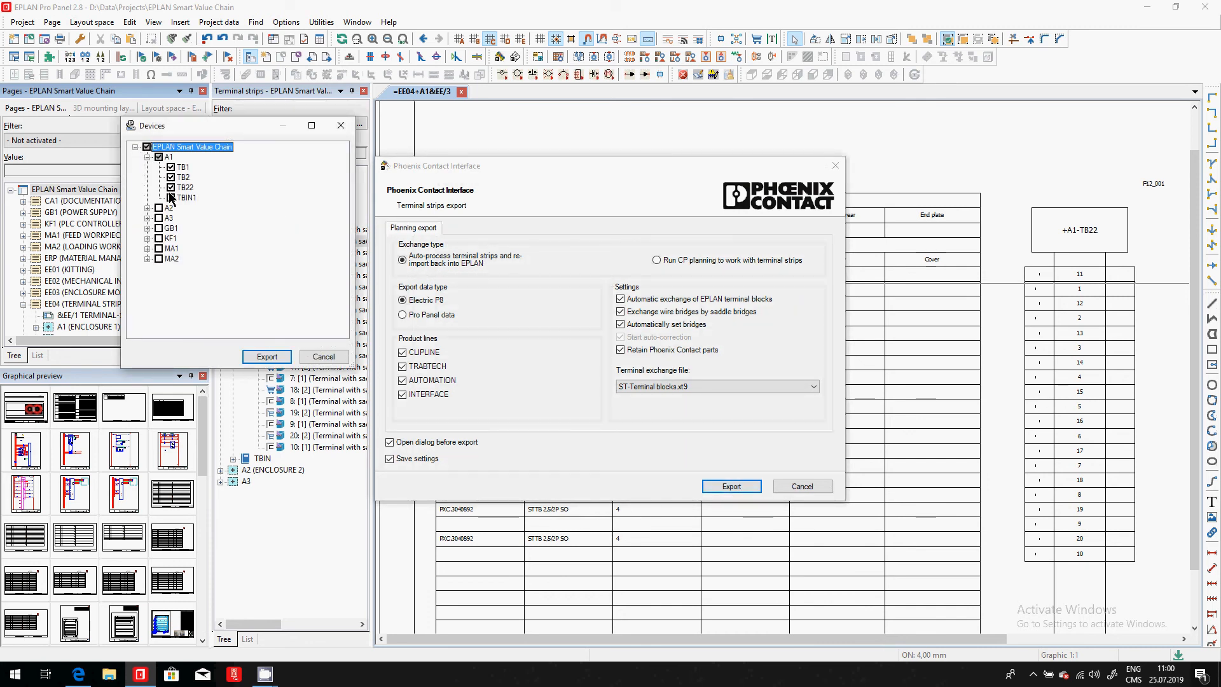
left_click(170, 198)
left_click(147, 209)
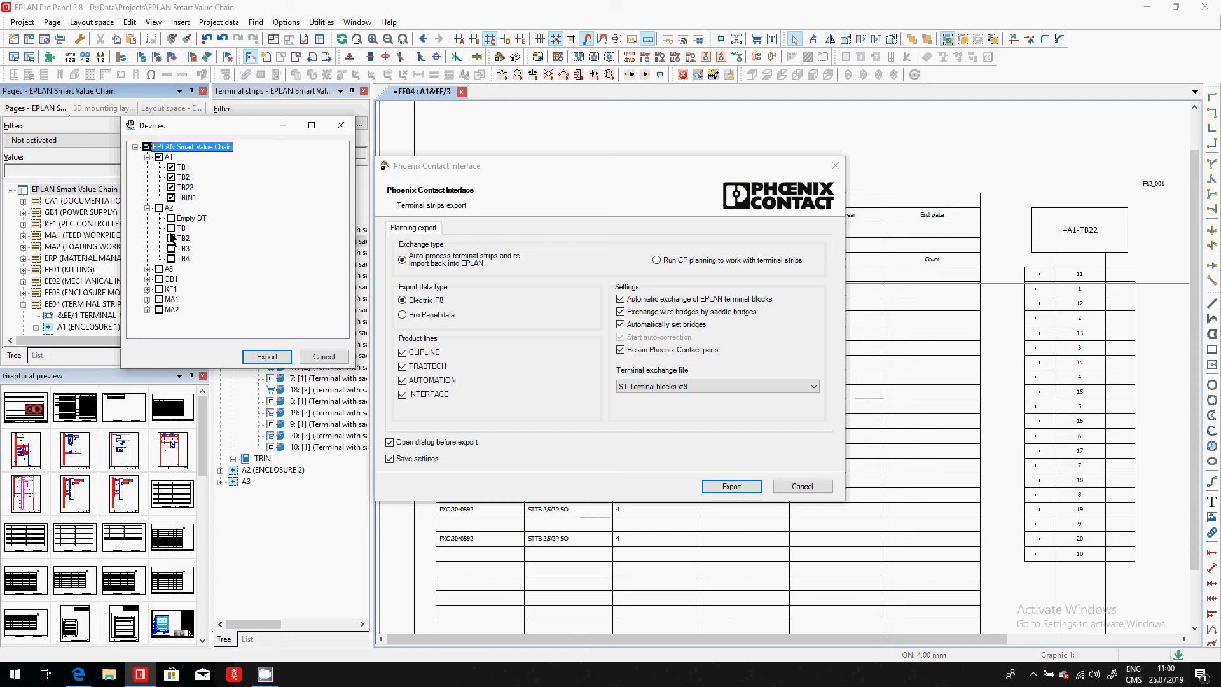
left_click(170, 259)
left_click(147, 270)
left_click(171, 289)
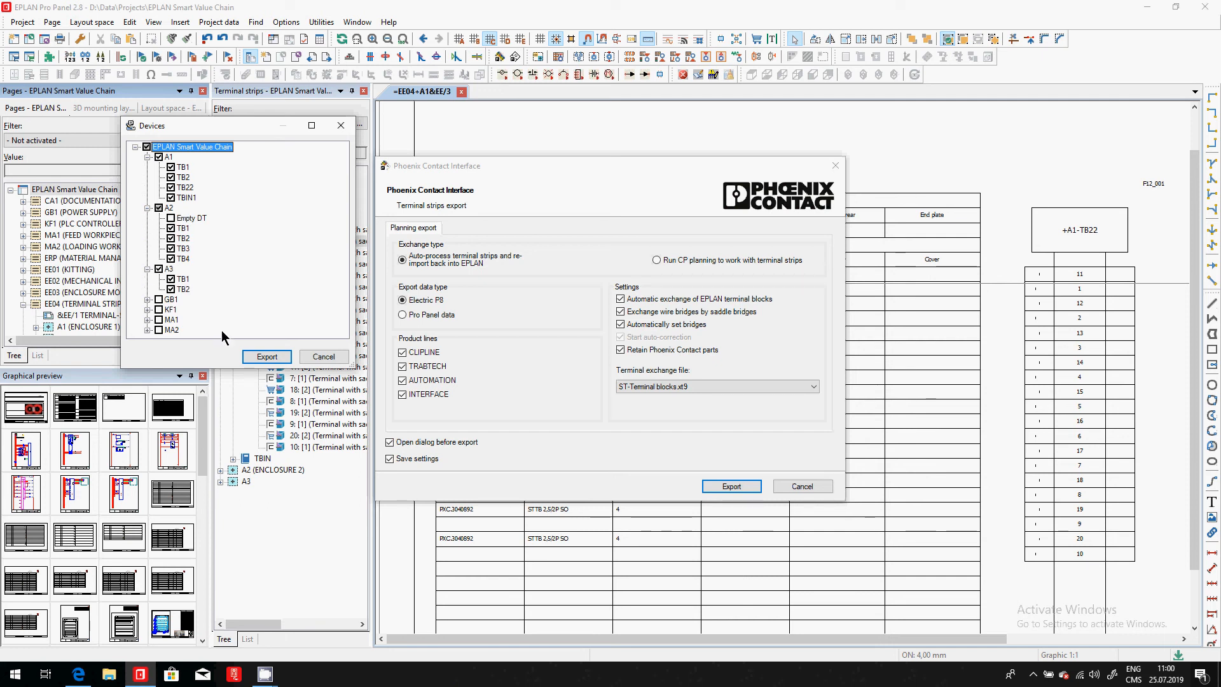
left_click(258, 355)
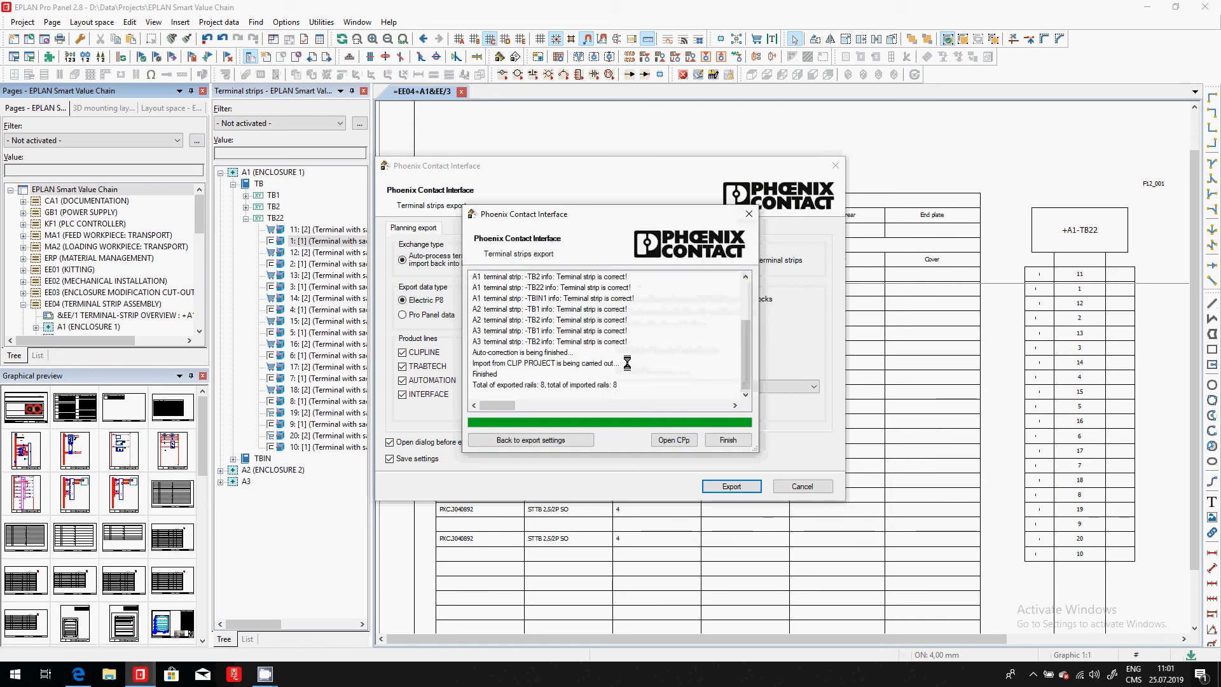
left_click(739, 441)
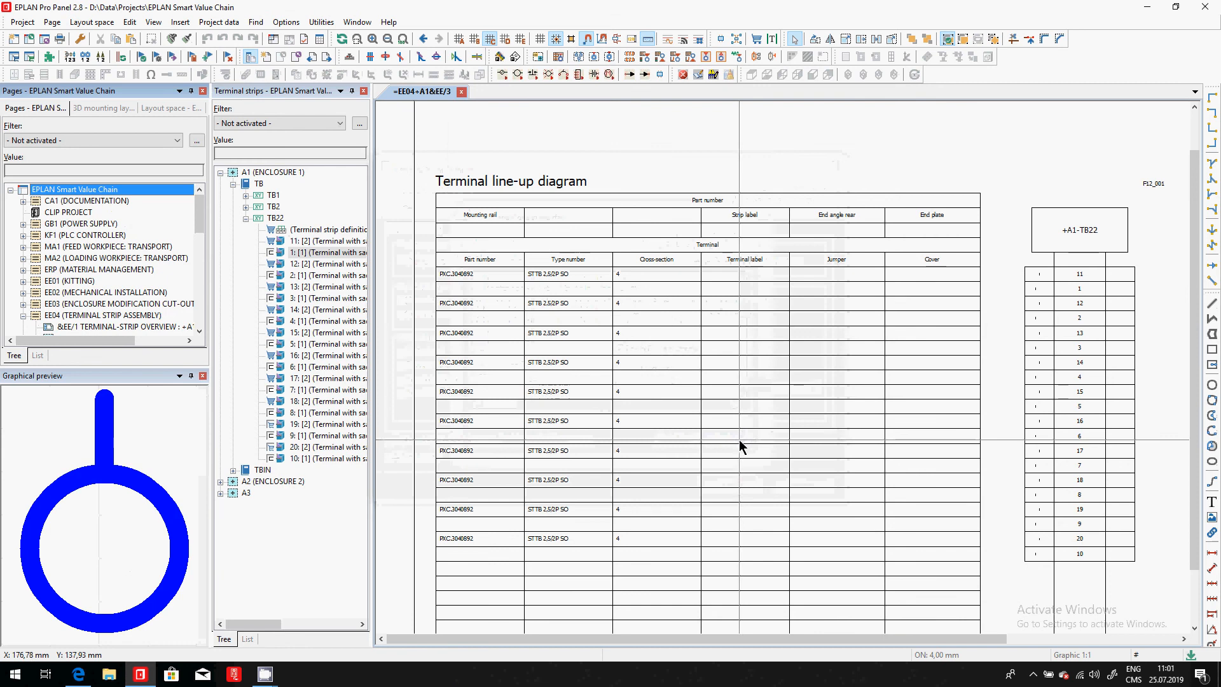
- Open the project's CLIP PROJECT page in CLIP PROJECT planning and display terminal strip TB22 of A1 on its rail
double_click(73, 214)
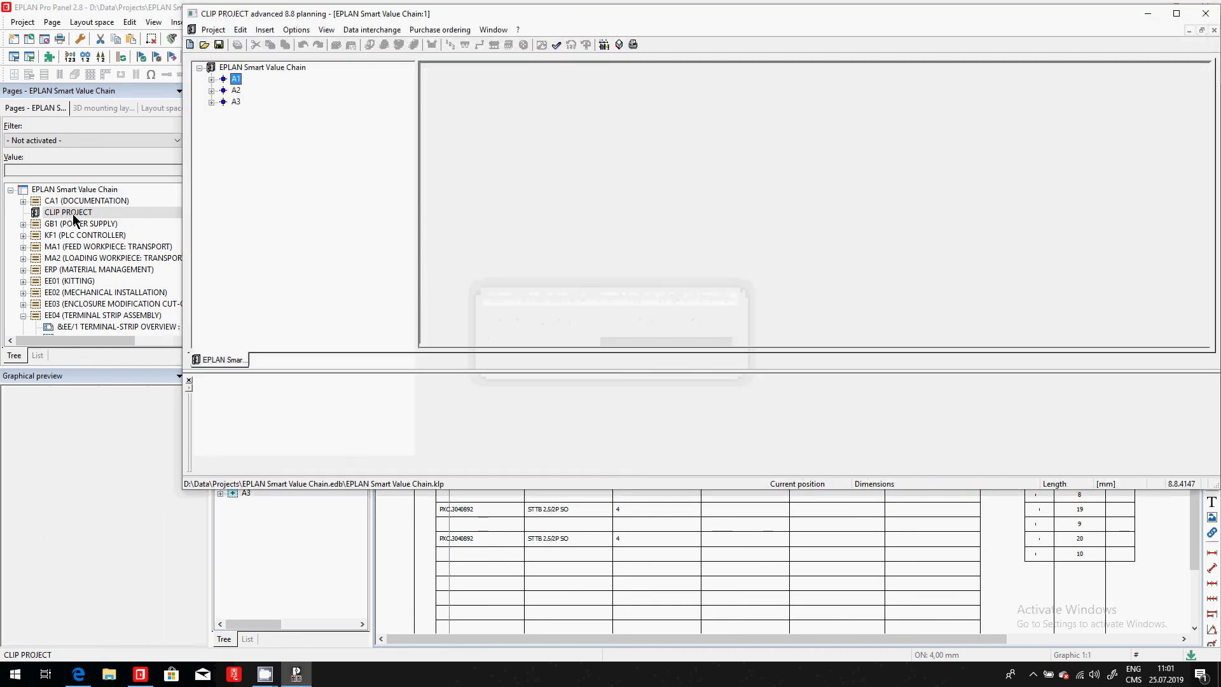
left_click(211, 79)
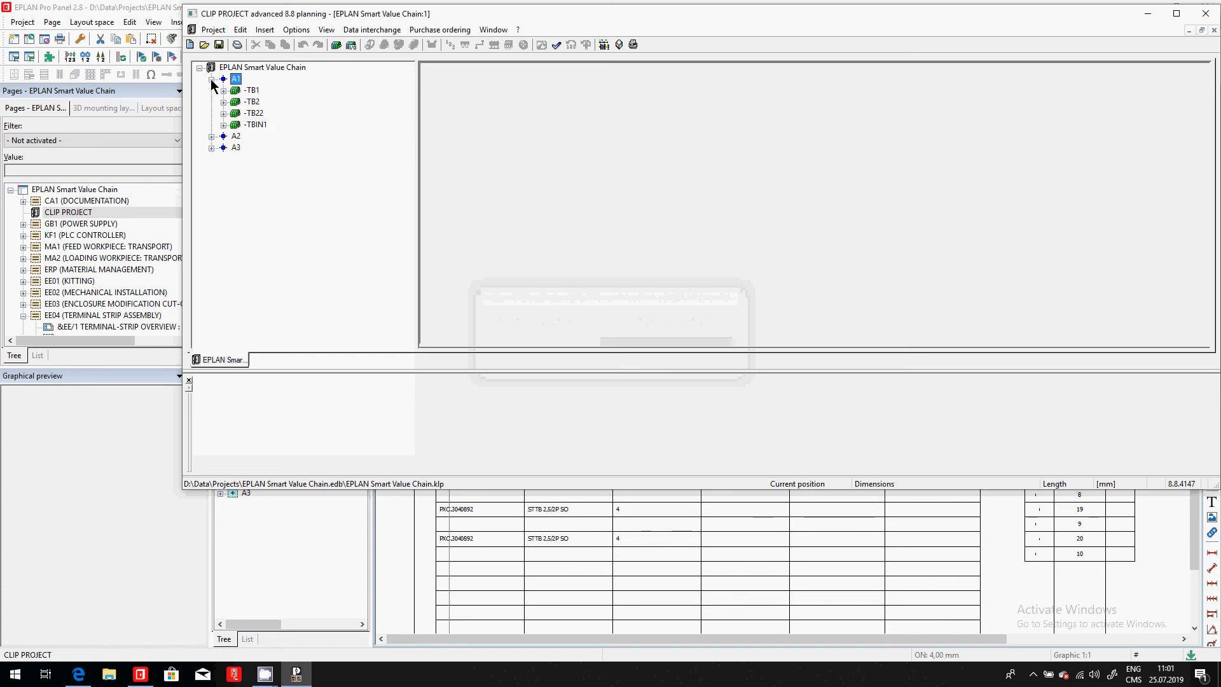
left_click(254, 113)
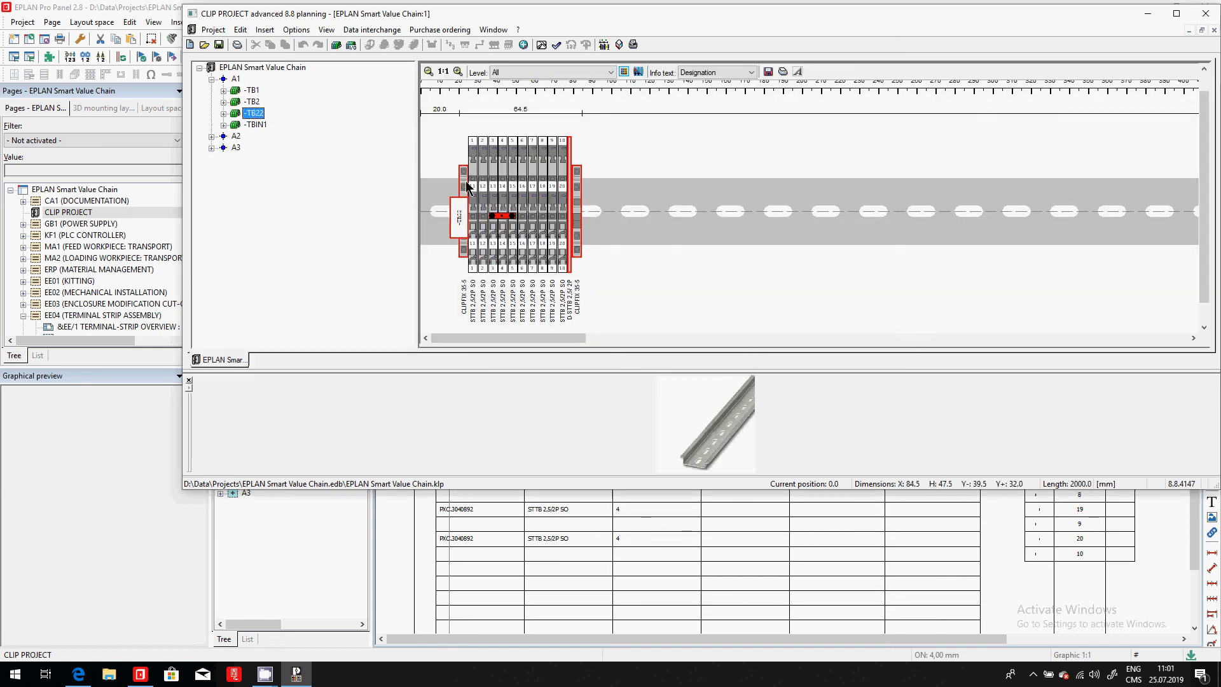
- Inspect the end cover and the rear CLIPFIX end clamp added to terminal strip TB22 on its rail
left_click(467, 186)
left_click(571, 204)
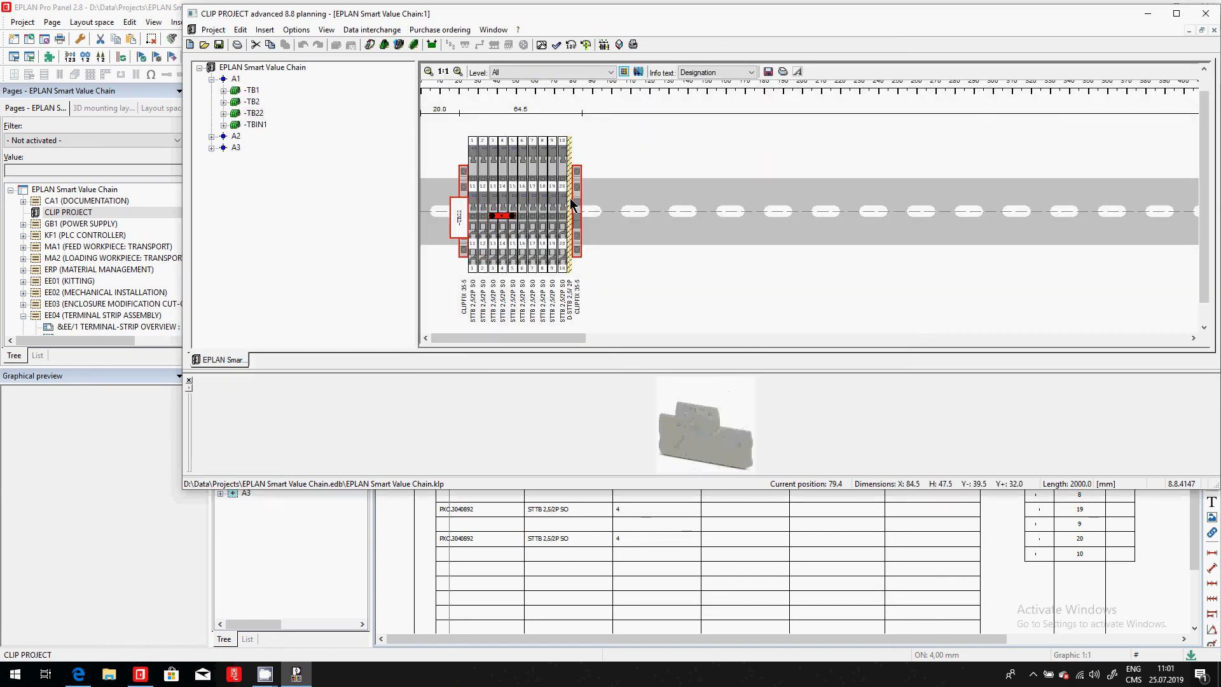
left_click(575, 204)
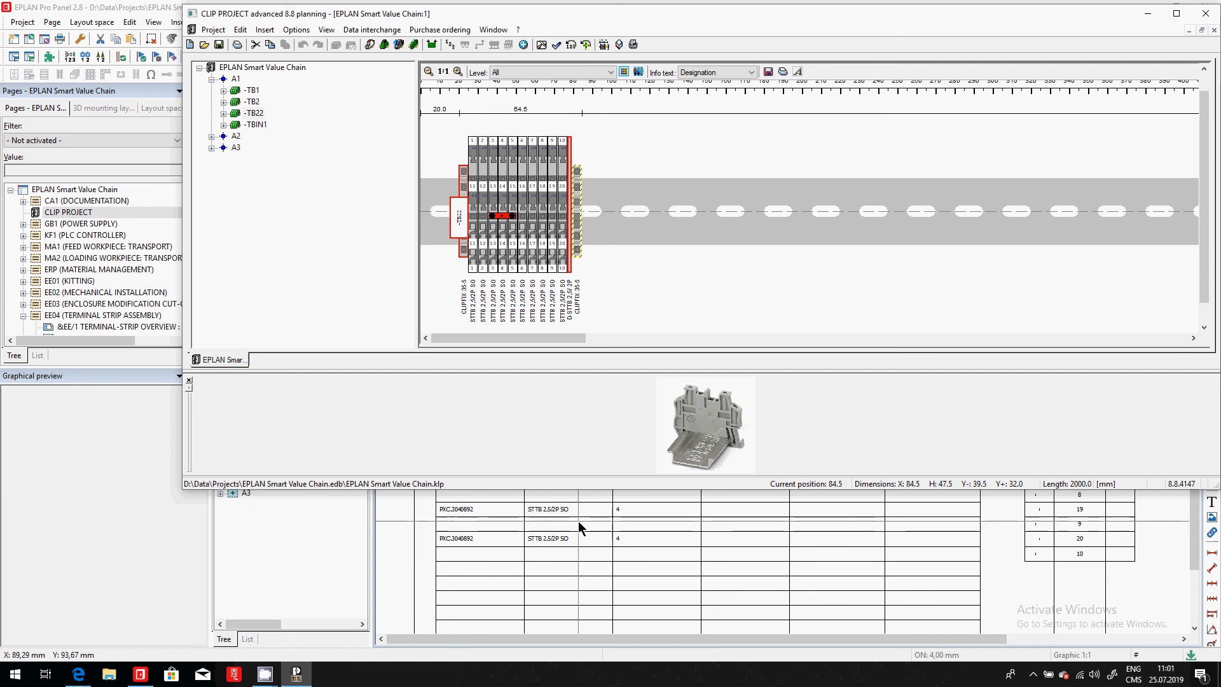
- Switch back to EPLAN Pro Panel and update the terminal line-up diagram report of +A1-TB22
left_click(580, 522)
left_click(321, 22)
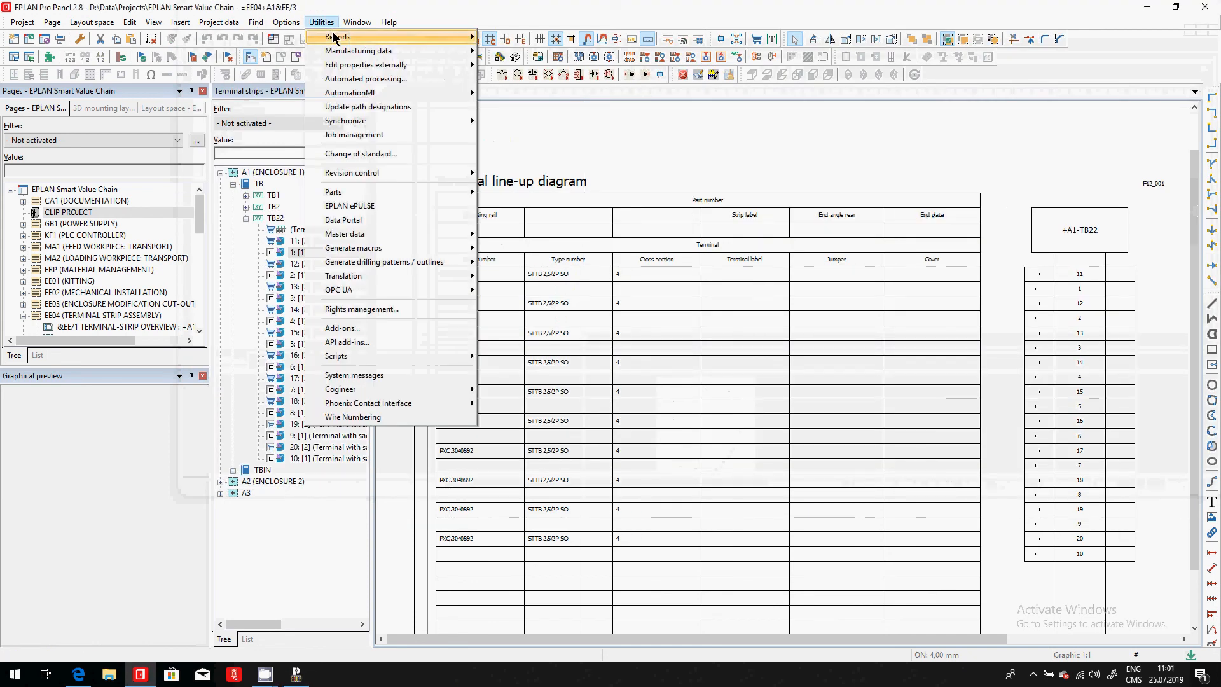
mouse_move(337, 39)
left_click(636, 52)
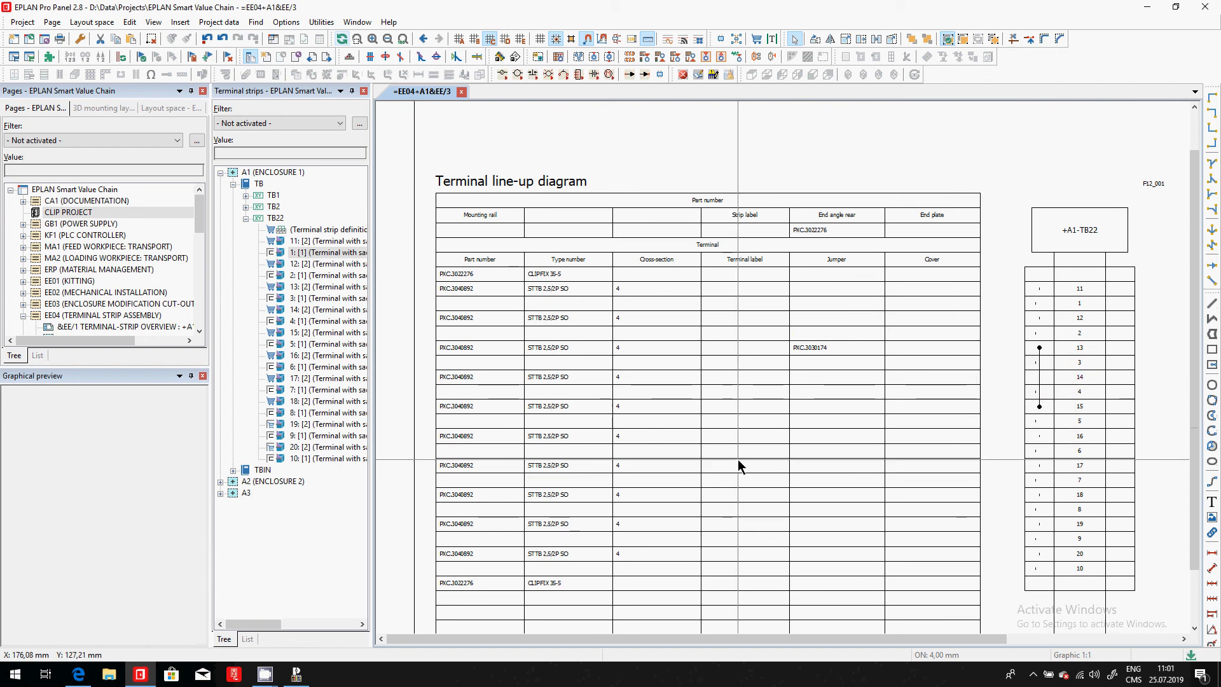
left_click(103, 107)
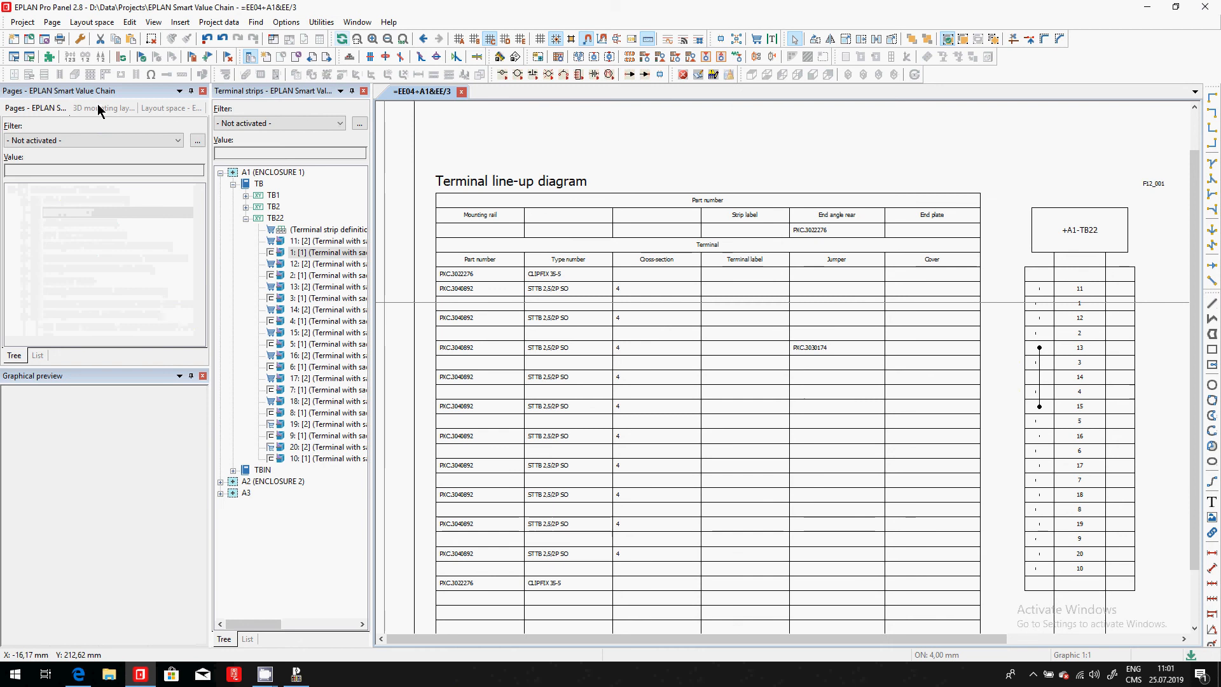
left_click(56, 190)
double_click(55, 190)
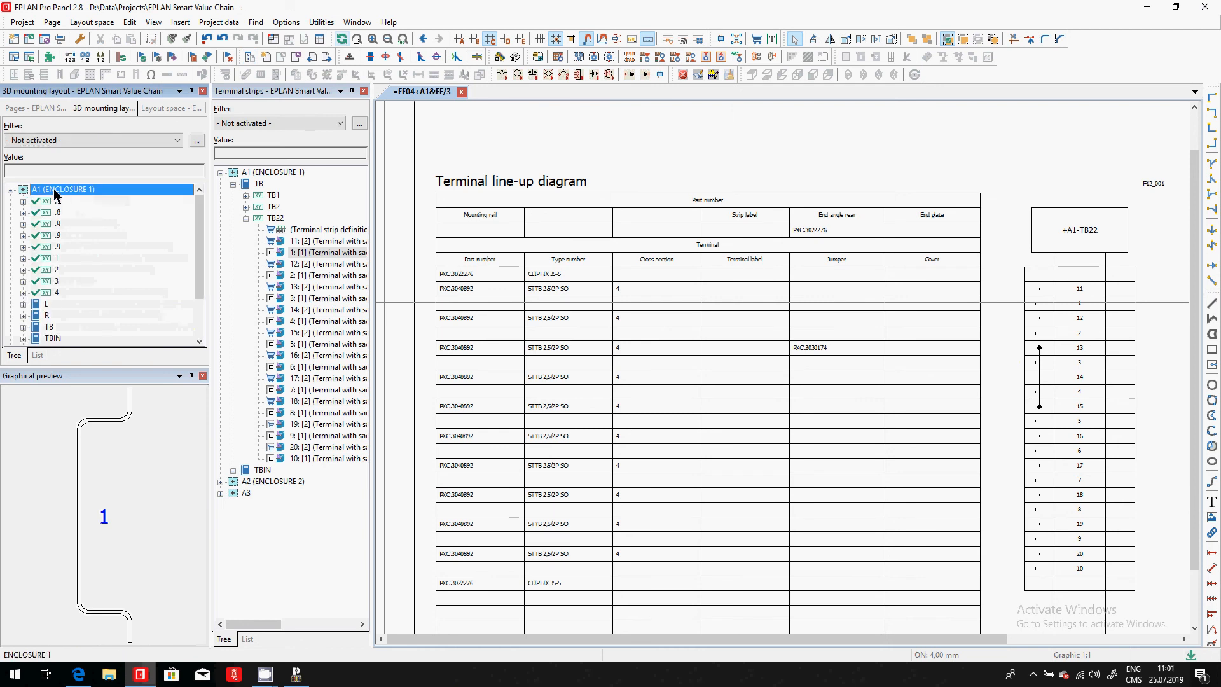
right_click(56, 194)
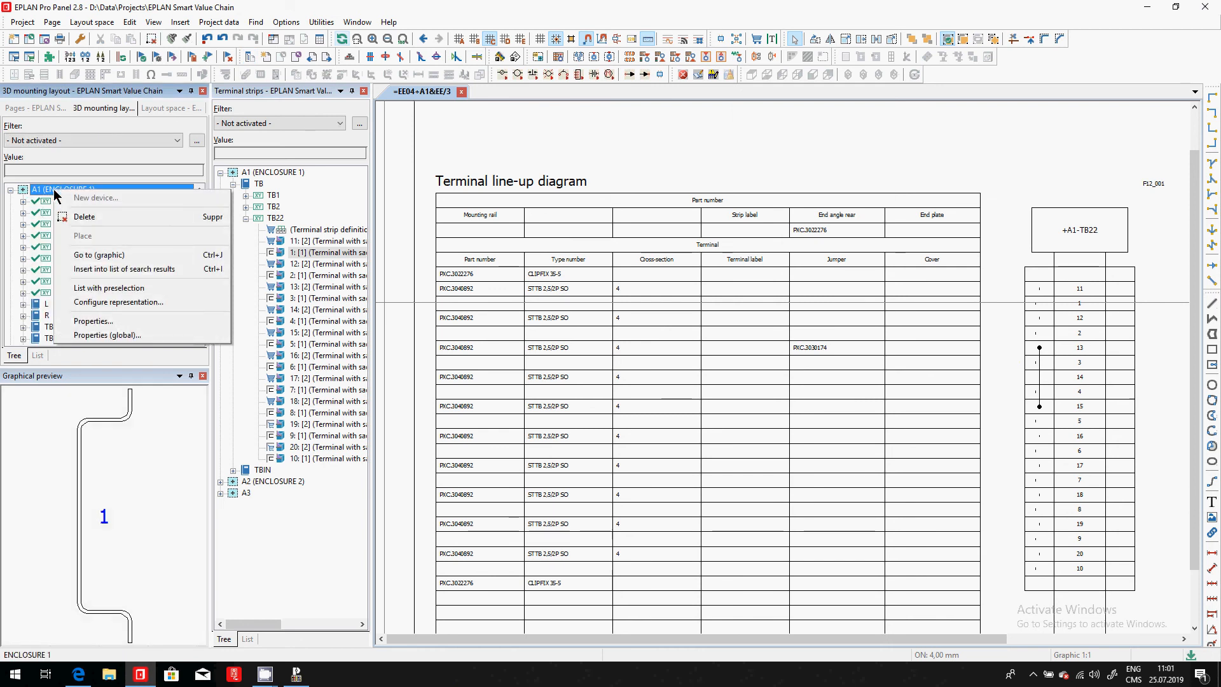
key("Escape")
double_click(56, 190)
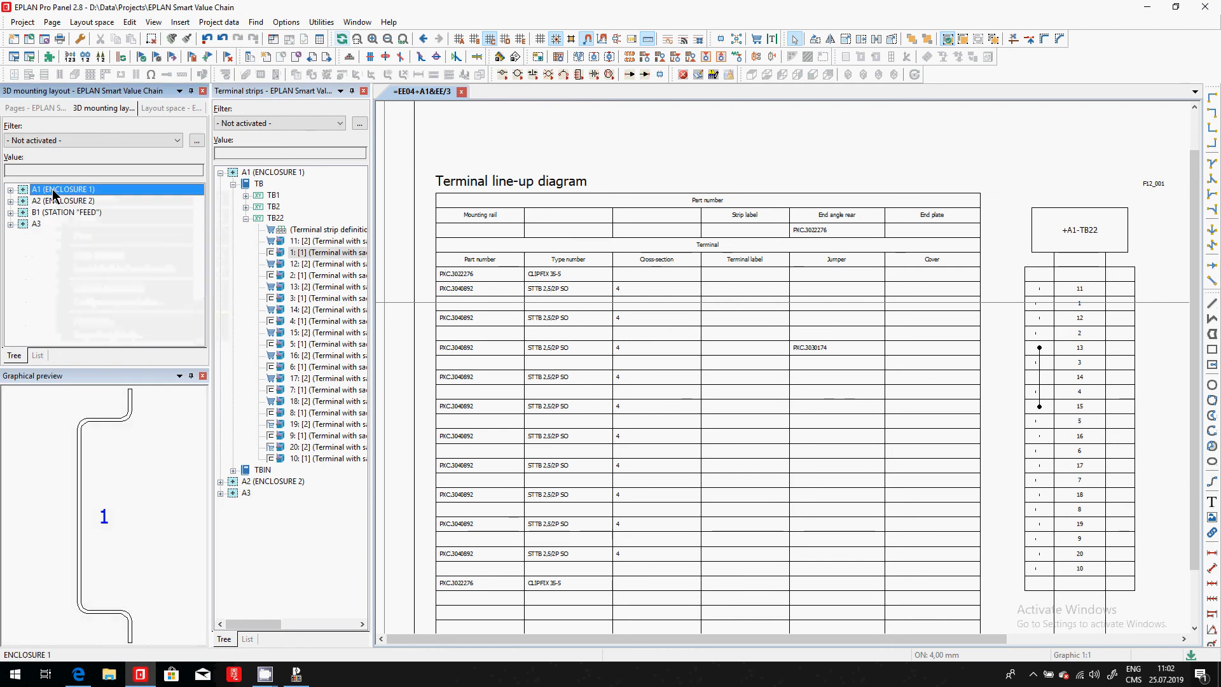
right_click(55, 194)
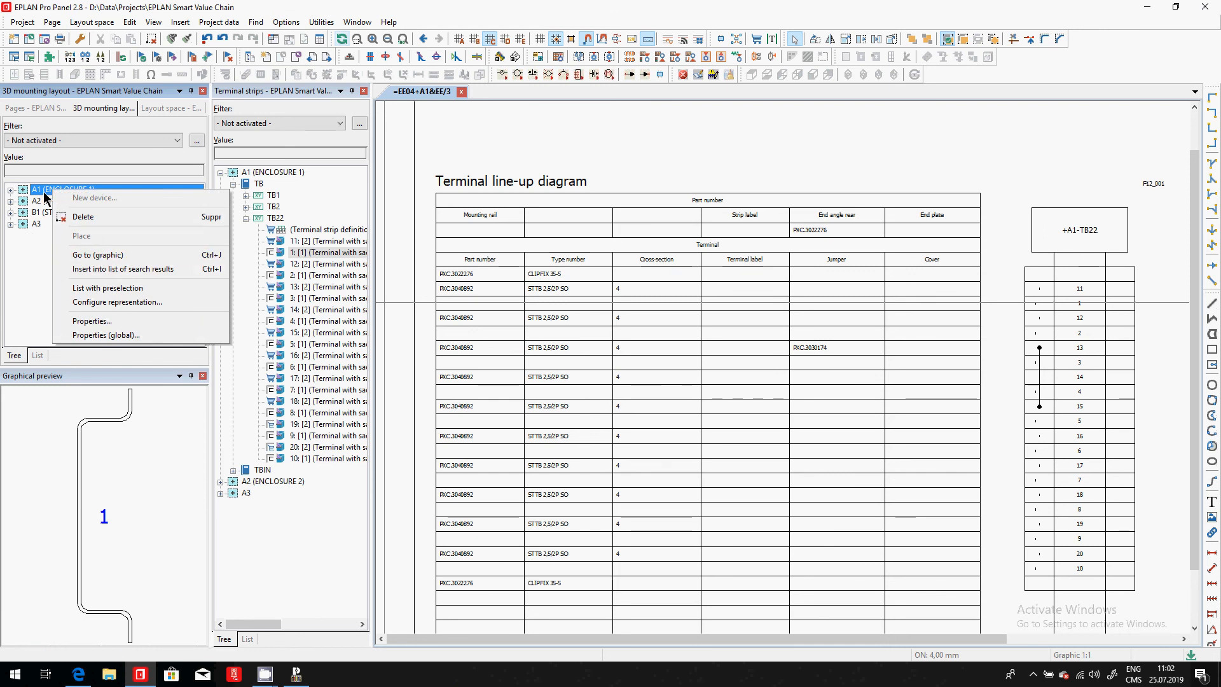
double_click(45, 192)
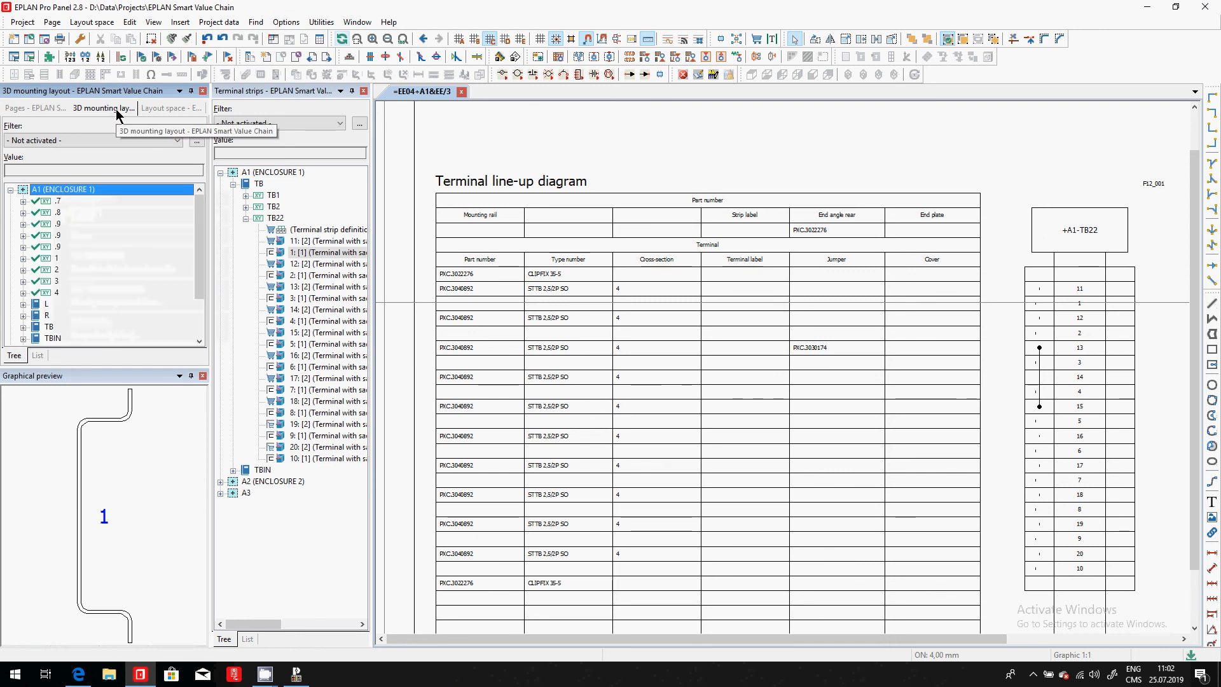
- Open the mounting panel of enclosure S1 in layout space A1 and show it from the front
left_click(170, 108)
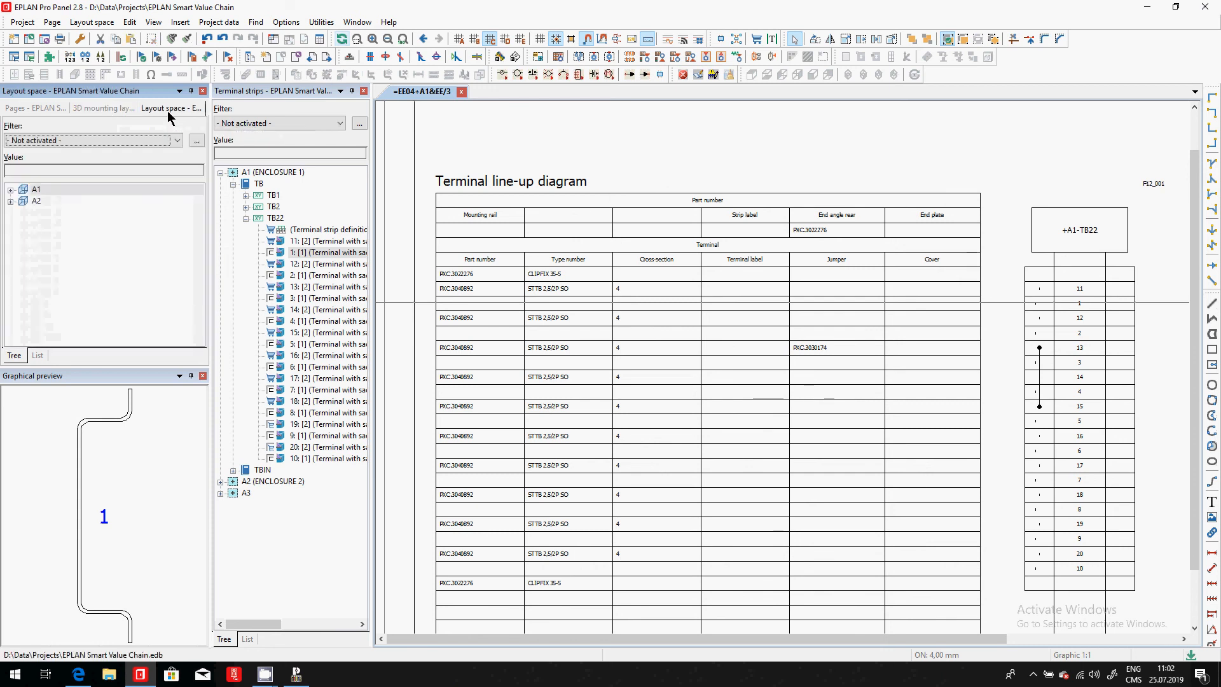
left_click(36, 191)
double_click(36, 191)
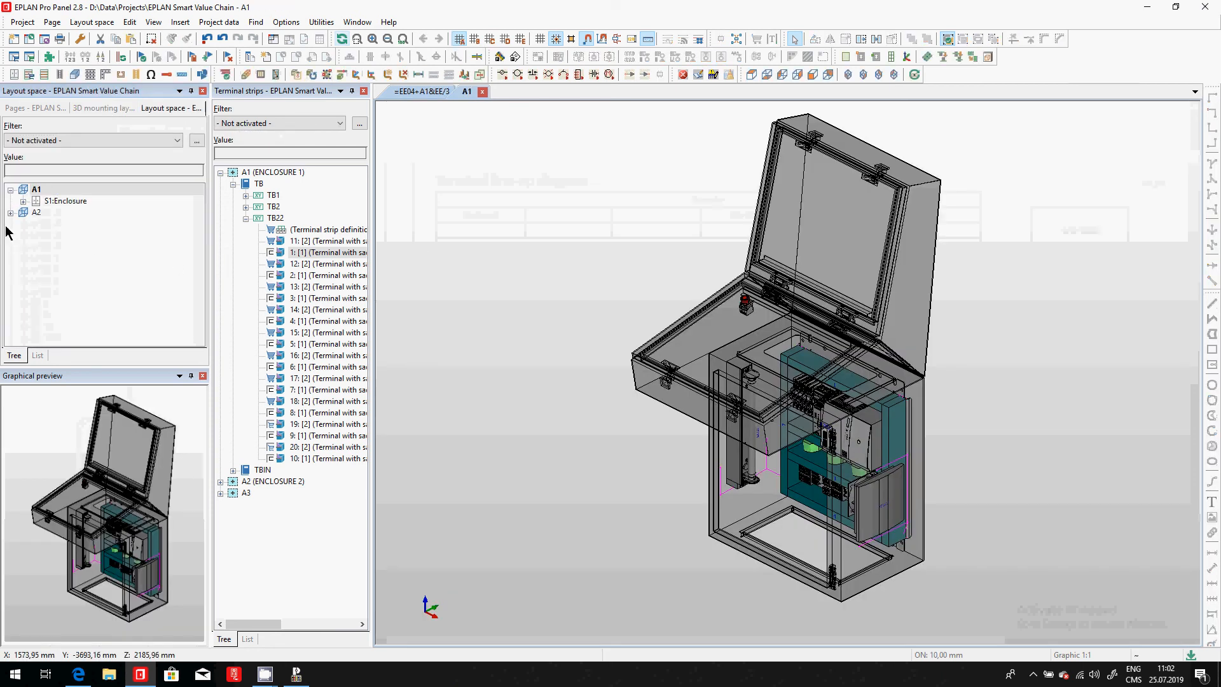
left_click(23, 201)
double_click(79, 223)
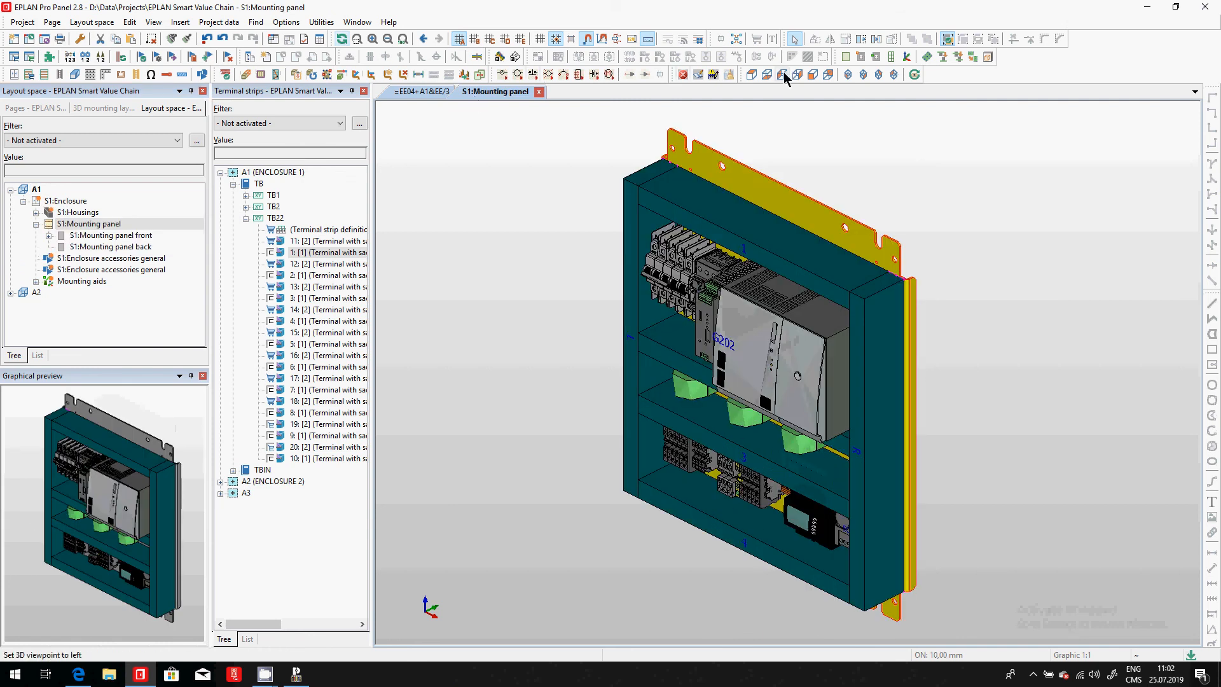
left_click(812, 75)
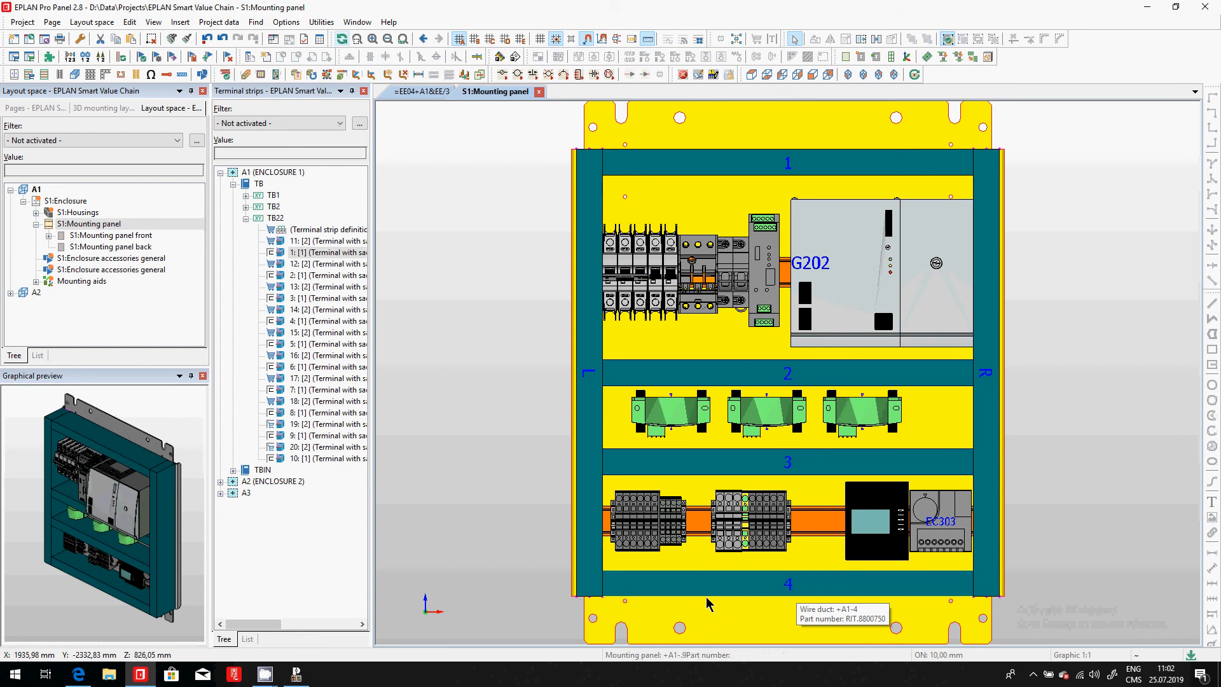
- Move the leftmost terminal strip on the lowest mounting rail up against wire duct L
scroll(707, 595, "up", 2)
scroll(675, 571, "down", 2)
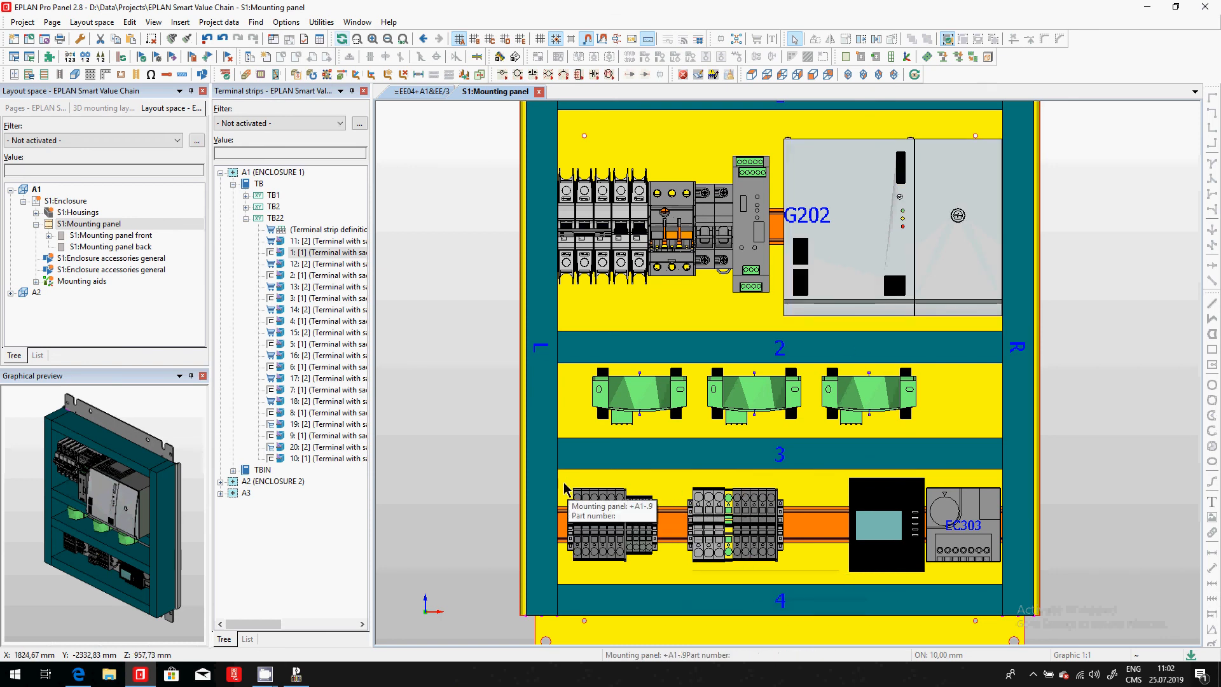
left_click_drag(480, 487, 663, 576)
scroll(560, 571, "up", 2)
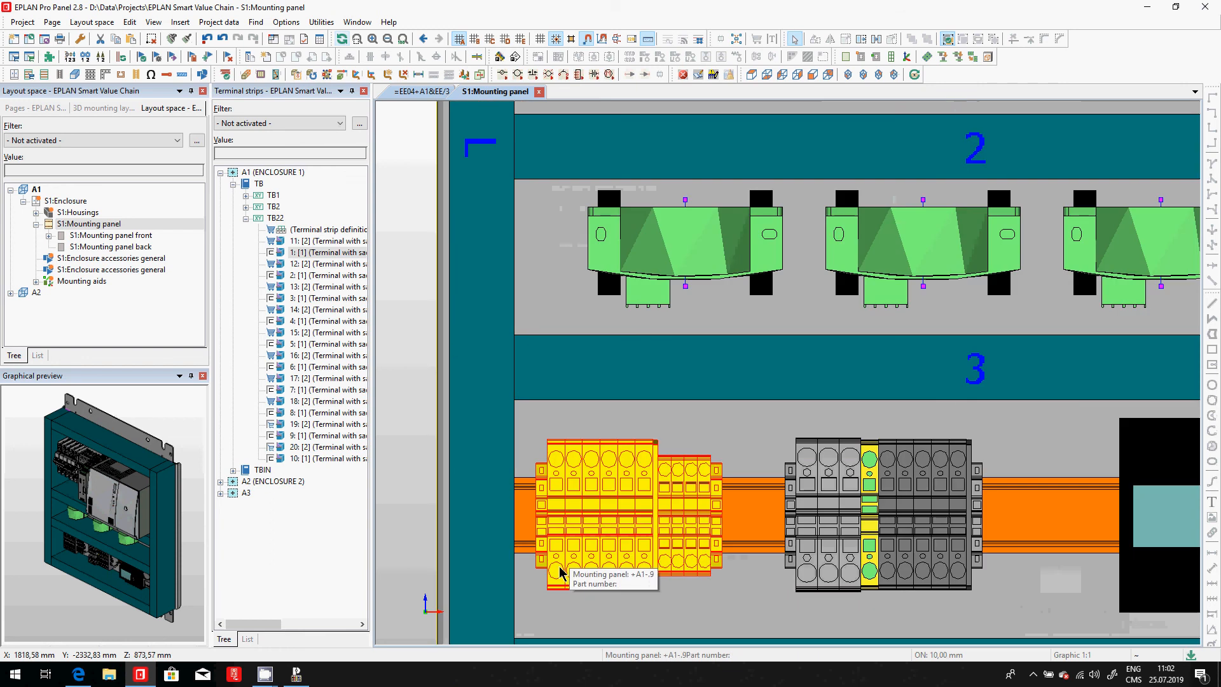
key("v")
left_click(536, 522)
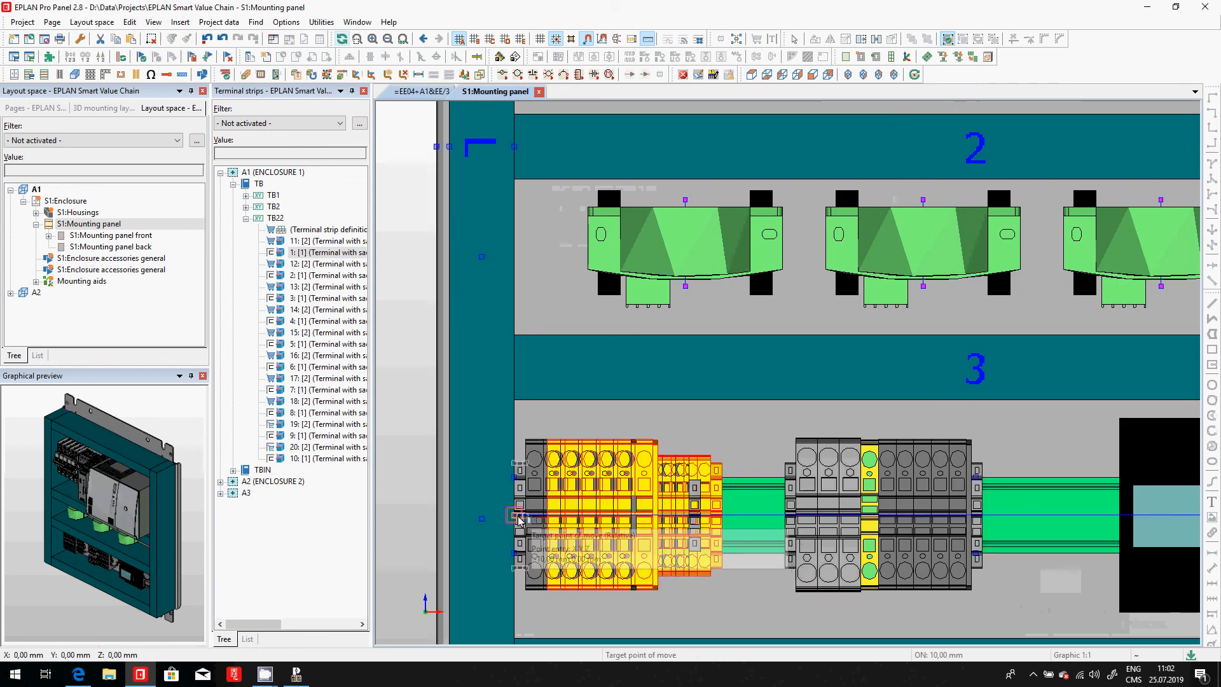
left_click(515, 521)
- Move the second terminal strip along the lowest rail, close beside the first strip, to free rail space
left_click_drag(753, 421, 1011, 608)
key("v")
left_click(786, 516)
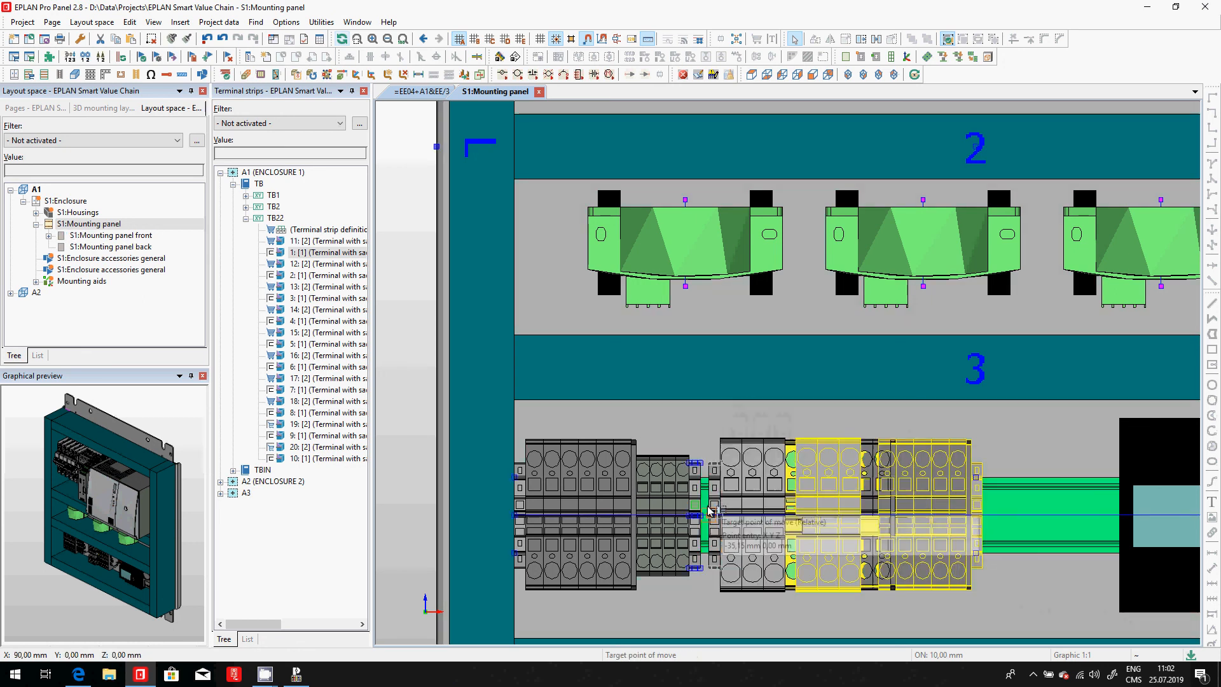
left_click(708, 516)
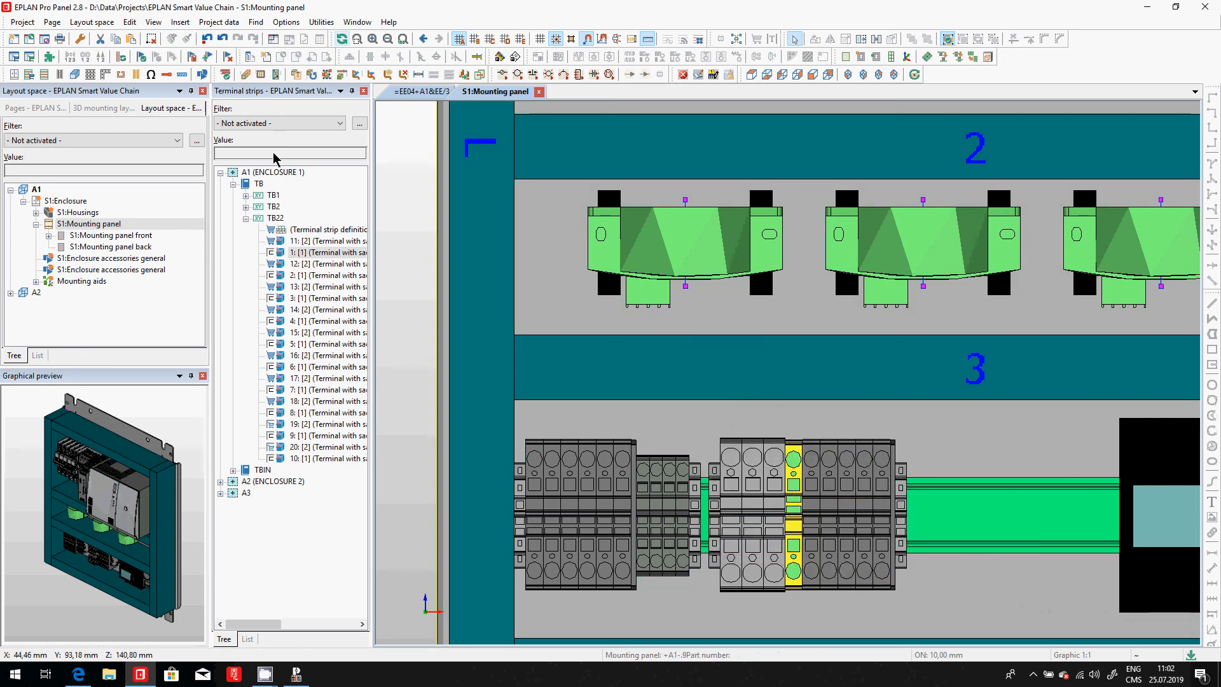
- Place terminal strip TB22 with its terminals TB22:11 to TB22:20 on the lowest rail, directly after the second terminal strip
left_click(113, 110)
scroll(69, 316, "down", 1)
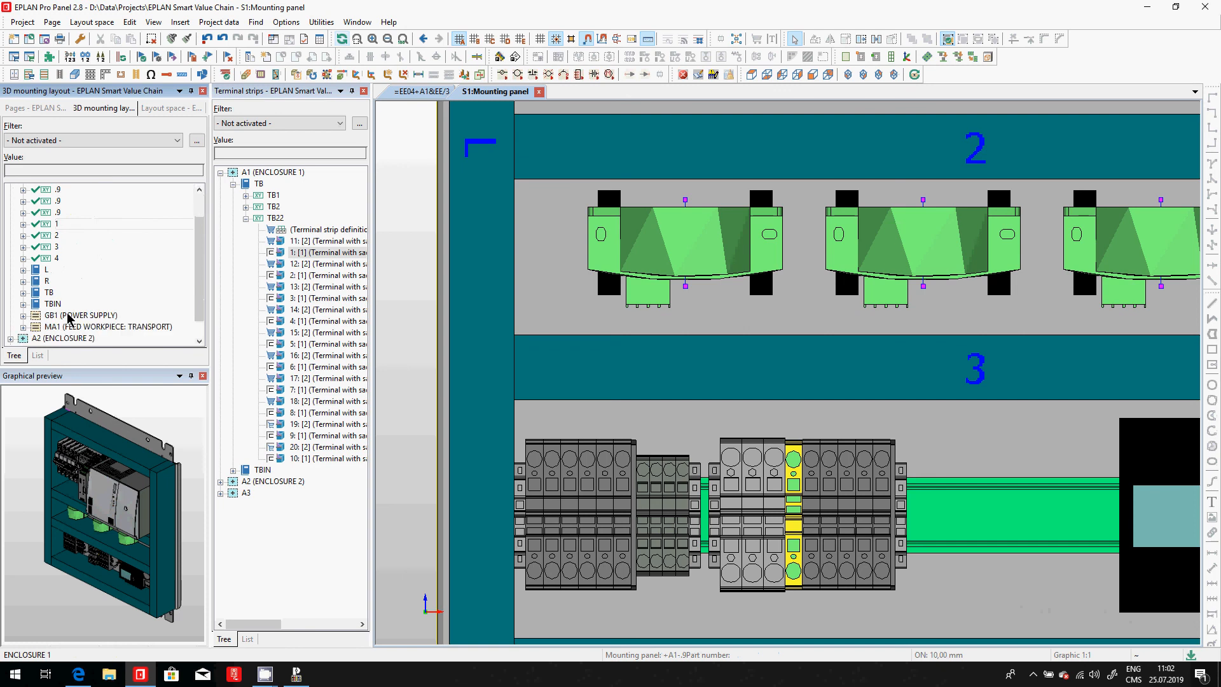
double_click(51, 282)
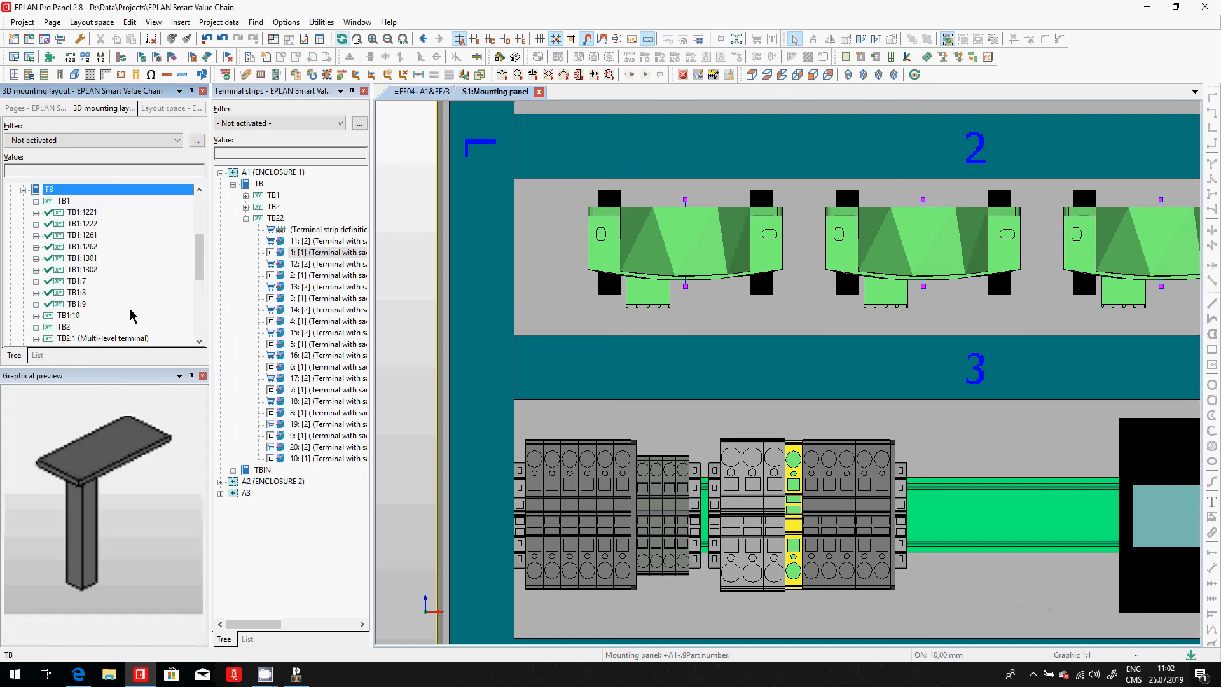
scroll(133, 313, "down", 2)
left_click(66, 258)
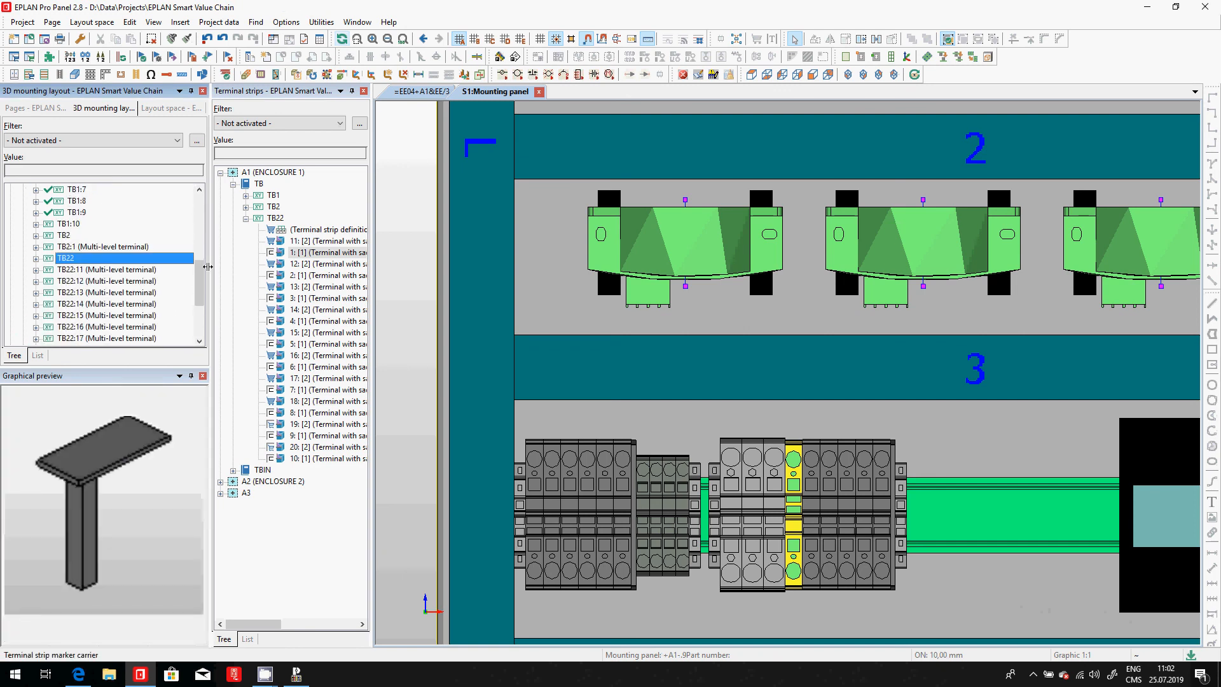
scroll(127, 286, "down", 2)
left_click(152, 294, "shift")
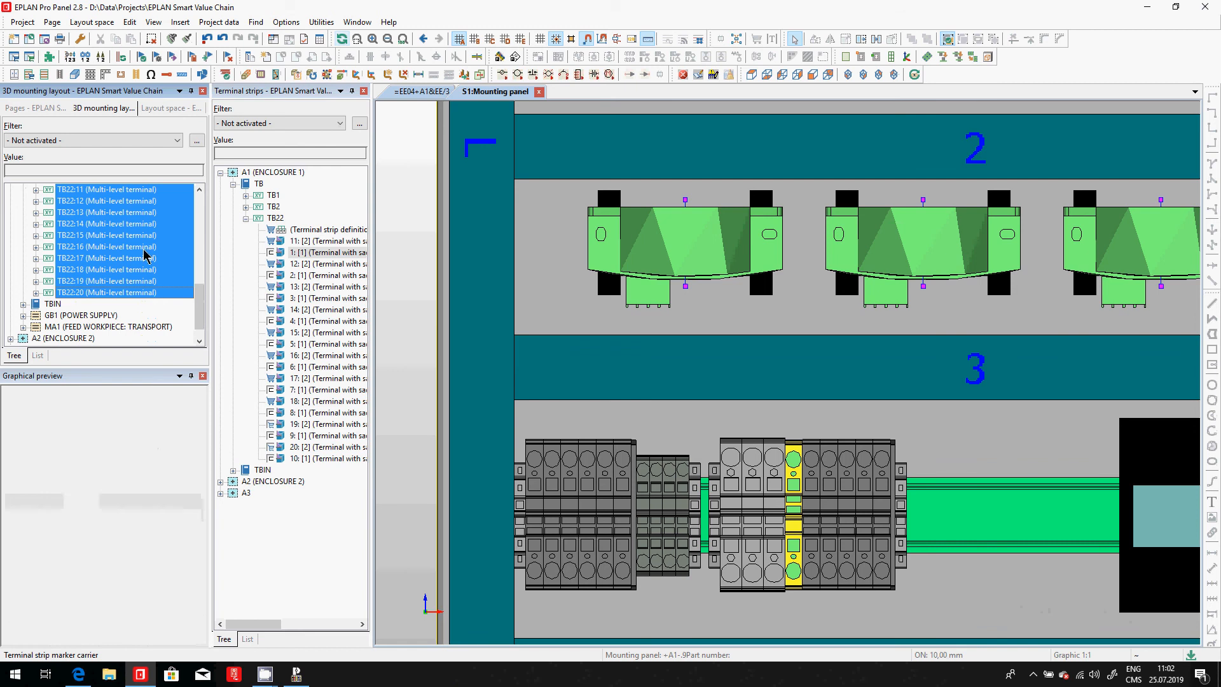
scroll(151, 293, "up", 1)
left_click_drag(374, 287, 951, 502)
left_click(646, 347)
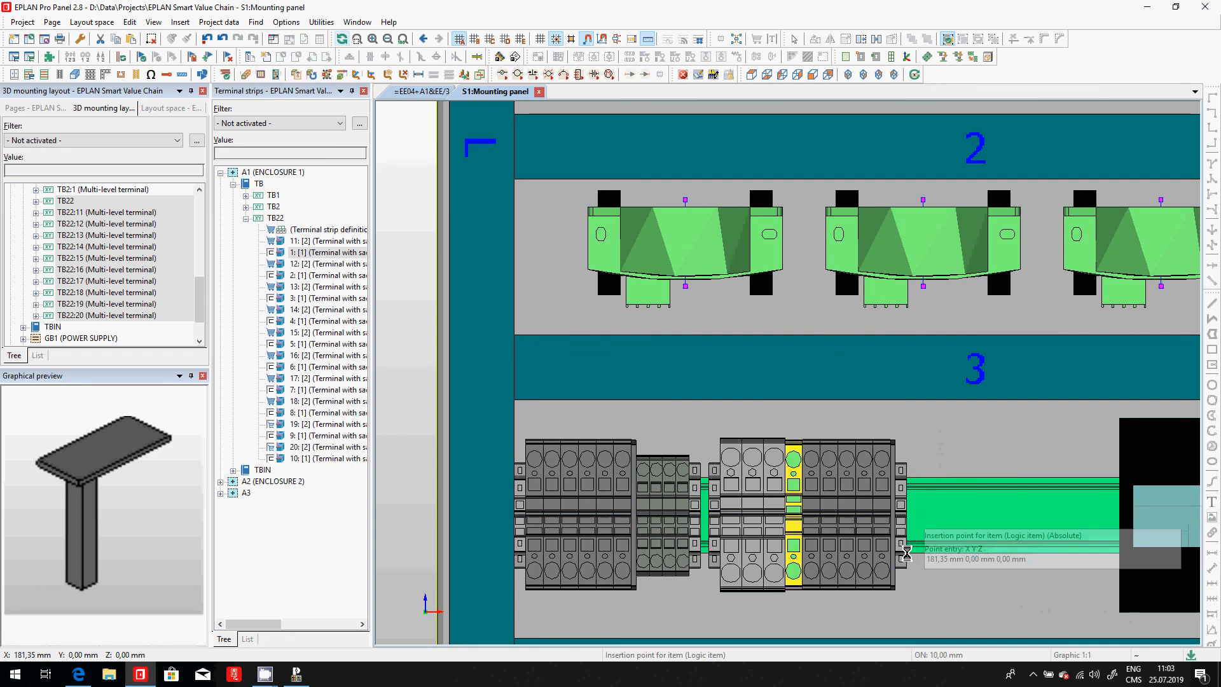
left_click(911, 518)
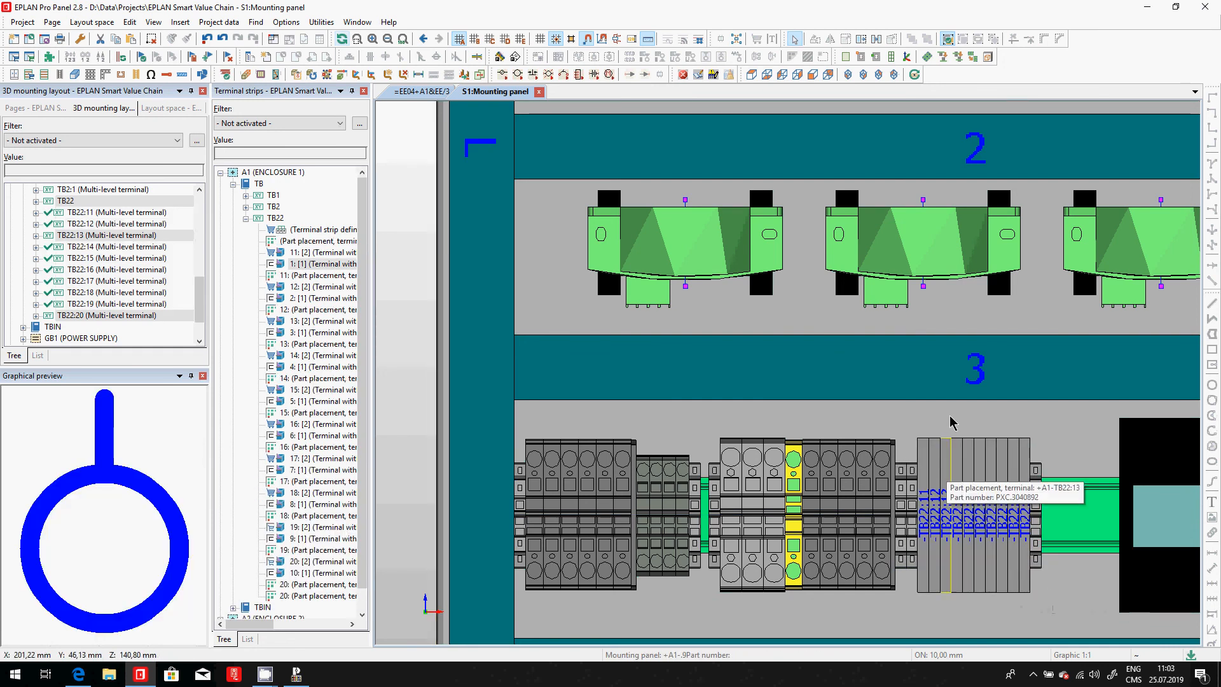
- Check the graphical macro, width, height and depth in the mounting data of part PXC.3040892 assigned to terminal TB22:11
scroll(972, 422, "down", 2)
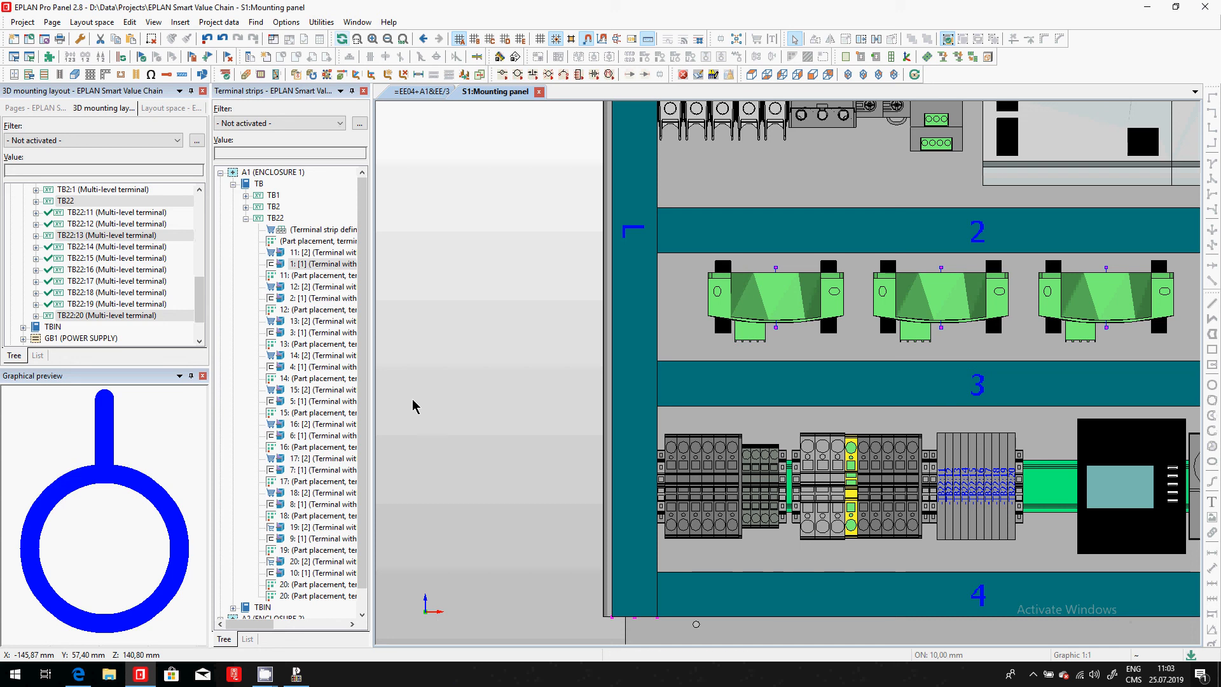
left_click(944, 456)
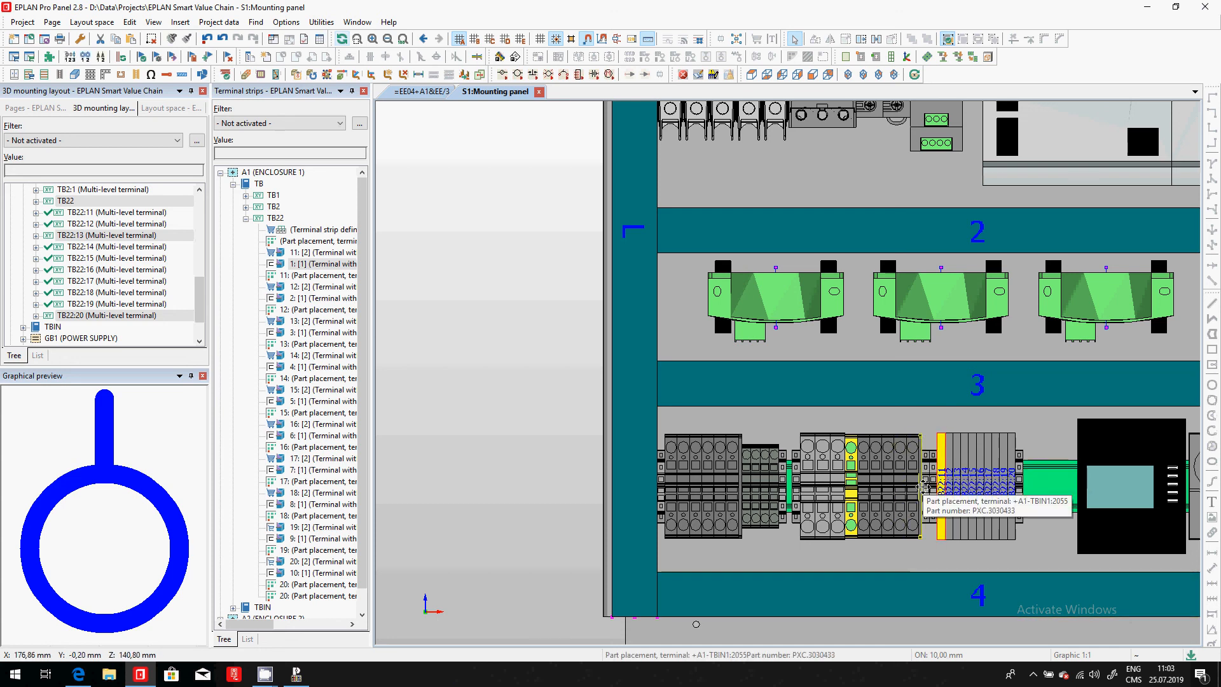
double_click(944, 453)
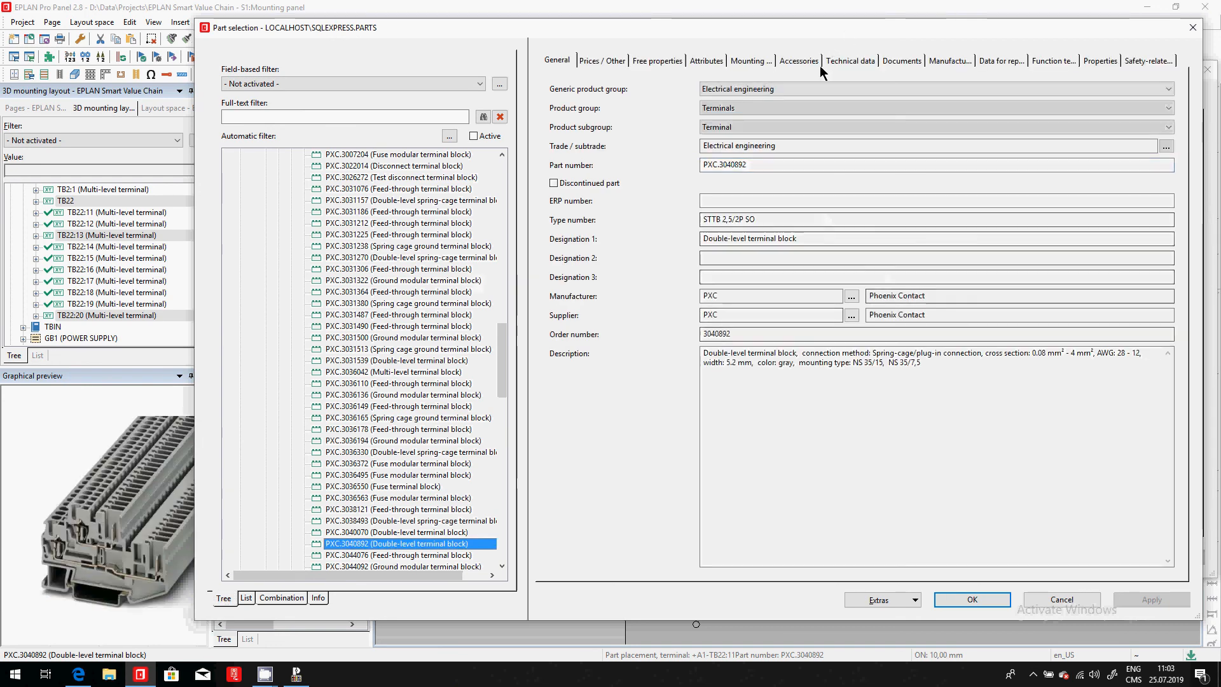
left_click(751, 61)
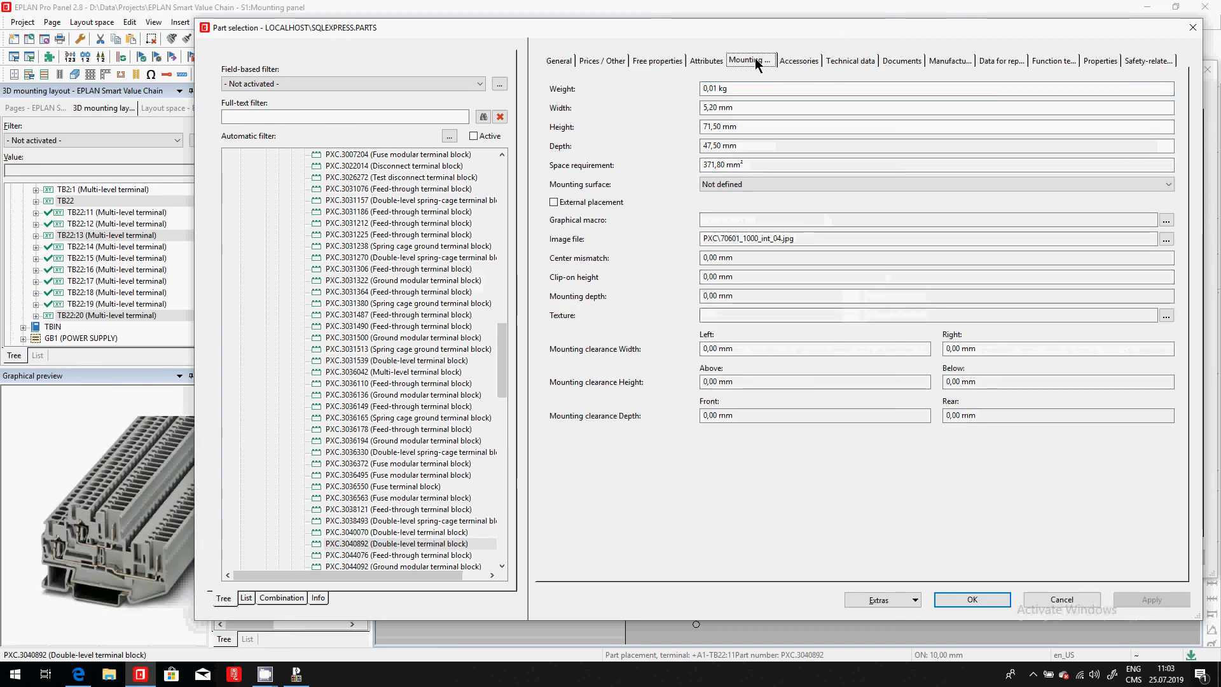
left_click(749, 220)
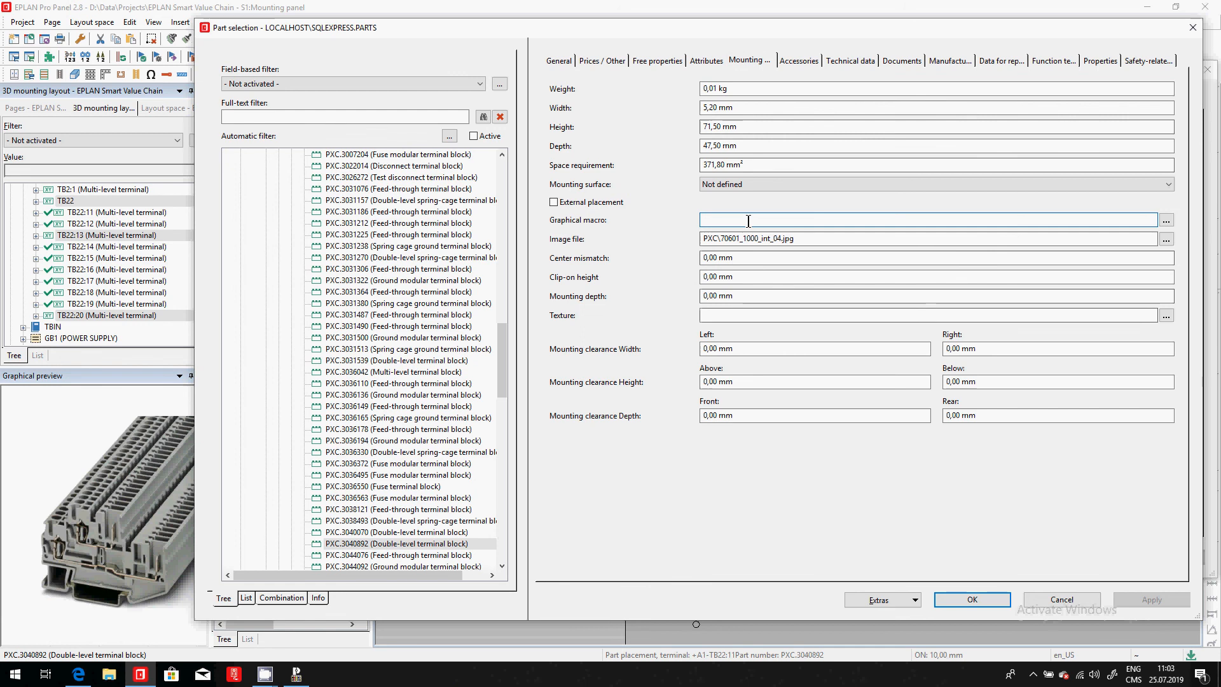
left_click(743, 109)
left_click(758, 126)
left_click(805, 147)
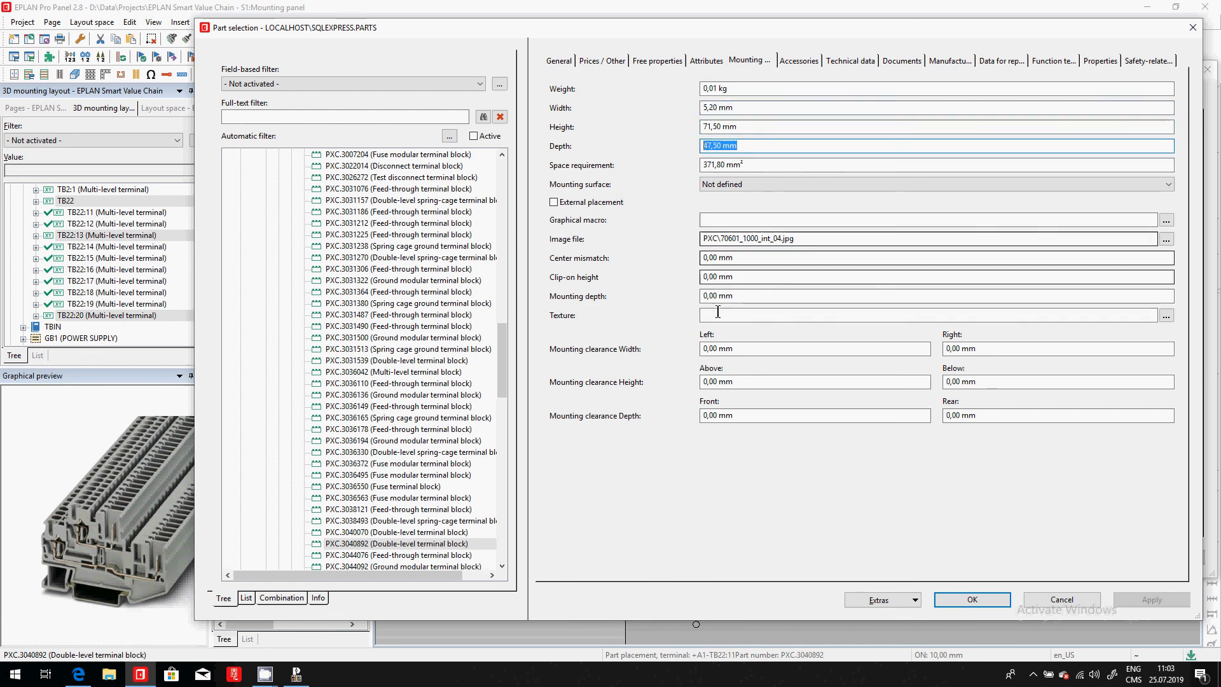
left_click(1069, 600)
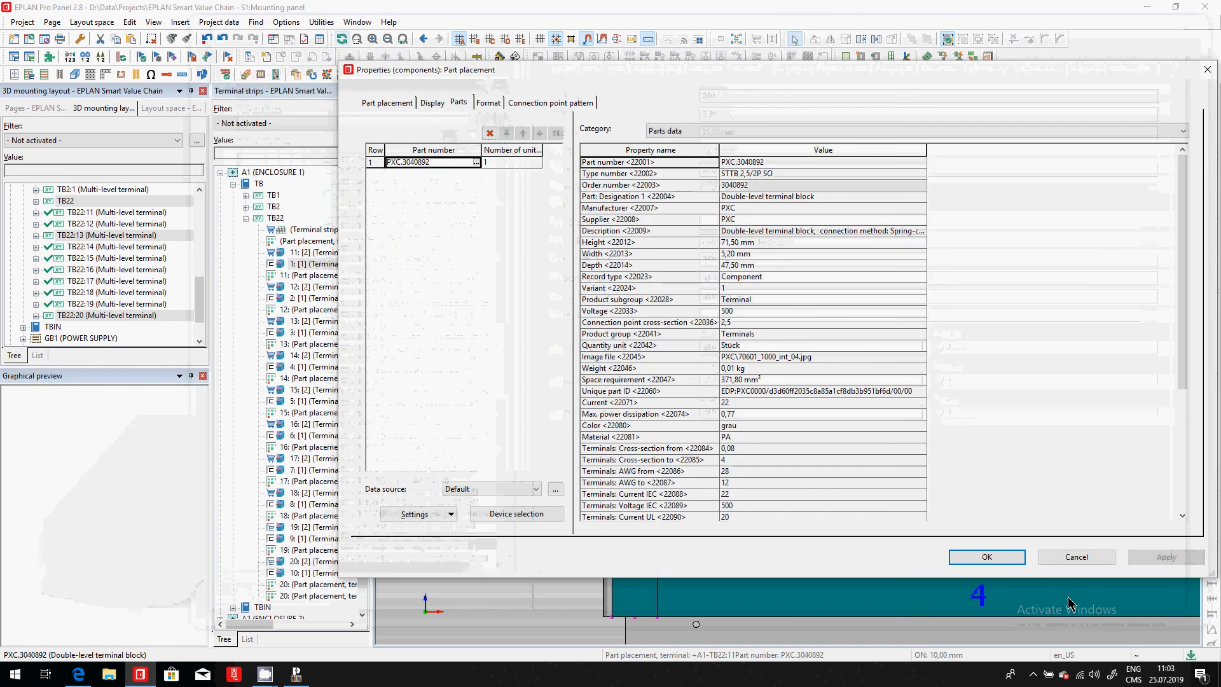
left_click(1068, 558)
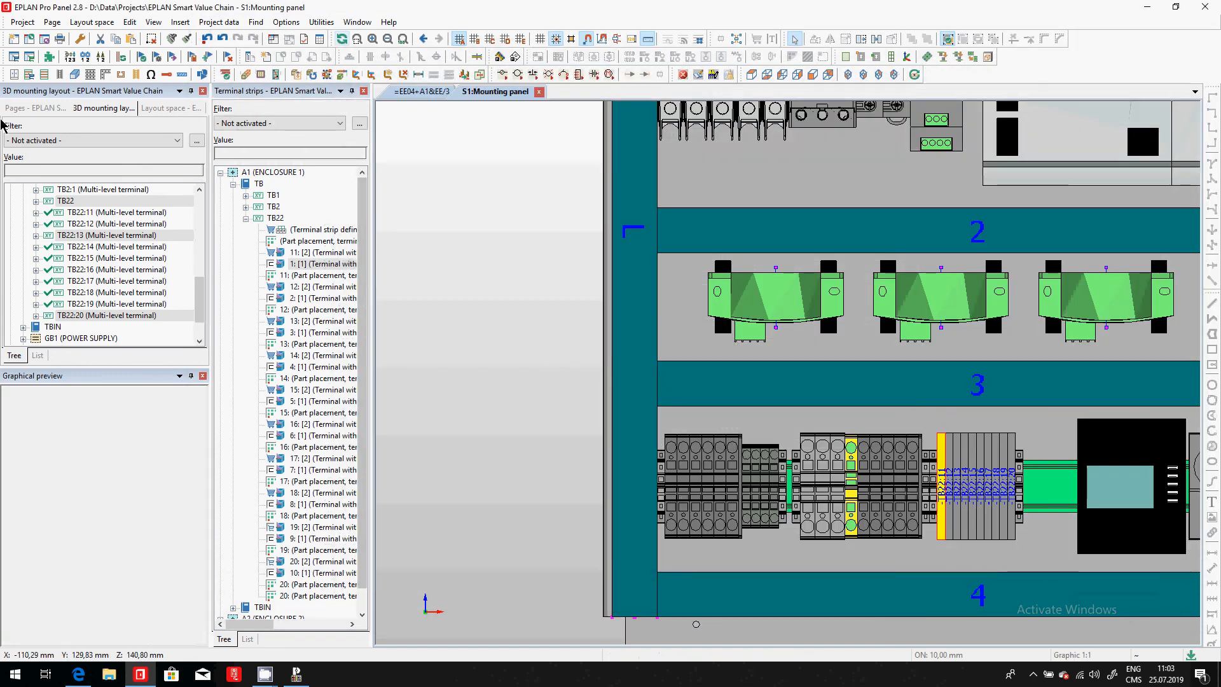
- Open the terminal line-up diagram of strip +A1-TB22, page 3 under enclosure A1 of EE04, to check its updated content
left_click(21, 109)
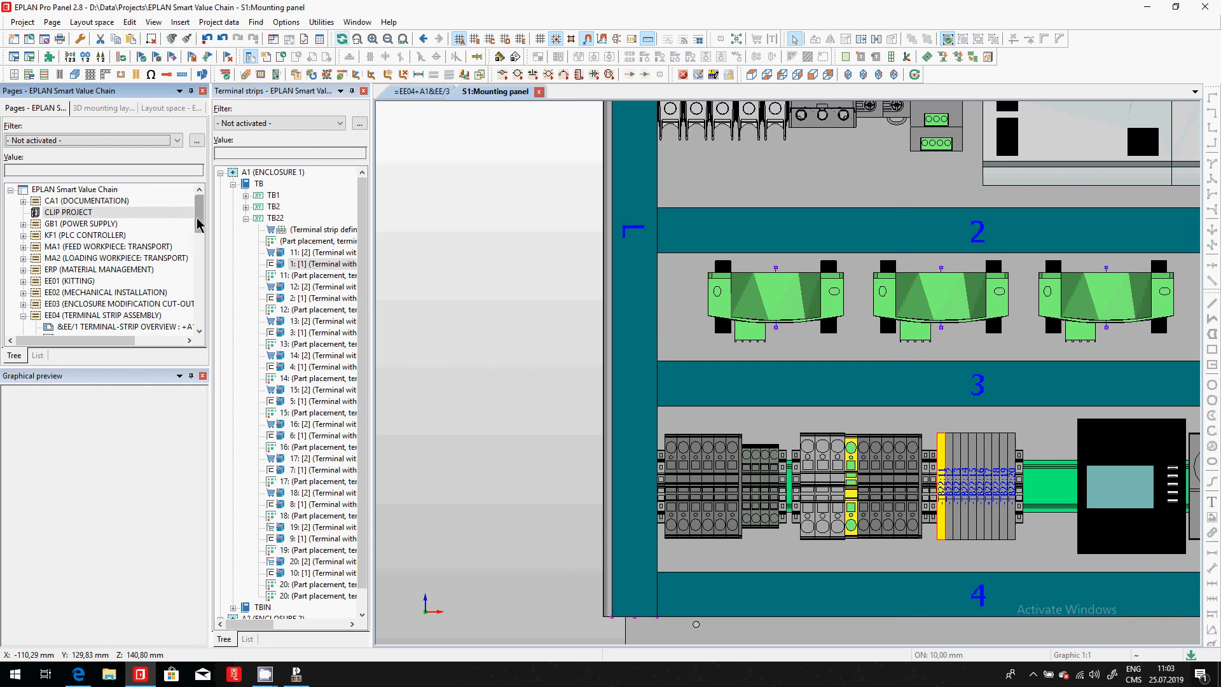
left_click_drag(201, 220, 200, 246)
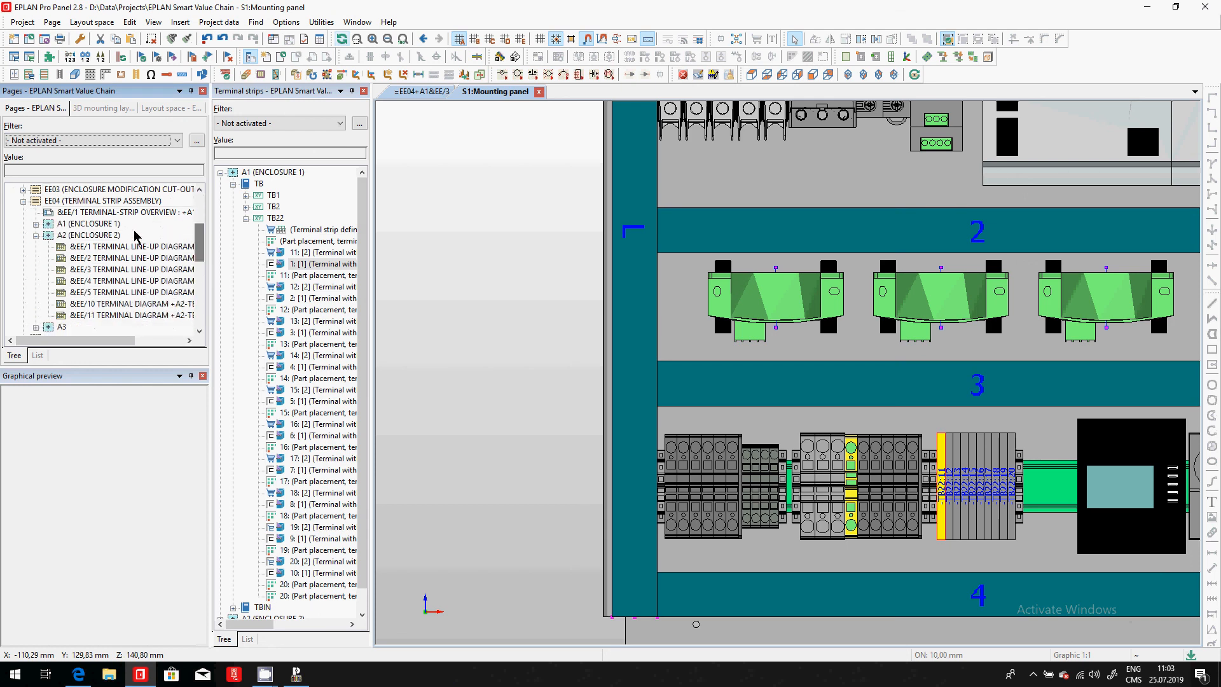
double_click(141, 280)
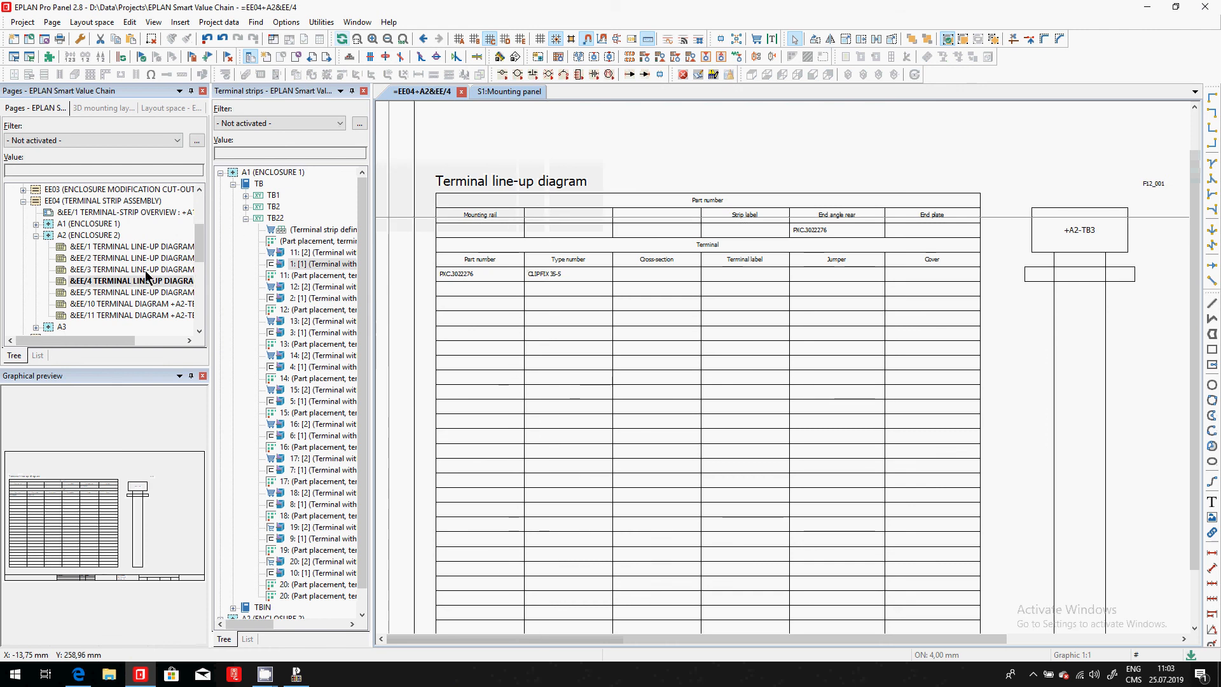
double_click(114, 224)
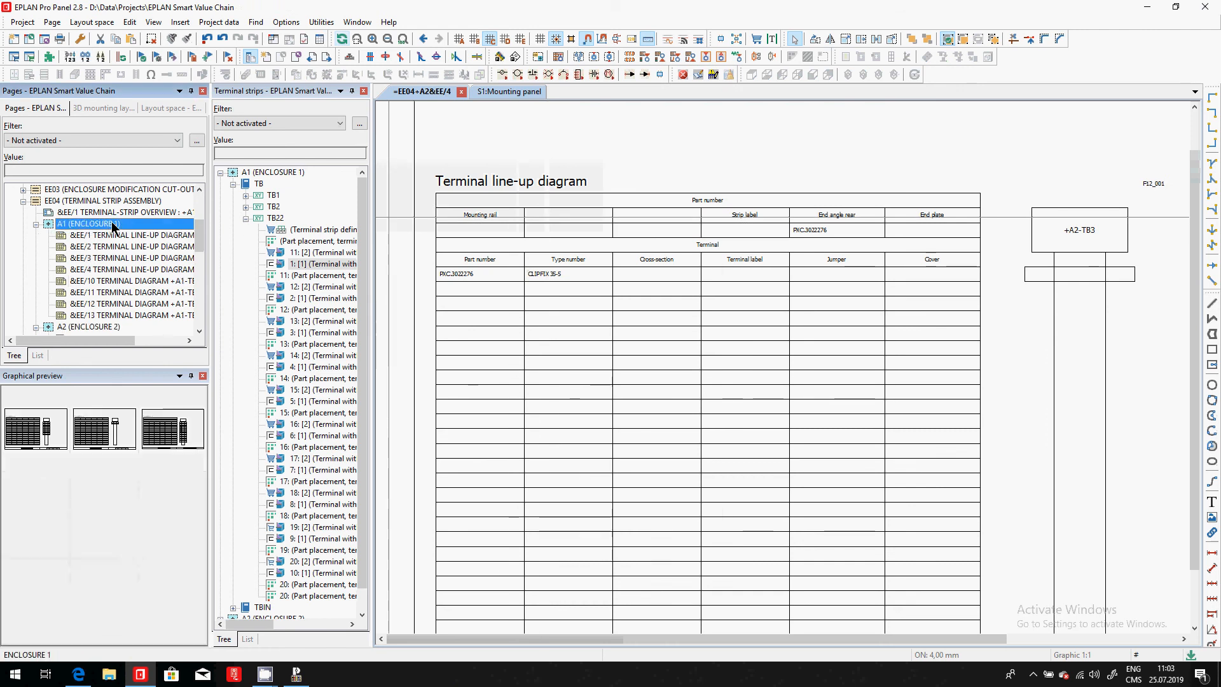
left_click(144, 259)
double_click(144, 260)
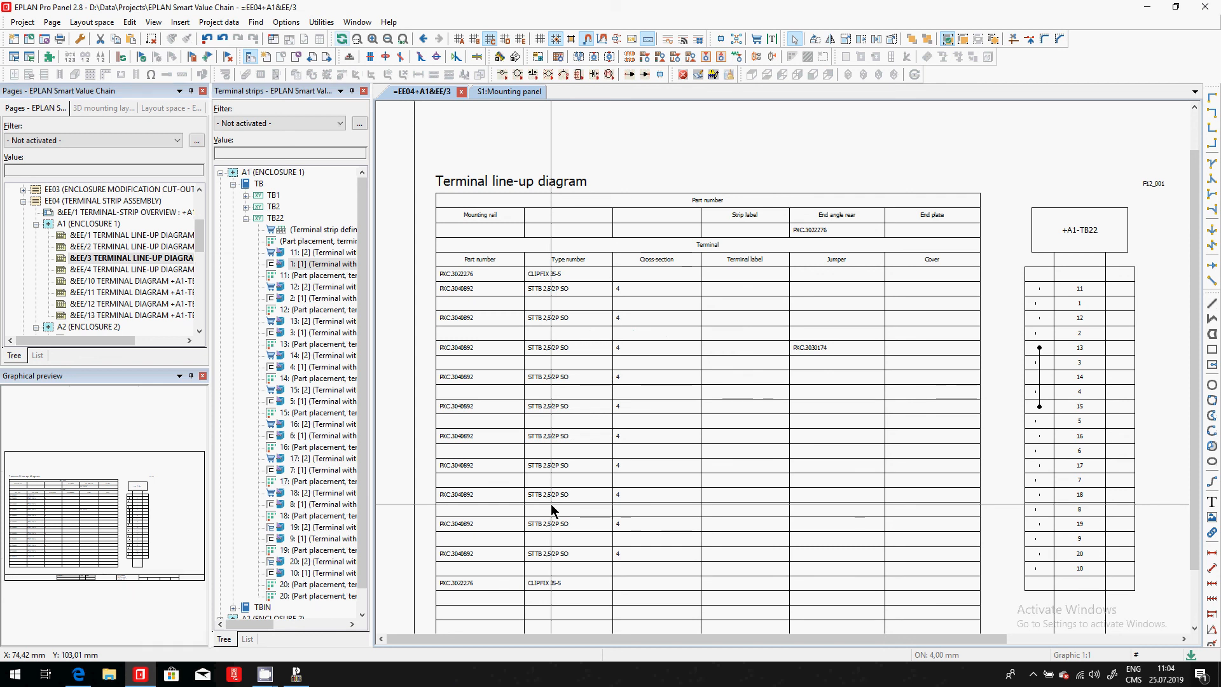
key("alt+Tab")
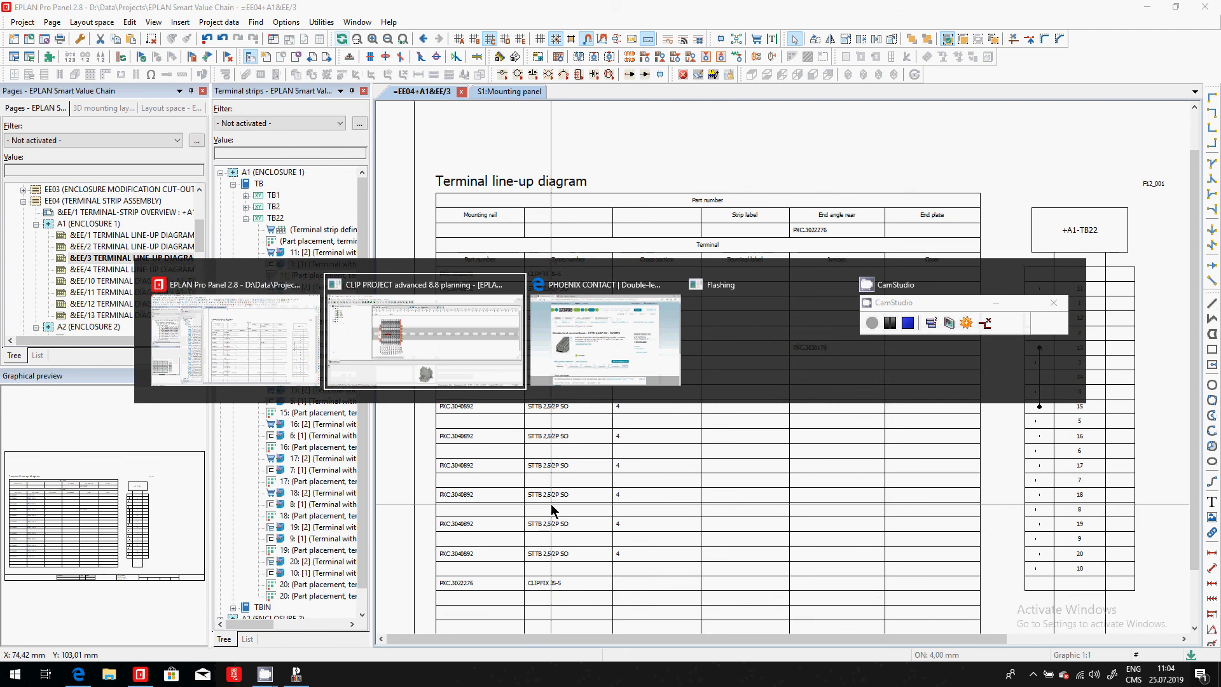
key("alt+Tab")
key("alt+Tab")
key("alt+Tab")
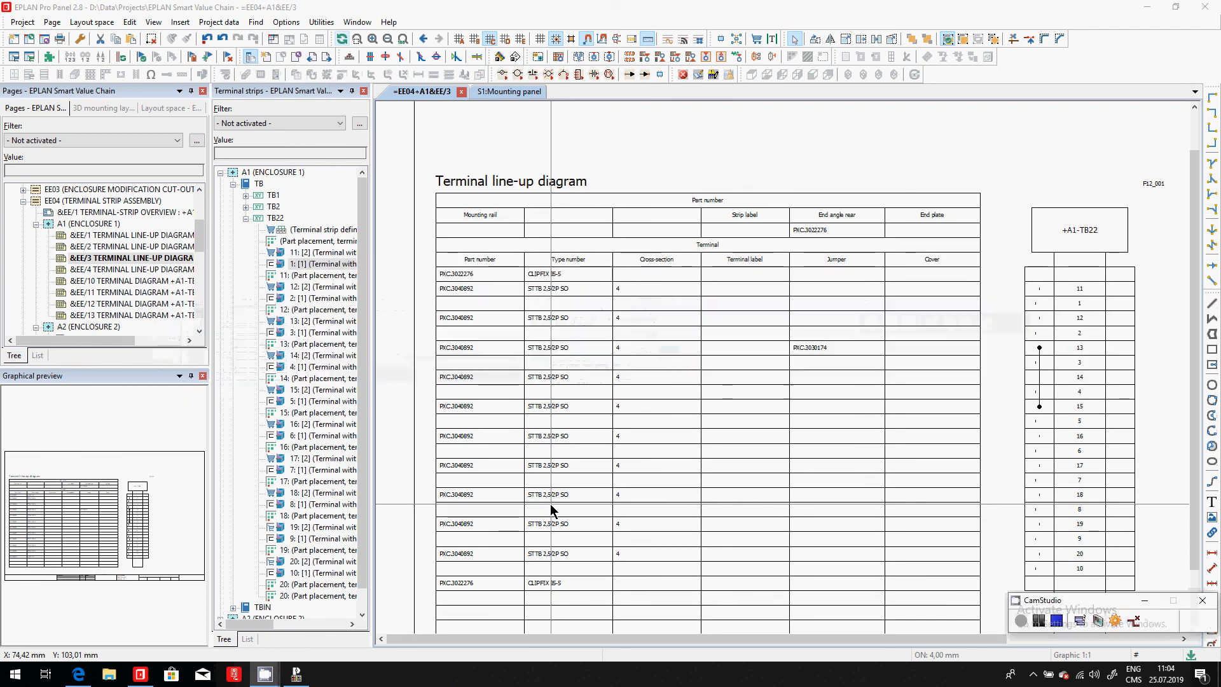
- Open terminal strip TB22 for editing and add the Level property to the Default scheme's column configuration
left_click(278, 218)
right_click(278, 218)
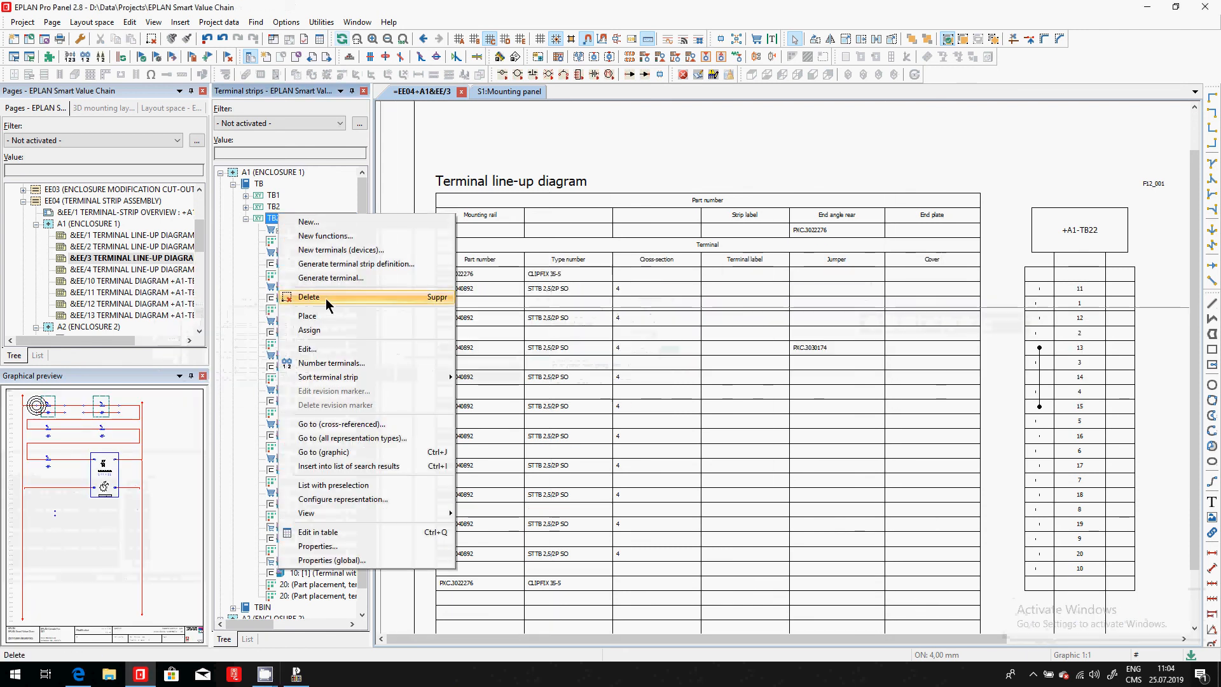
left_click(326, 348)
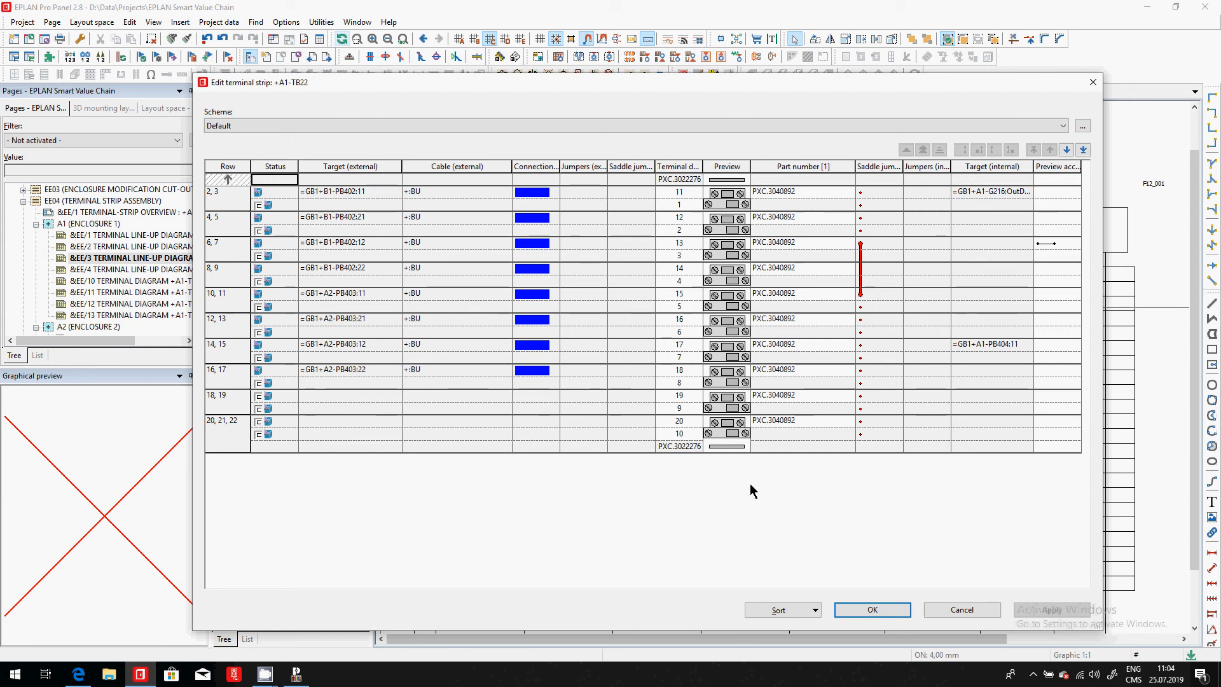
left_click(1083, 125)
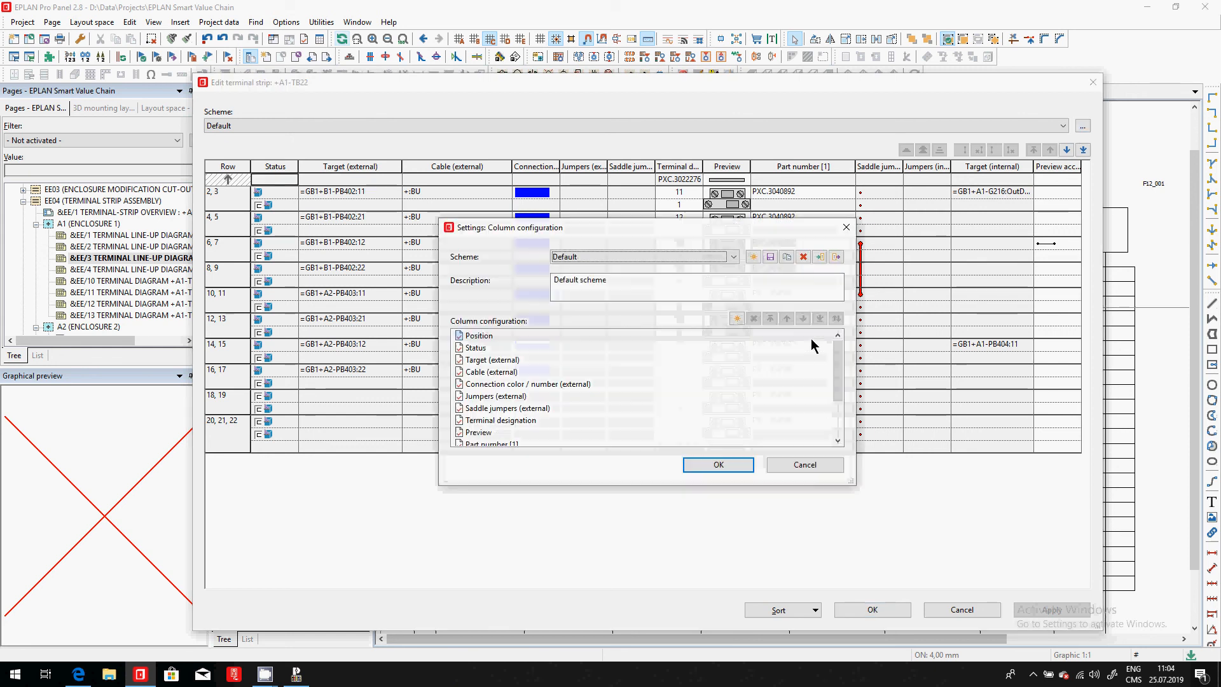
left_click(737, 318)
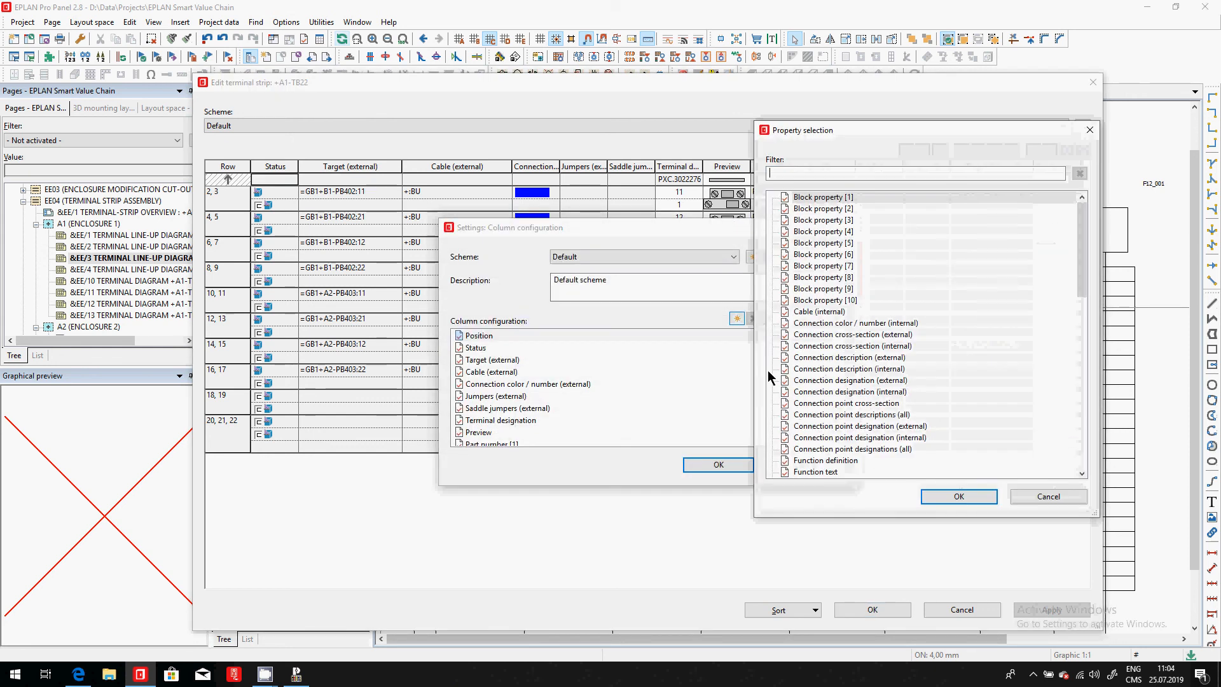
type("level")
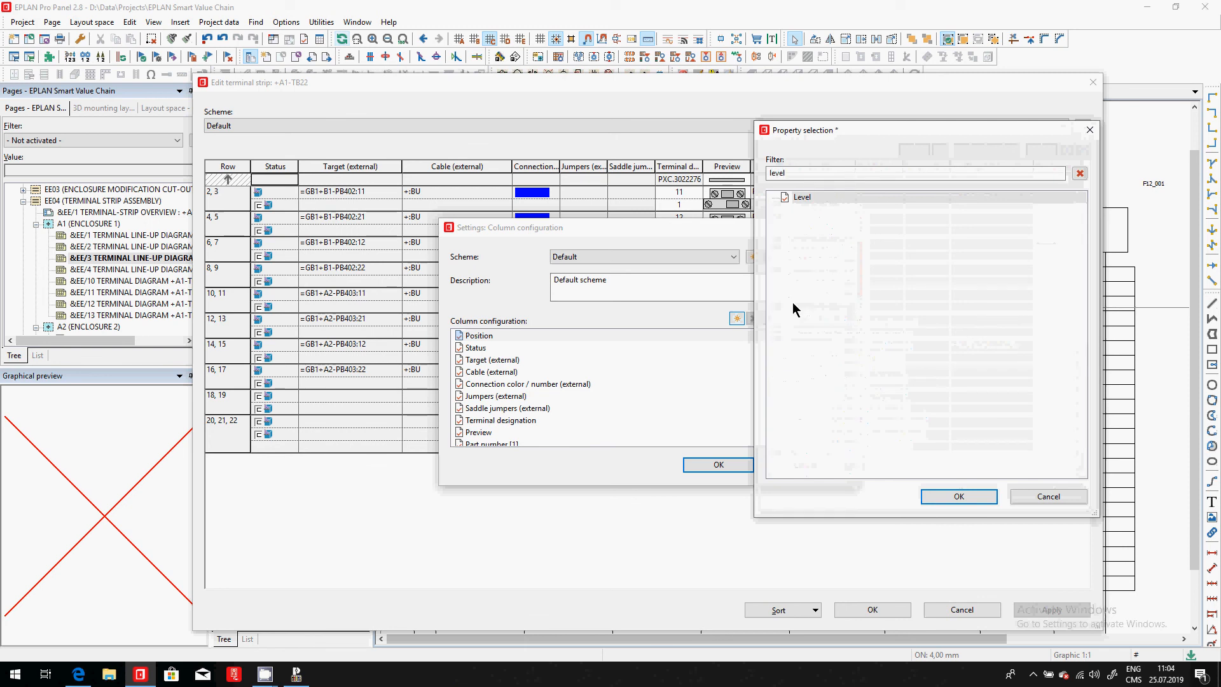
double_click(791, 197)
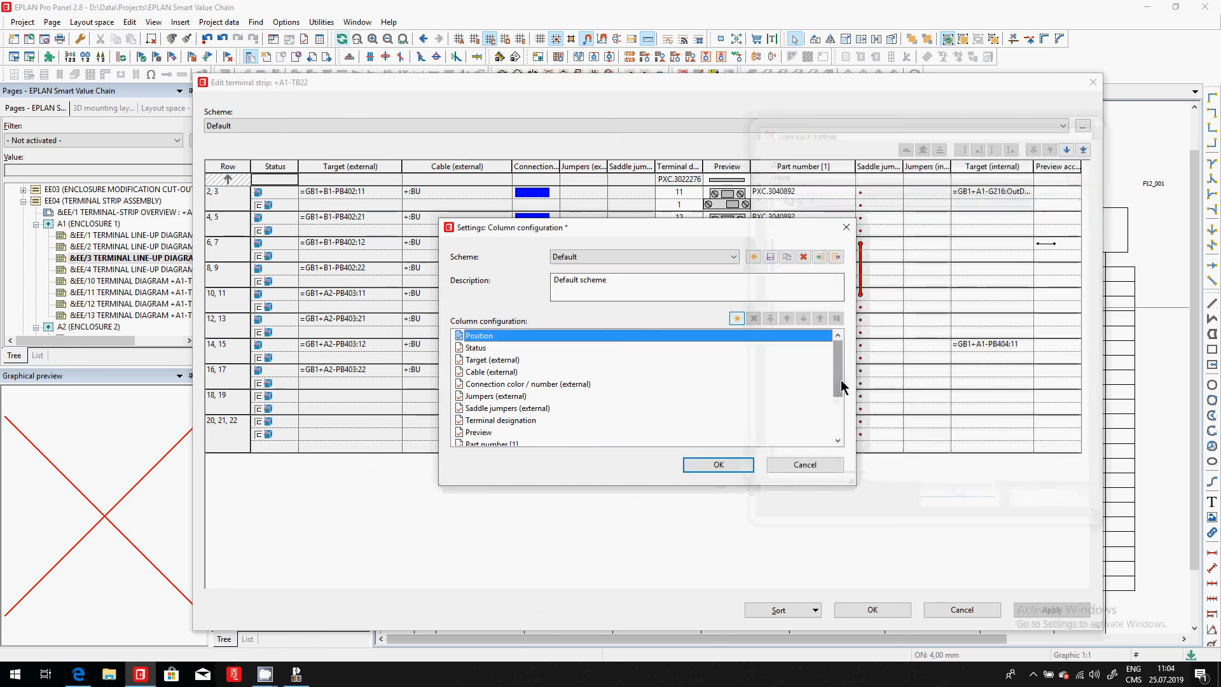
- Move the Level column directly after Terminal designation and accept the column configuration
left_click_drag(840, 369, 839, 407)
left_click(477, 435)
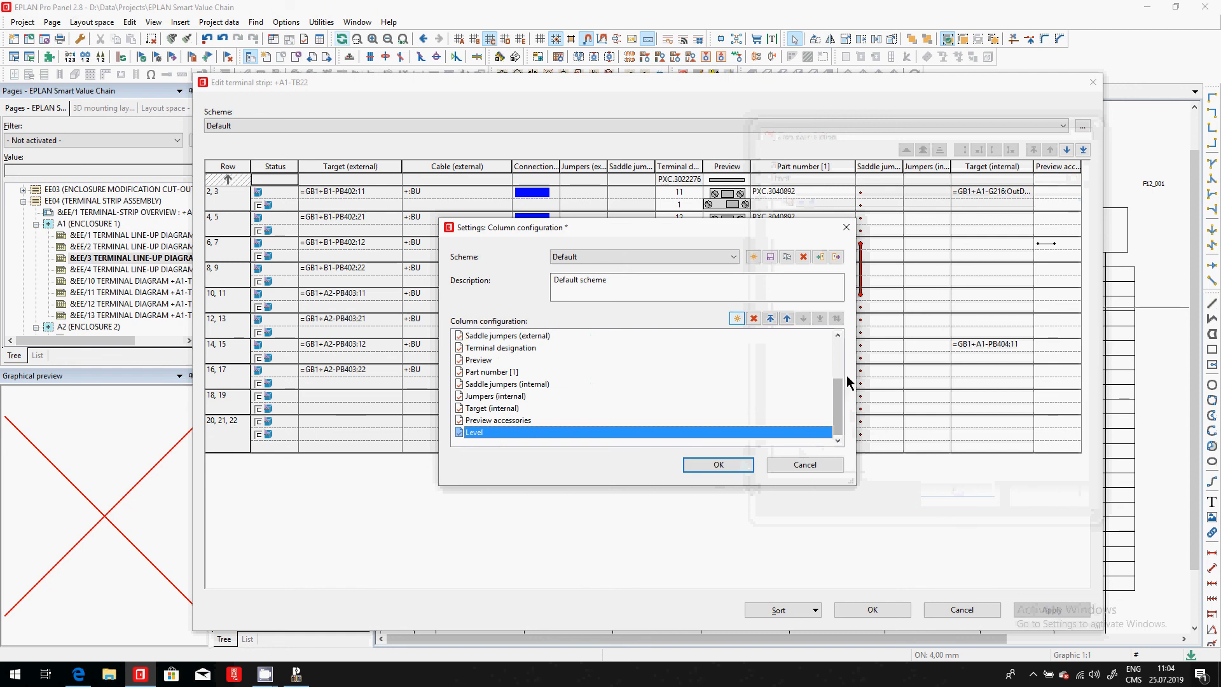
left_click(787, 318)
left_click(787, 318)
left_click(787, 318)
left_click(787, 318)
left_click(787, 318)
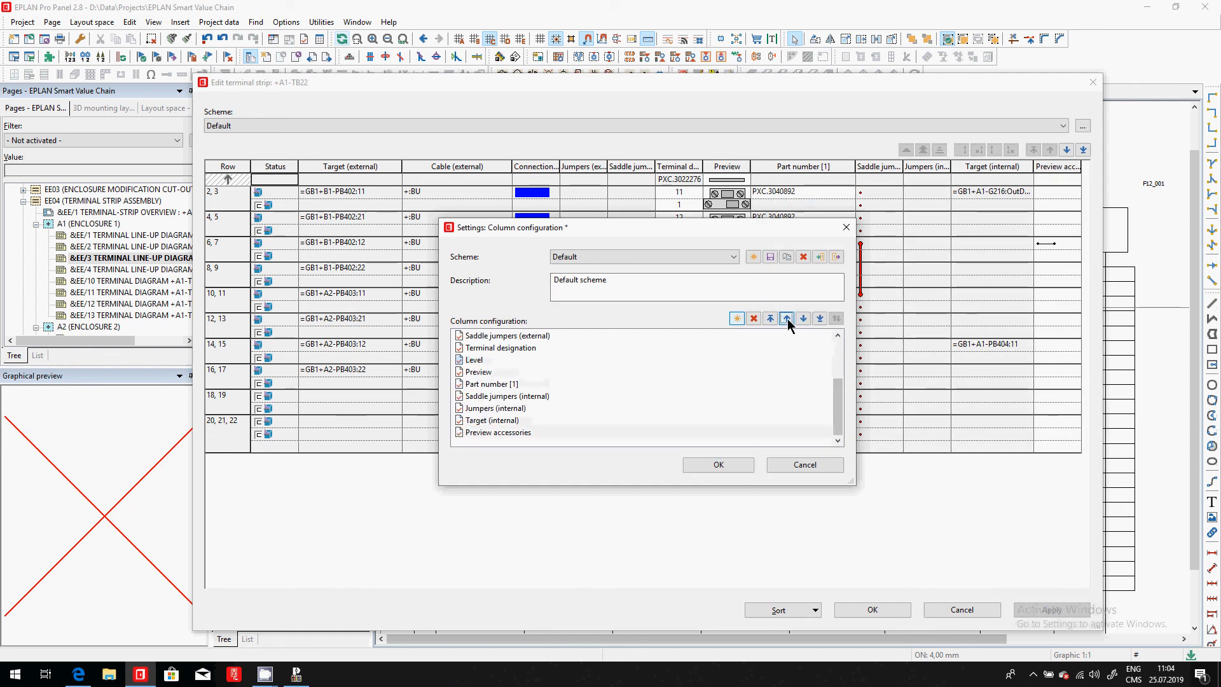
left_click(737, 468)
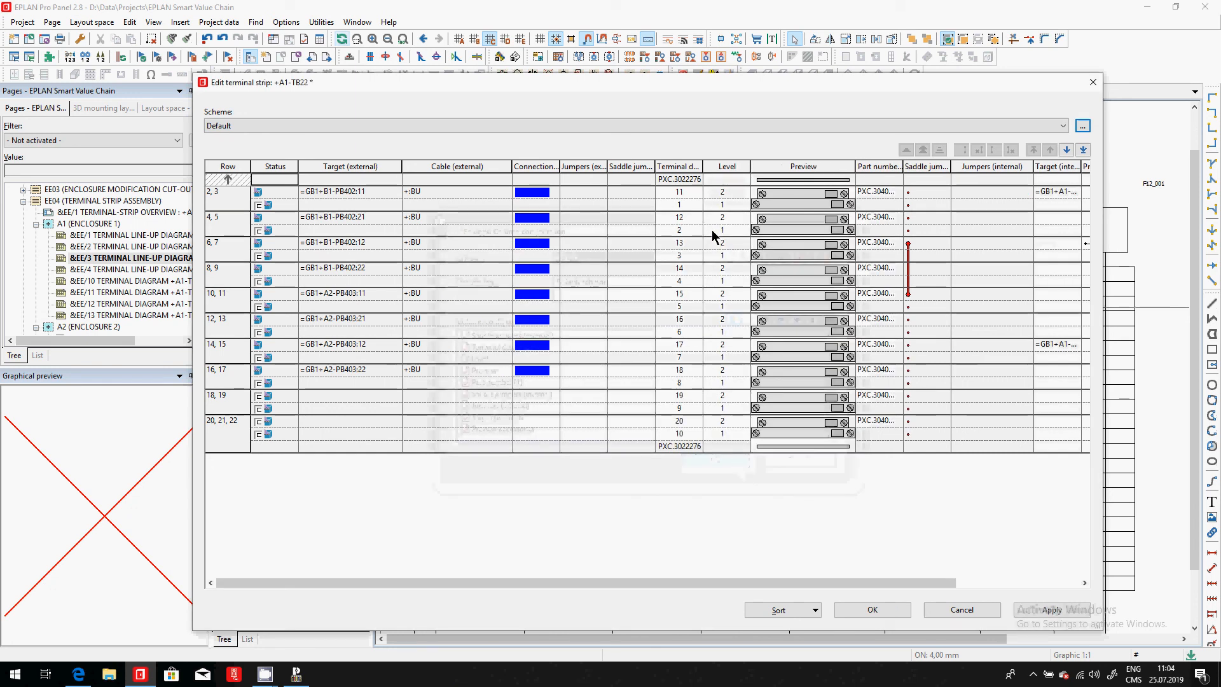
- Check the level assignments of terminals 11 and 12 with their lower-level counterparts and accept the TB22 terminal strip edits
left_click(725, 192)
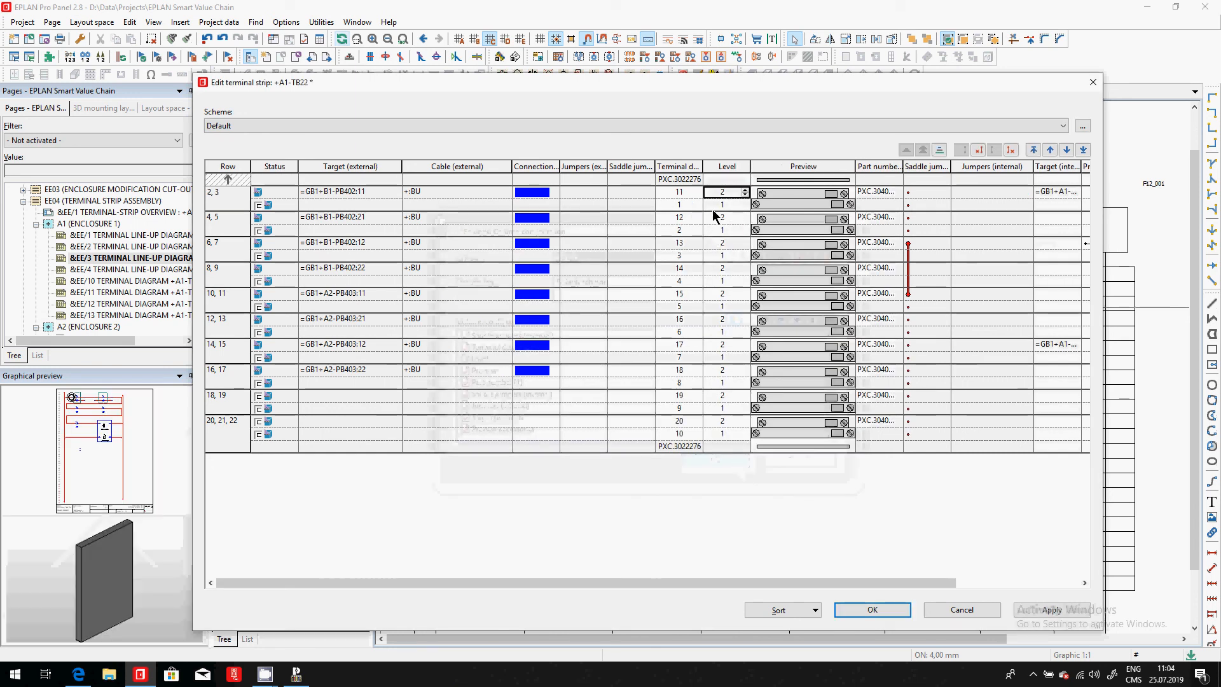
left_click(722, 230)
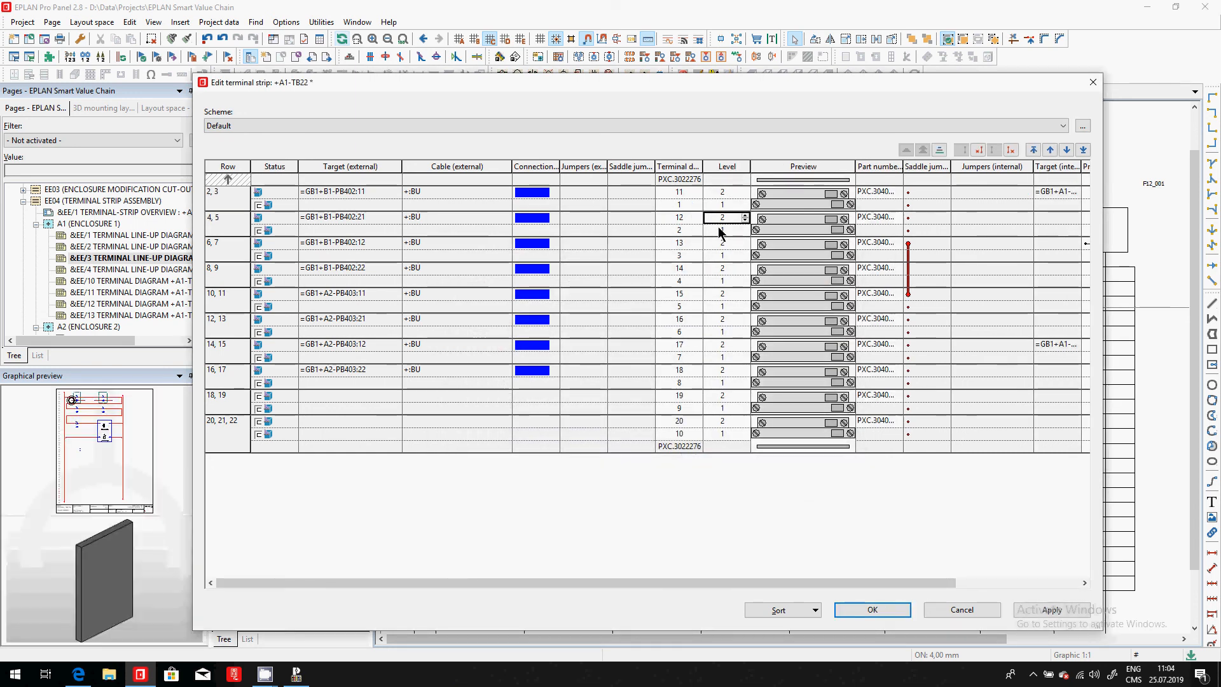
left_click(225, 218)
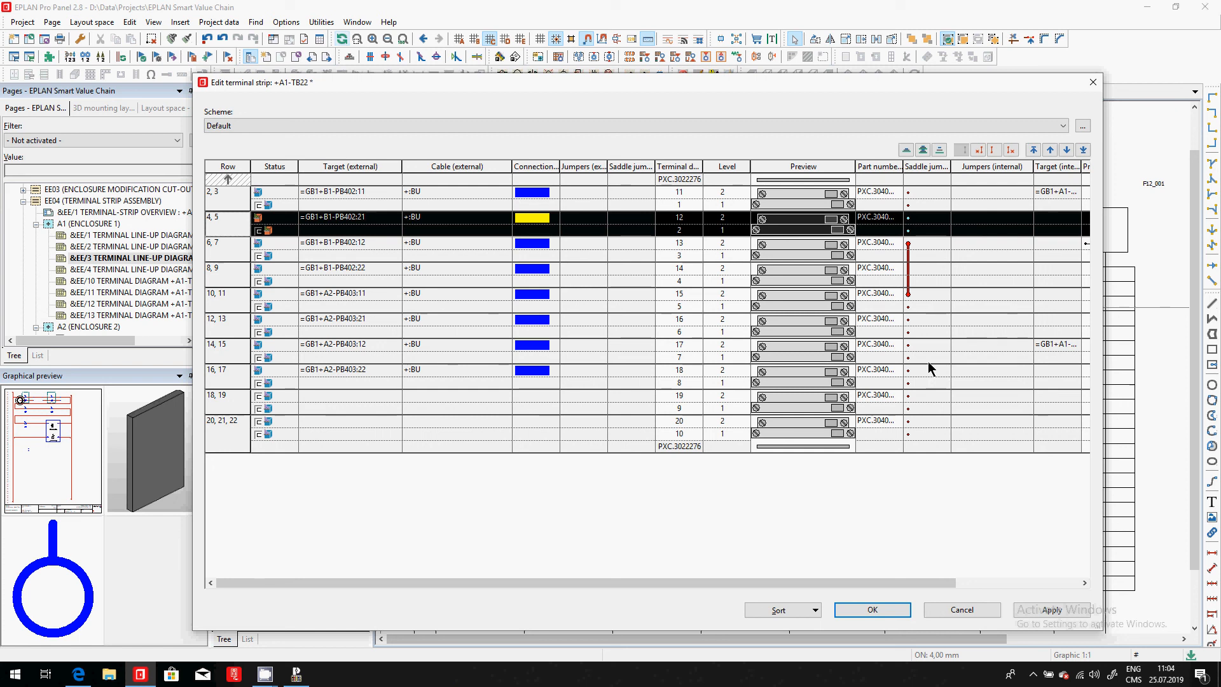
left_click(884, 609)
- Switch to the web browser and show the EPLAN Canada start page
key("alt+Tab")
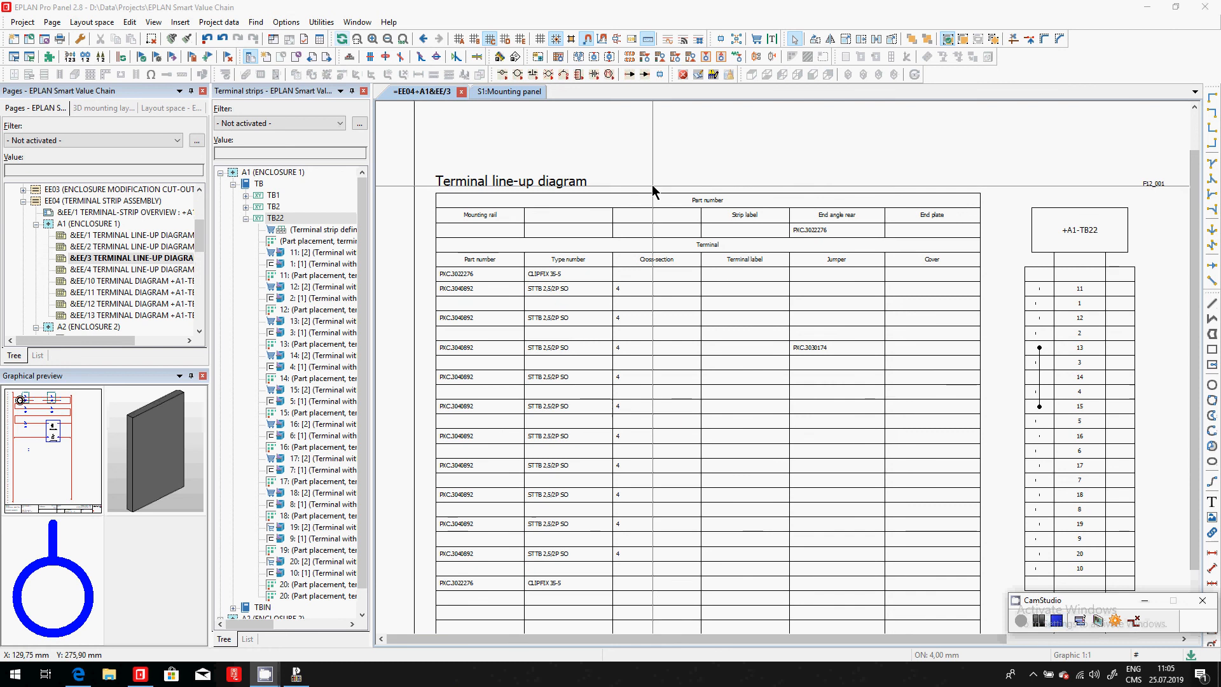
key("alt+Tab")
key("alt+Tab")
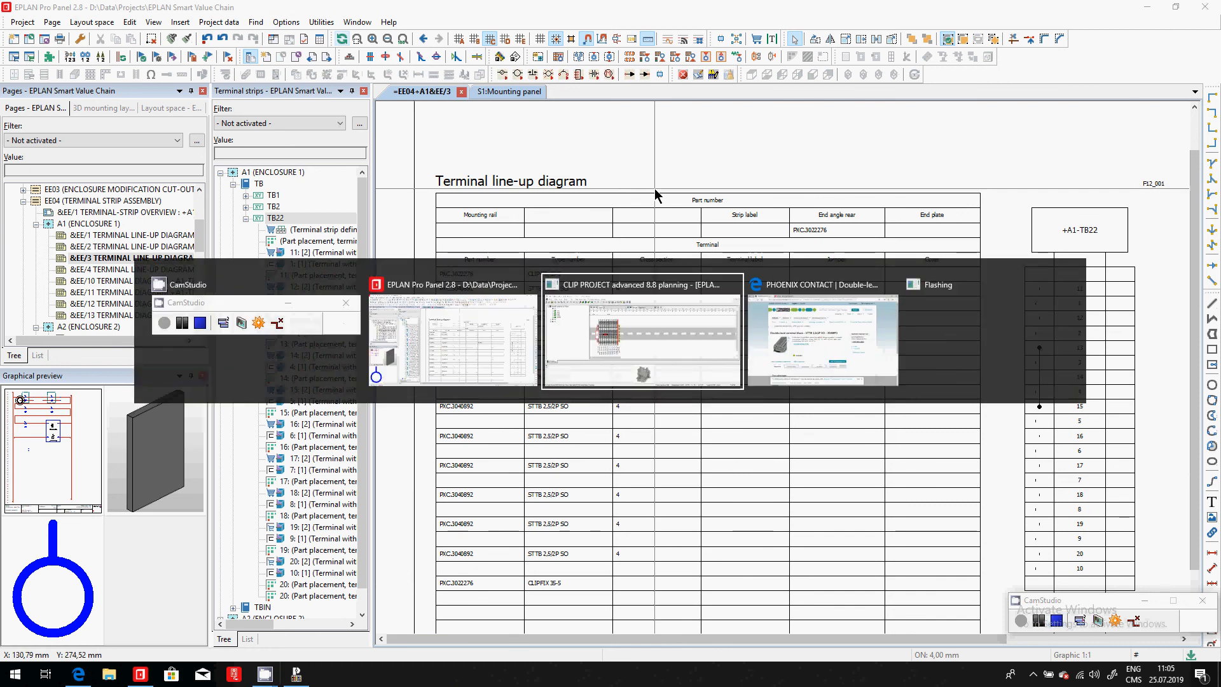
key("alt+Tab")
key("ctrl+Tab")
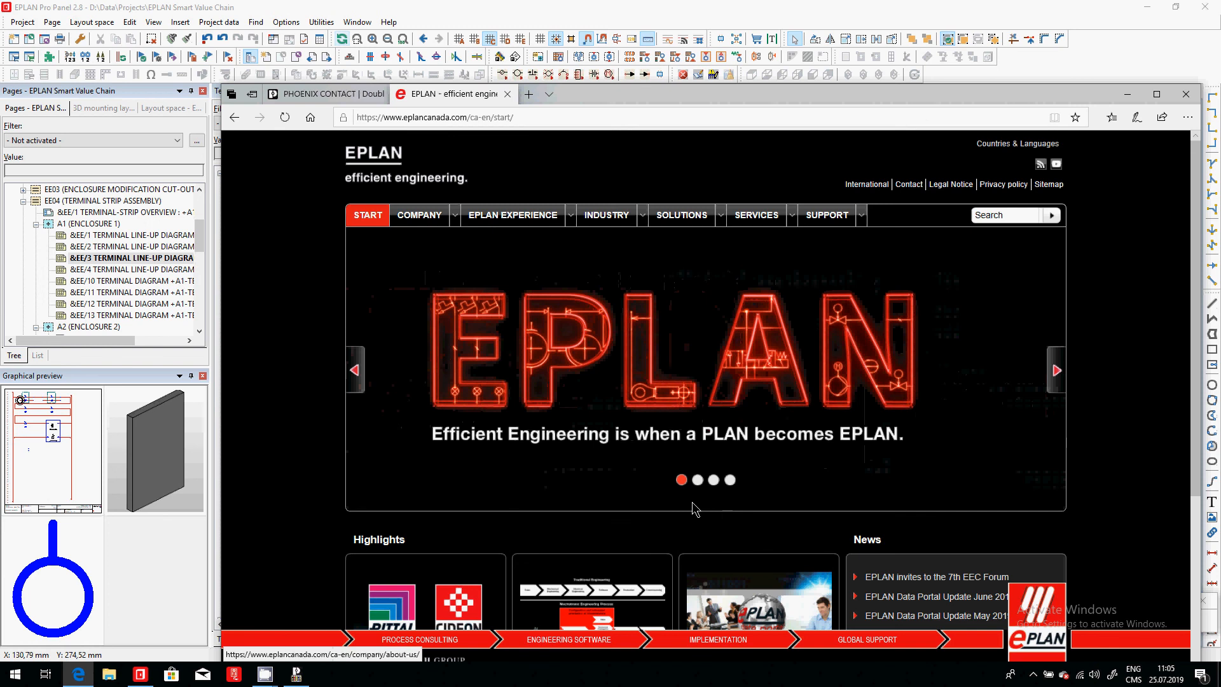
key("alt+Tab")
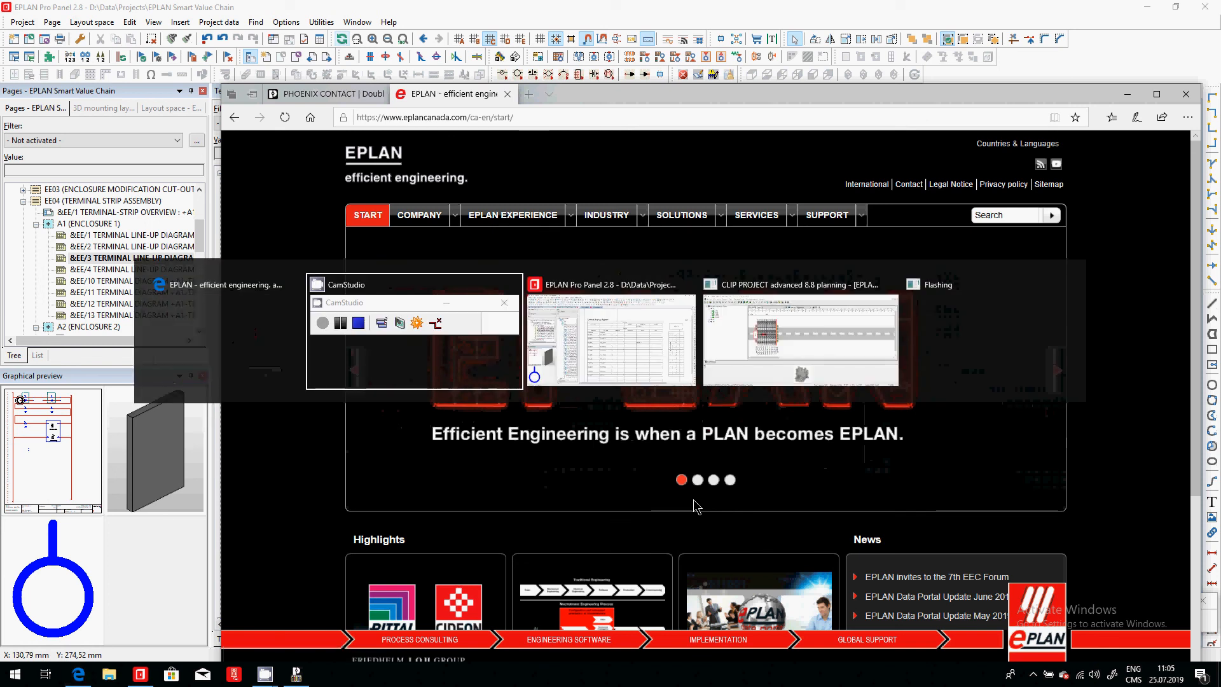